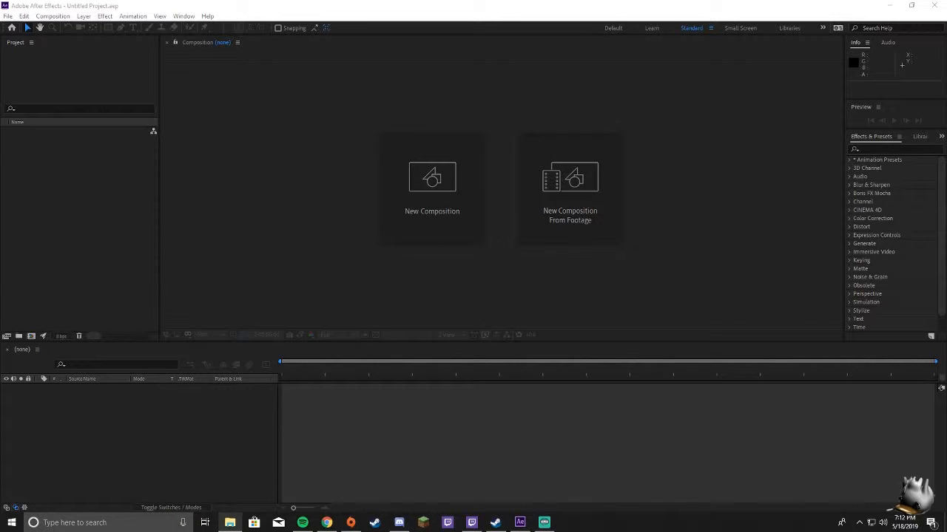
Create a composition named VisualPlane with a duration of 15 seconds and fit it to the viewer.
drag(0, 392, 0, 363)
click(414, 194)
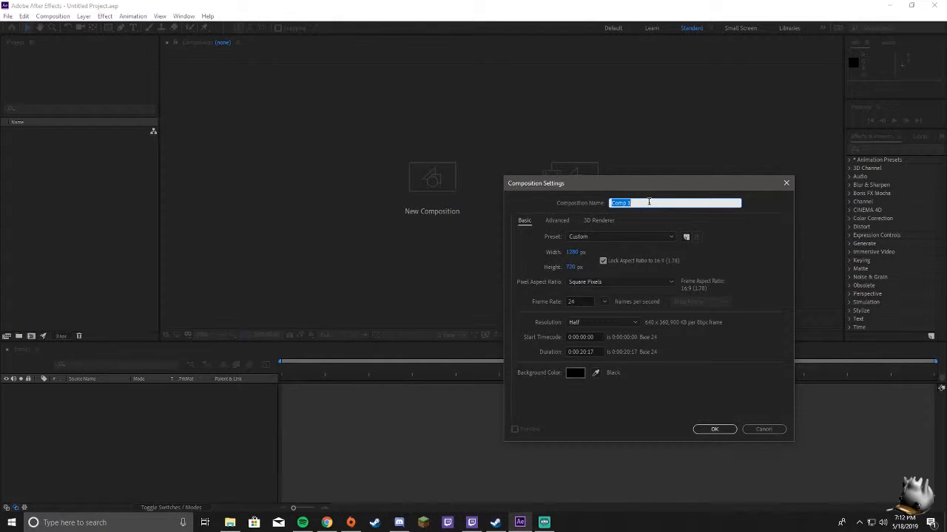
text(VisualPlane)
drag(597, 352, 581, 353)
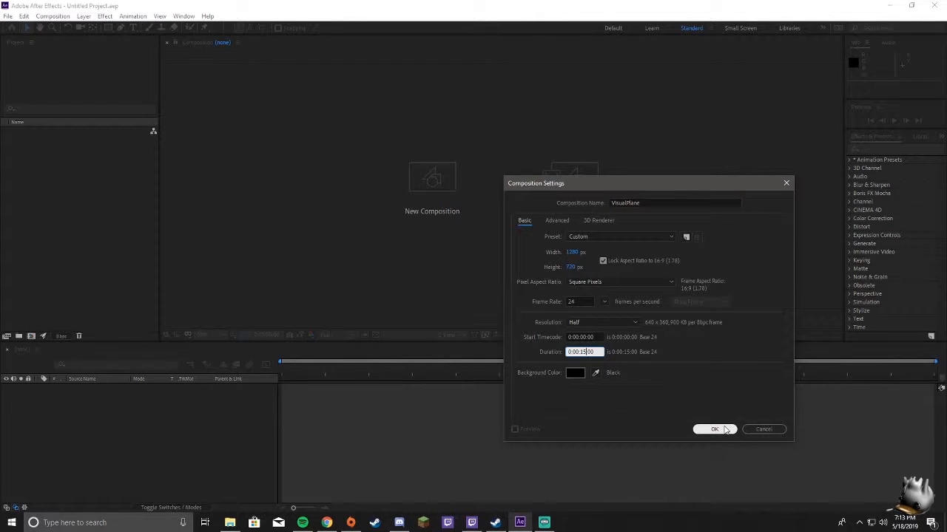
click(724, 430)
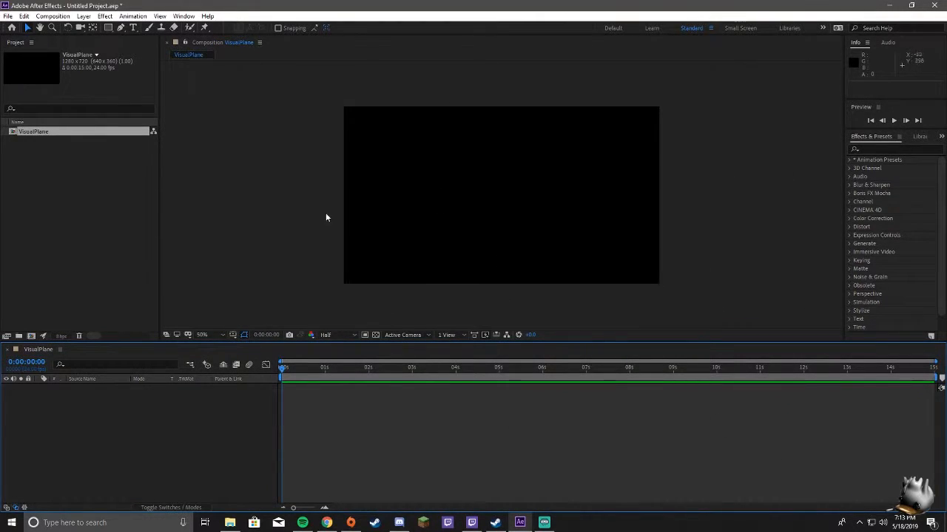
click(202, 335)
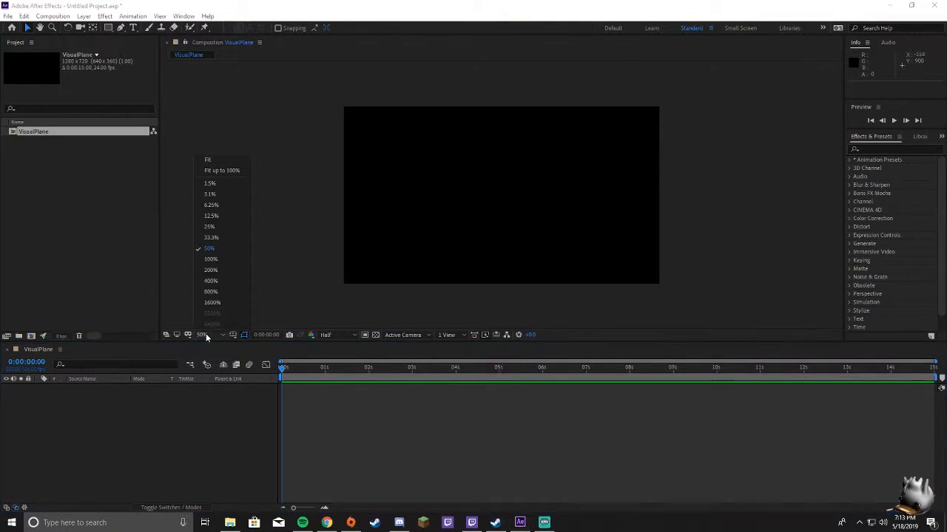
click(210, 160)
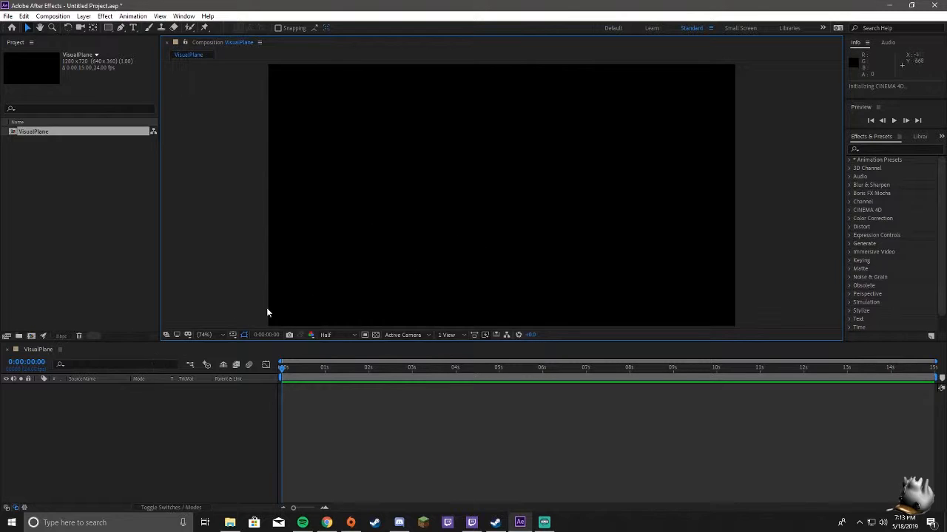
click(108, 28)
drag(389, 131, 604, 252)
click(278, 31)
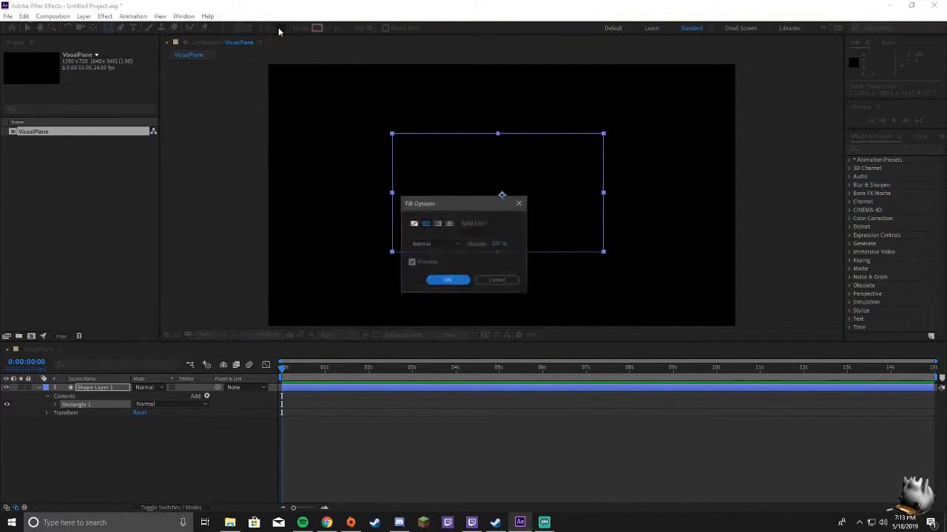
click(497, 280)
click(281, 29)
drag(684, 259, 763, 228)
click(852, 216)
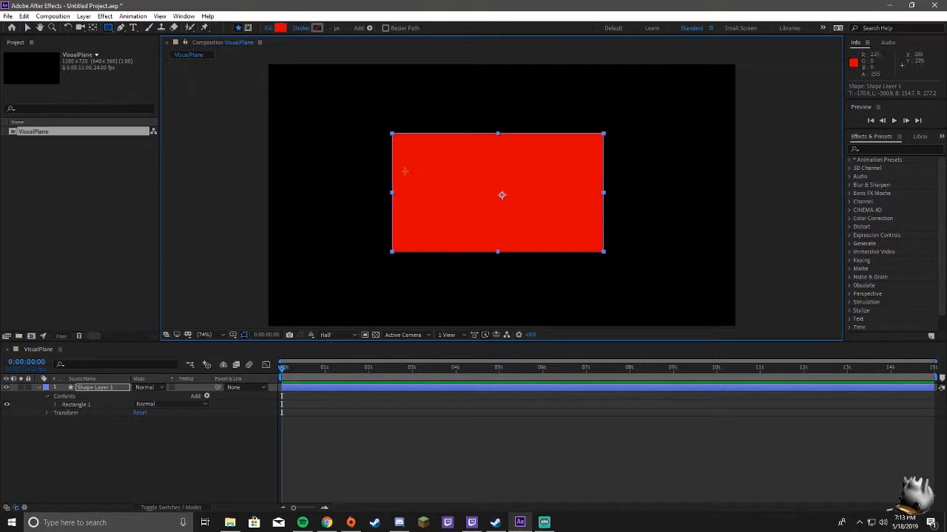
key(ctrl+z)
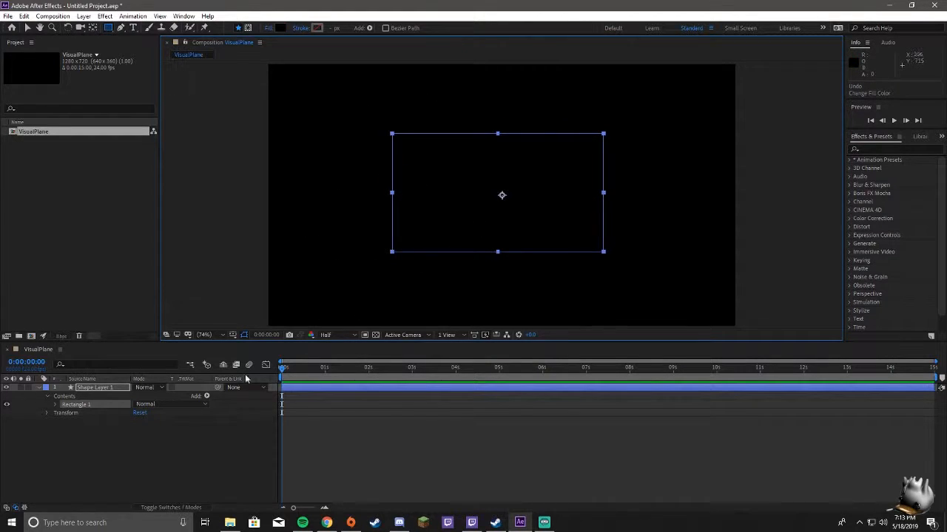
click(106, 394)
key(Delete)
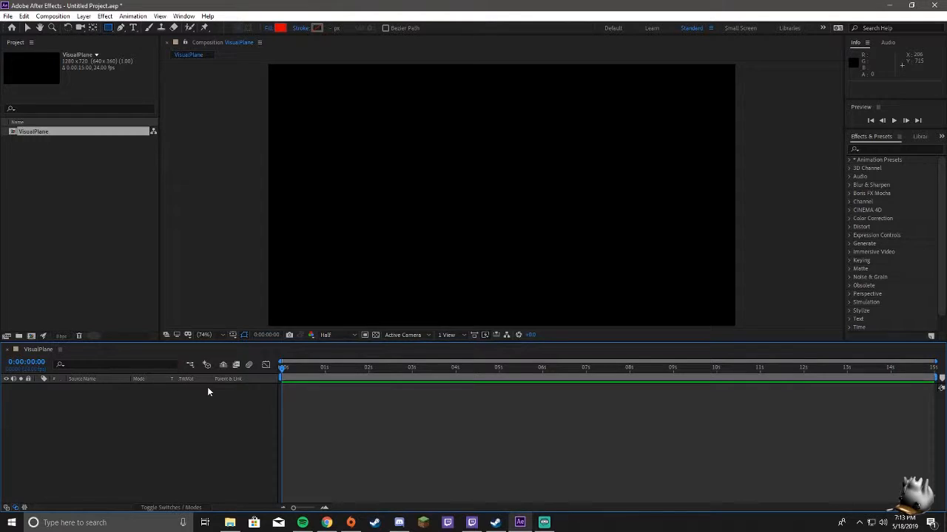
Create an empty shape layer in VisualPlane and add a rectangle path to its contents.
right_click(115, 420)
mouse_move(179, 309)
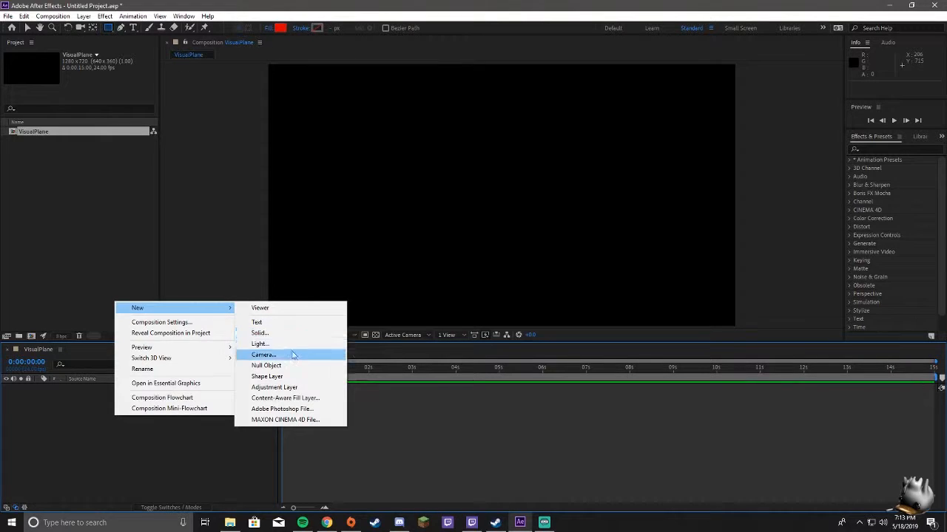
click(267, 378)
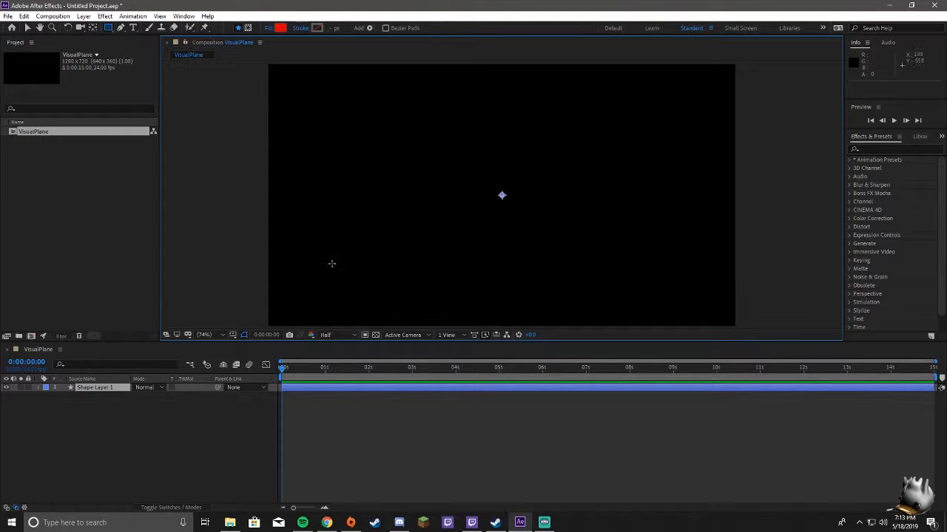
click(40, 388)
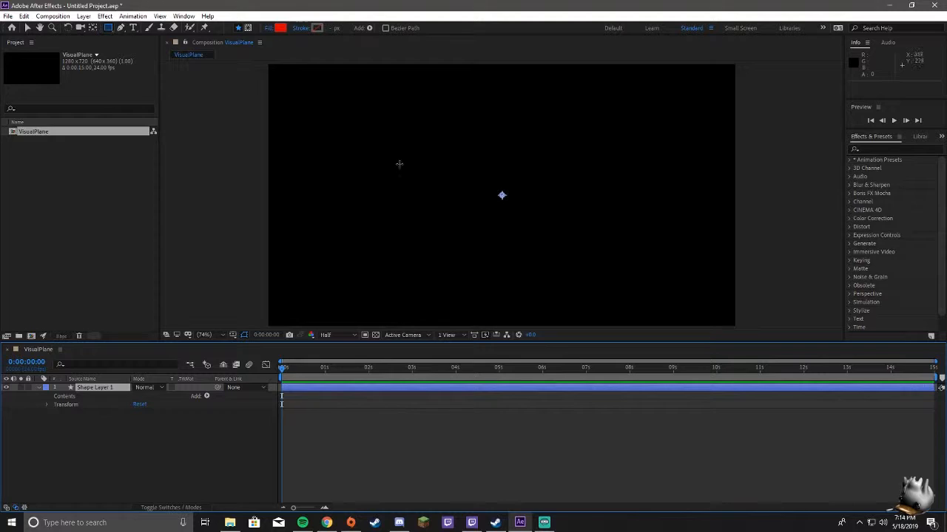
click(206, 396)
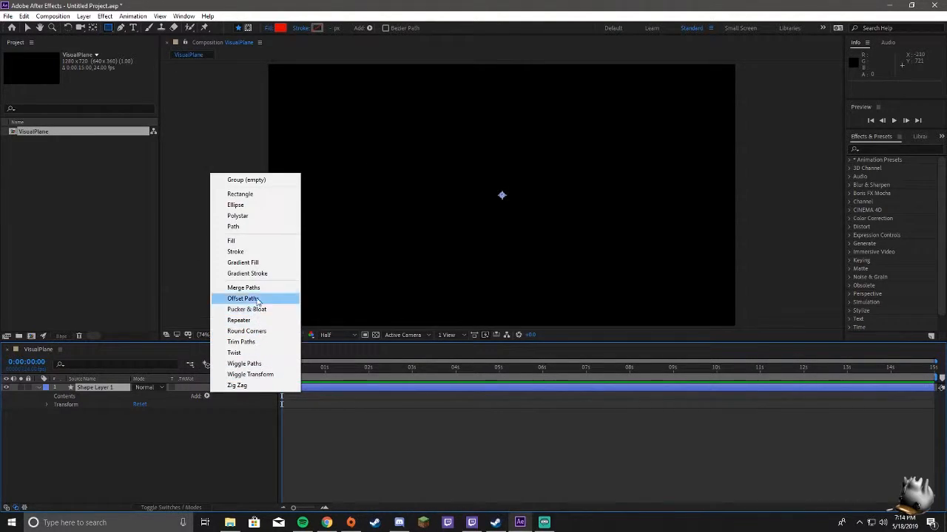
click(255, 195)
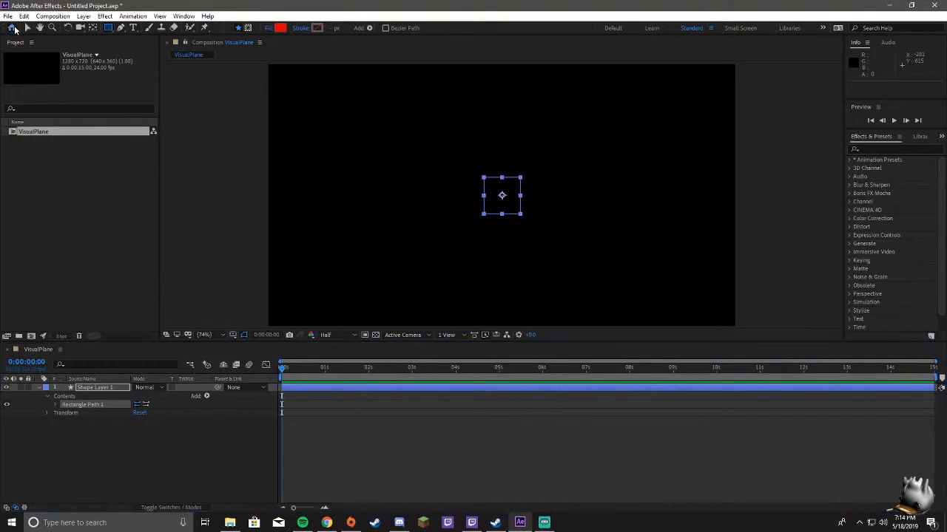
Add a stroke to the shape layer's rectangle path, expand the stroke properties and deselect the layer.
click(28, 28)
click(363, 200)
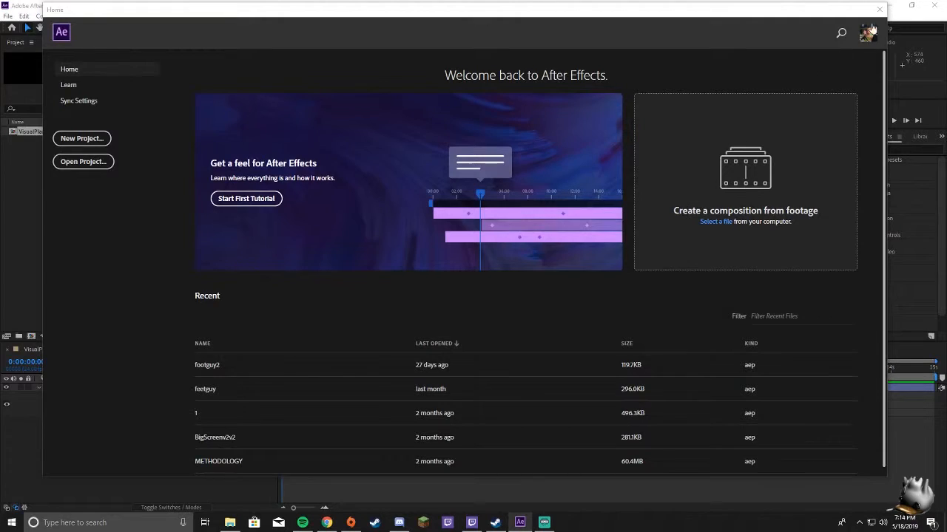
click(879, 10)
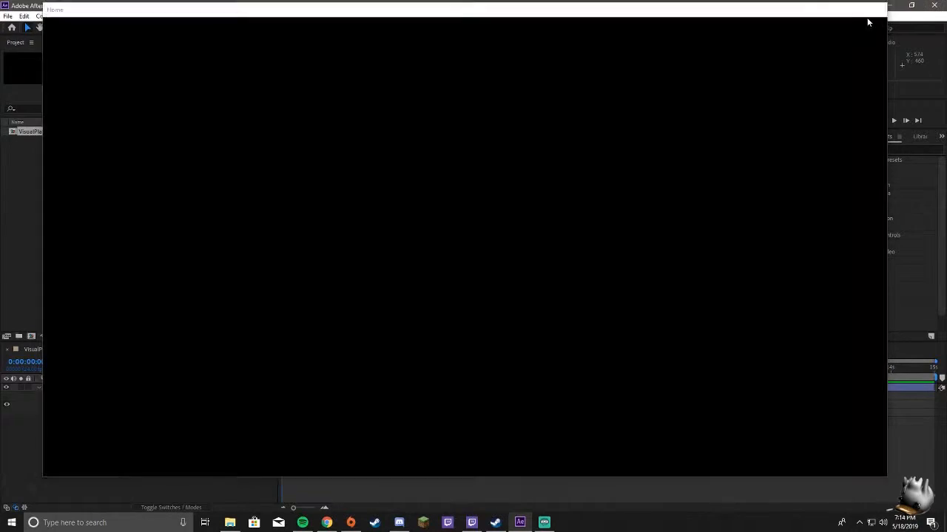
click(501, 194)
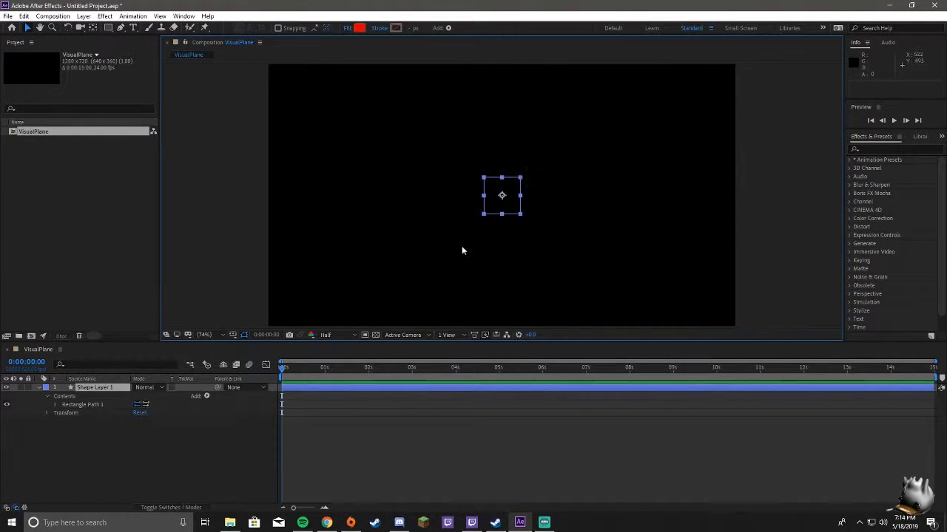
click(207, 396)
click(252, 254)
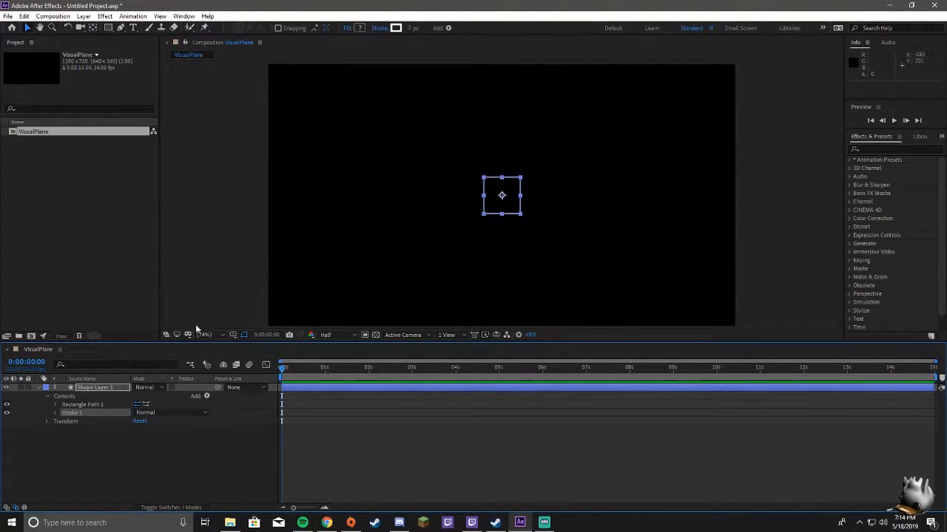
click(55, 413)
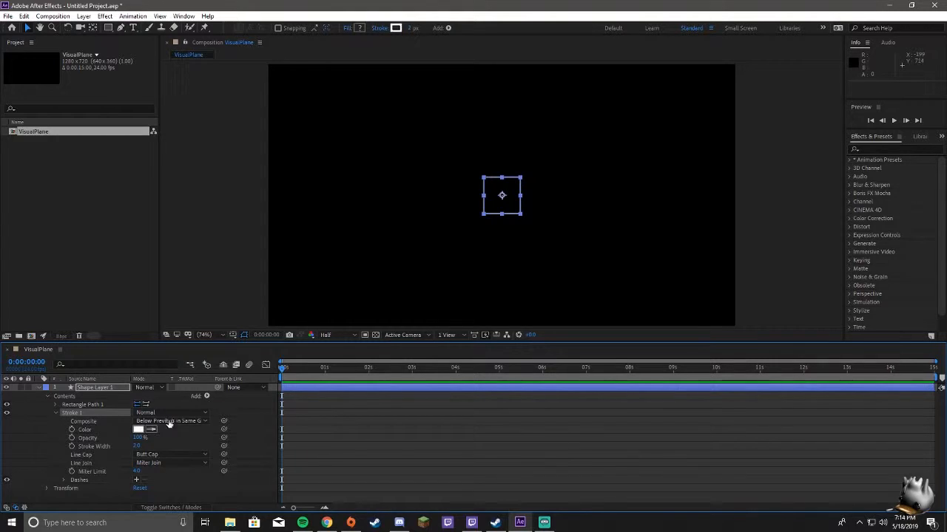
click(381, 262)
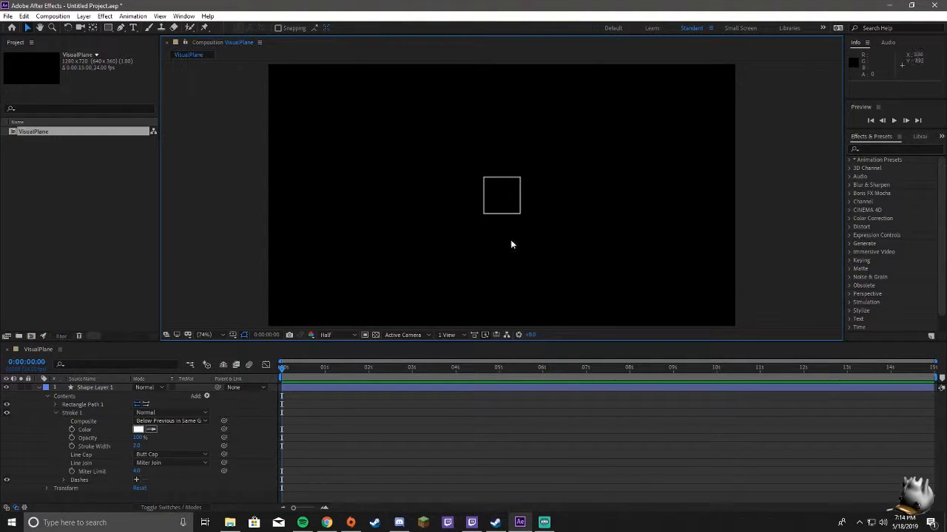
Try moving the outlined square toward the composition's upper left, undo the move and collapse the shape layer.
drag(503, 180, 372, 163)
key(ctrl+z)
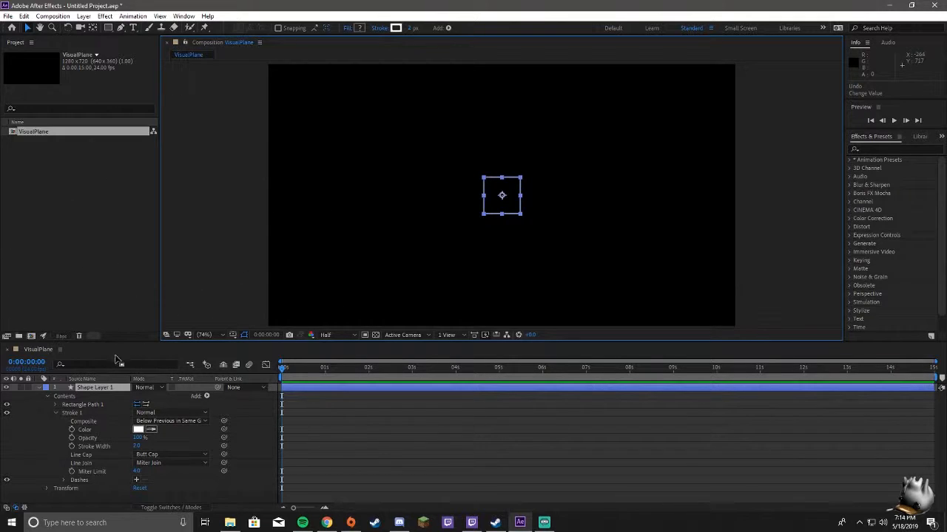
click(39, 389)
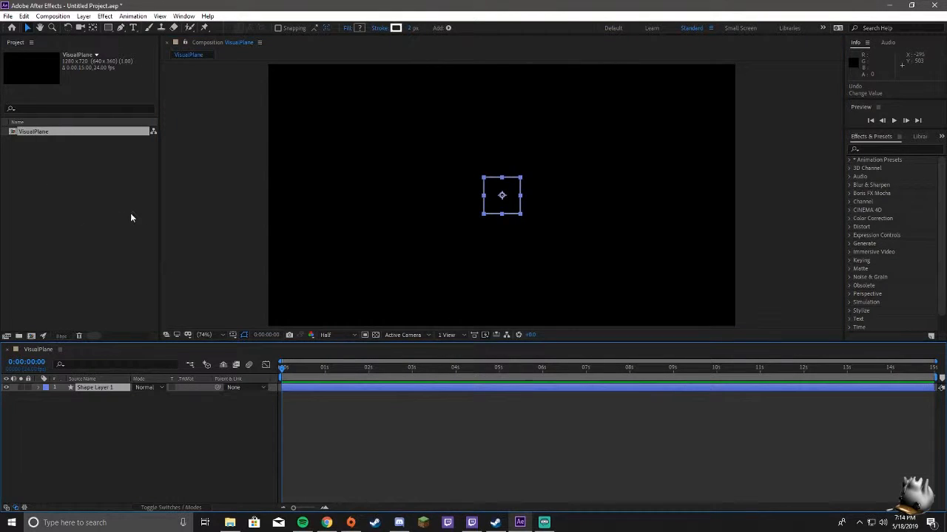
Import musikpirat_-_Acid_Sand.mp3 from the file explorer and place it below the shape layer in the VisualPlane timeline.
click(83, 184)
click(229, 522)
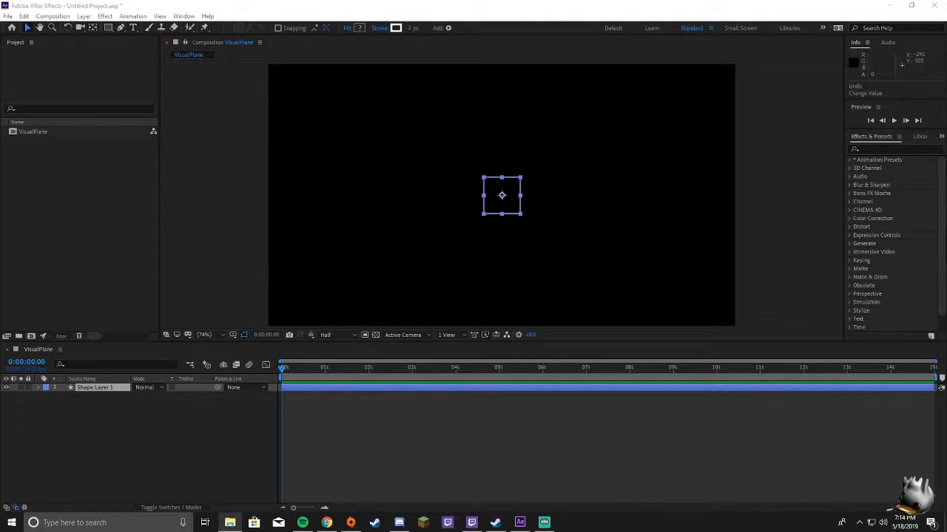
drag(136, 296, 130, 424)
click(69, 151)
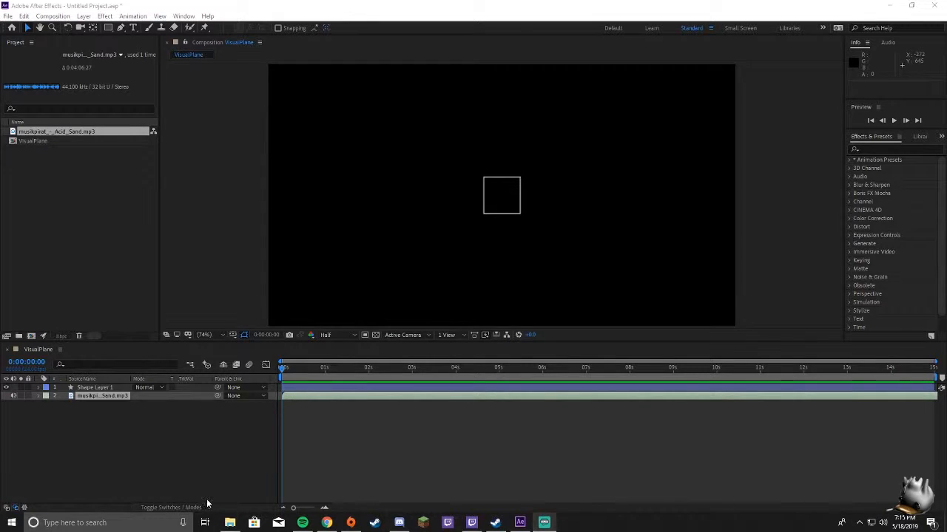
Preview the composition with the audio track, stop playback and return to the first frame.
click(236, 452)
key(space)
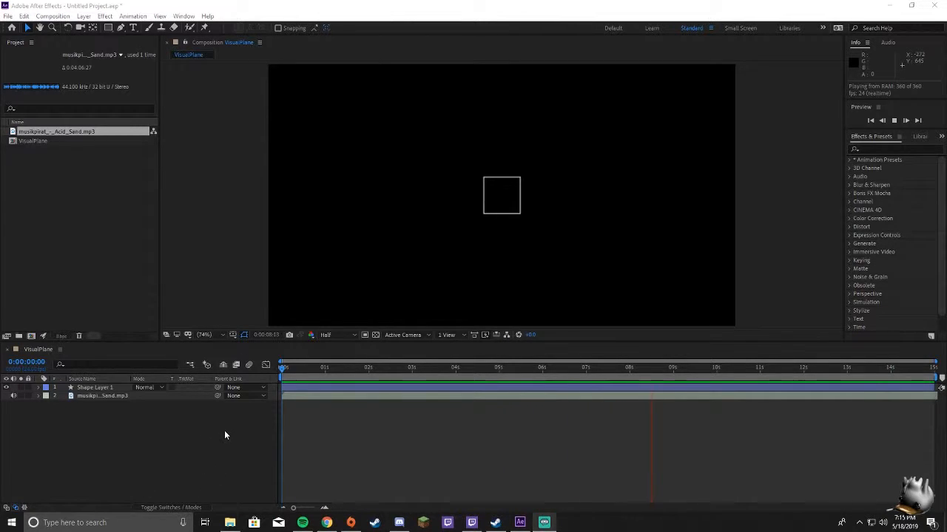
click(387, 434)
key(space)
drag(702, 368, 283, 368)
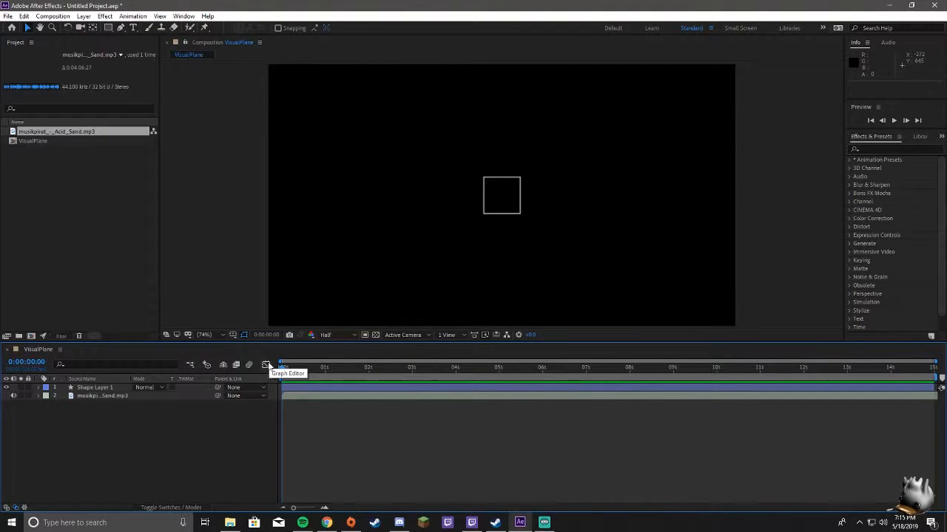
Lower the system volume to 58 and clear the selection in the project.
key(XF86AudioLowerVolume)
key(XF86AudioLowerVolume)
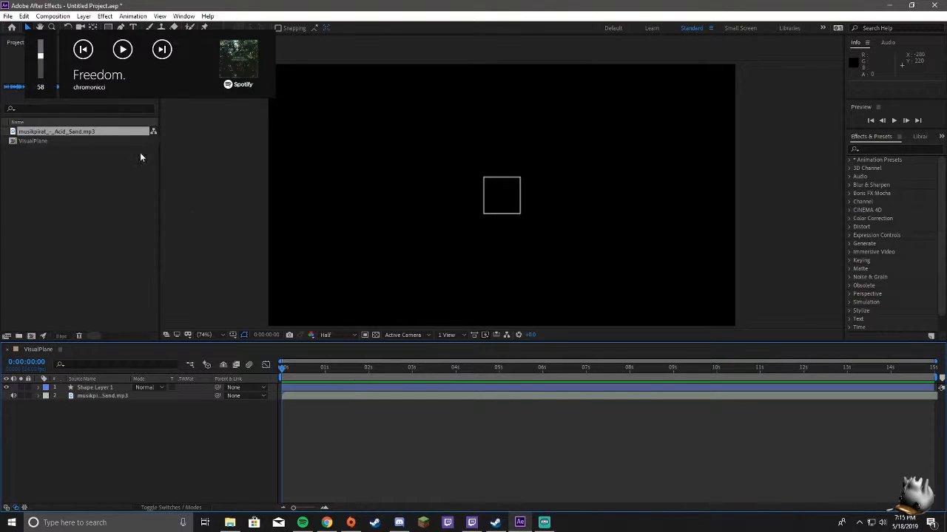
click(117, 158)
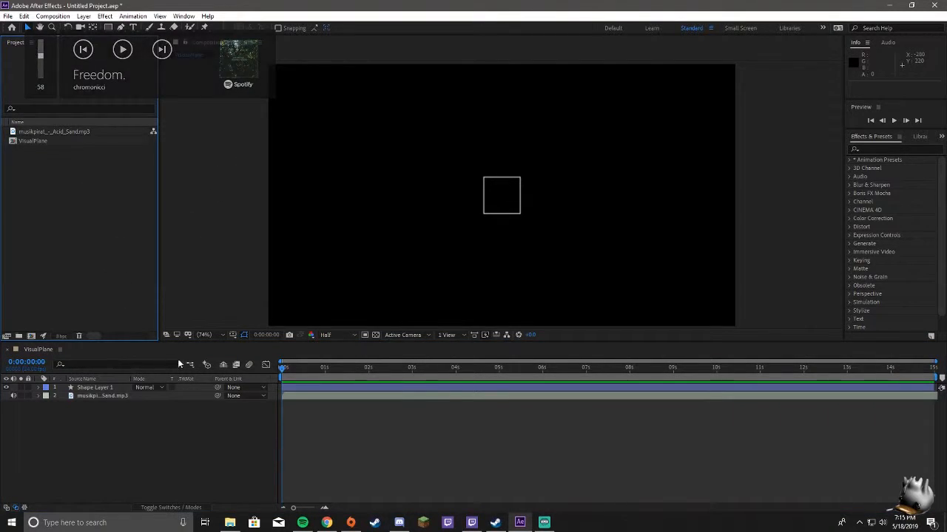
Convert the mp3 layer's audio to keyframes with the Keyframe Assistant.
right_click(102, 396)
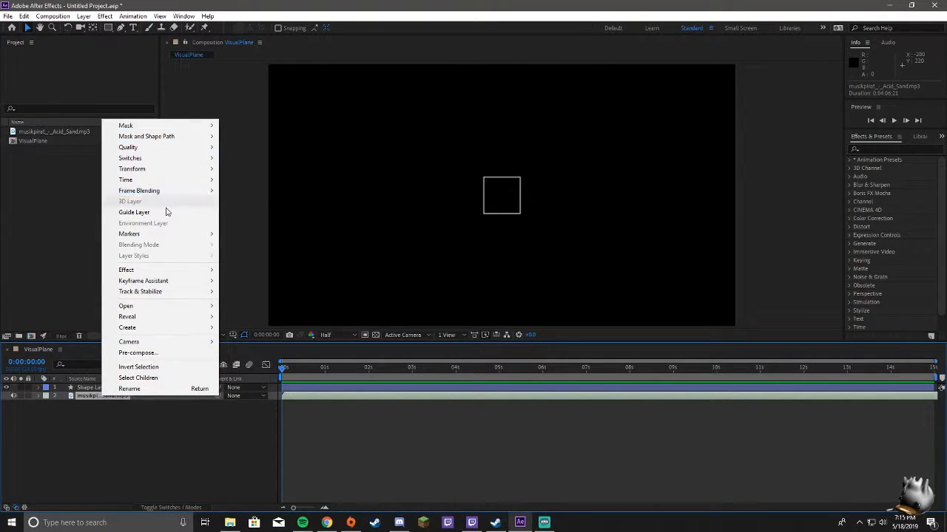
click(95, 424)
right_click(102, 397)
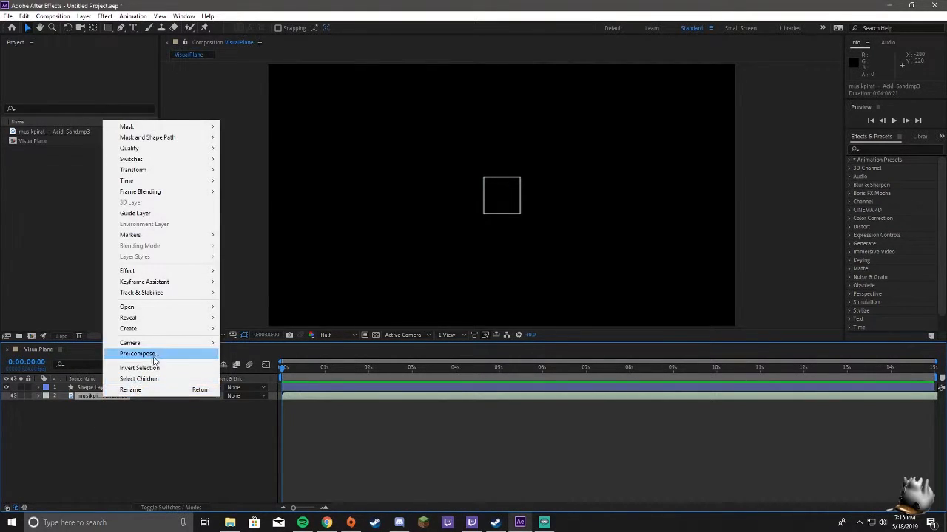
mouse_move(179, 286)
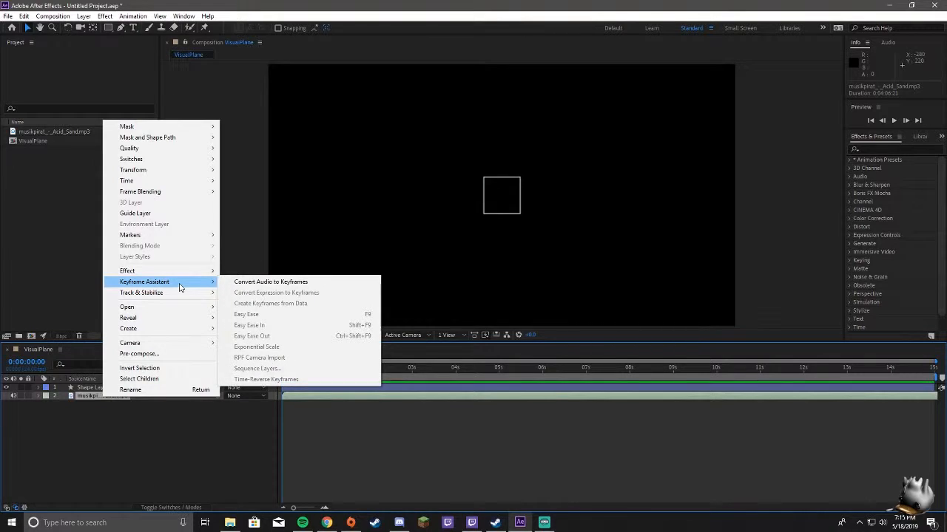
click(289, 283)
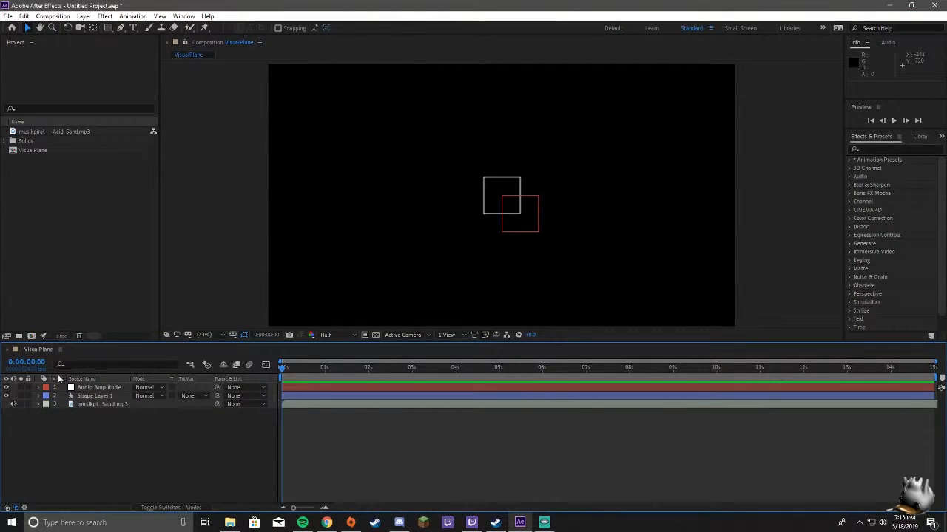
Expand the Audio Amplitude layer and its effects to show the individual channel controls.
click(96, 389)
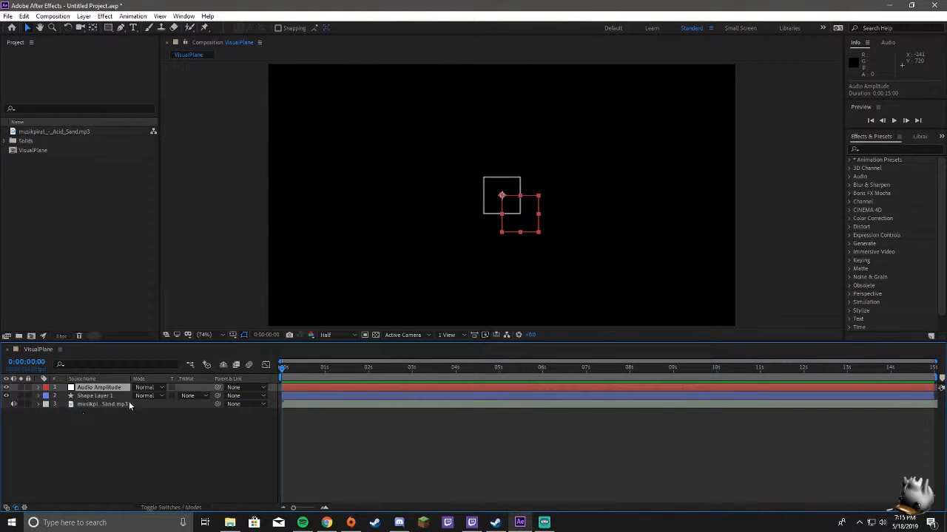
click(39, 388)
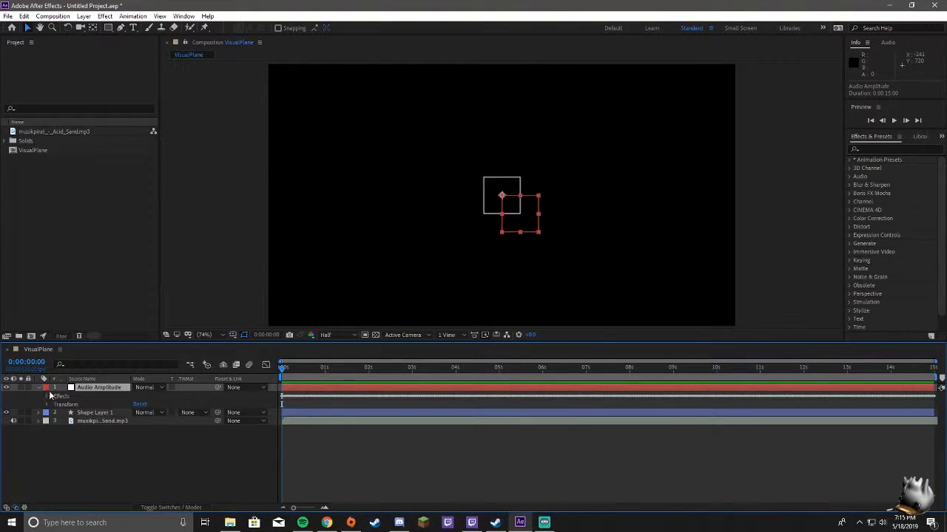
click(47, 397)
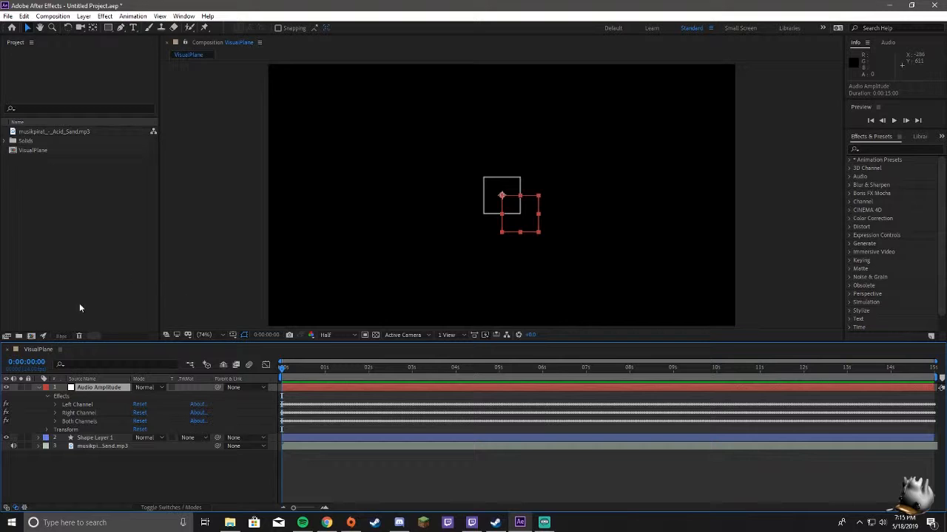
Check the Both Channels effect on the Audio Amplitude layer and turn off that layer's visibility.
click(55, 423)
click(56, 422)
click(7, 388)
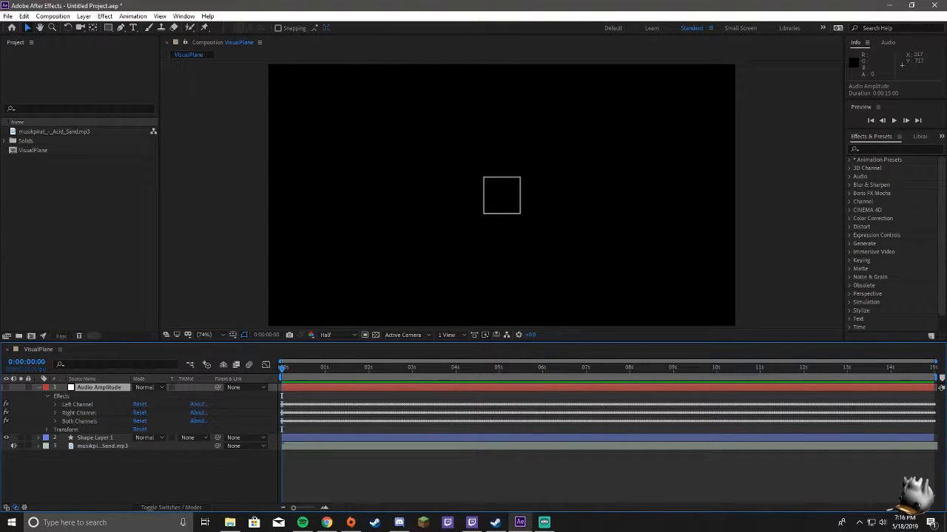
Expand Shape Layer 1's contents and scale the rectangle down uniformly to about 32% around its centre.
click(38, 439)
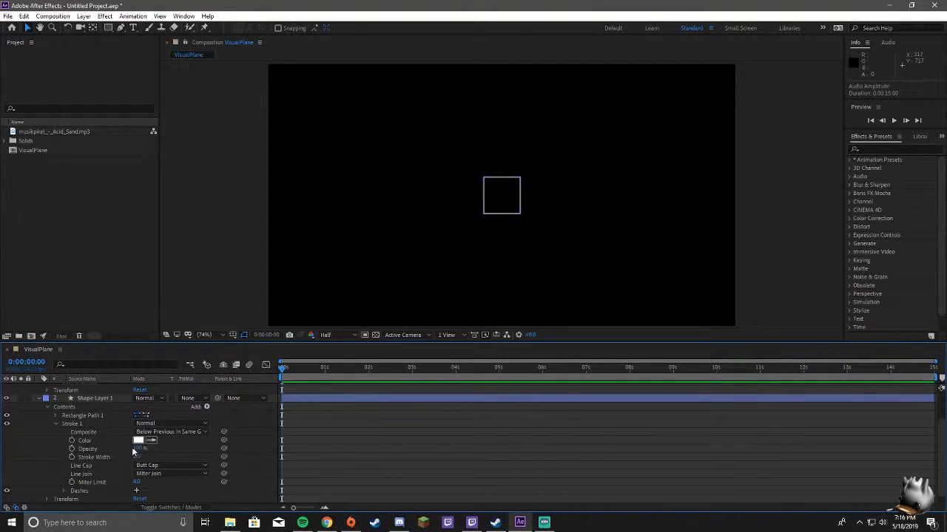
drag(138, 449, 220, 452)
click(186, 446)
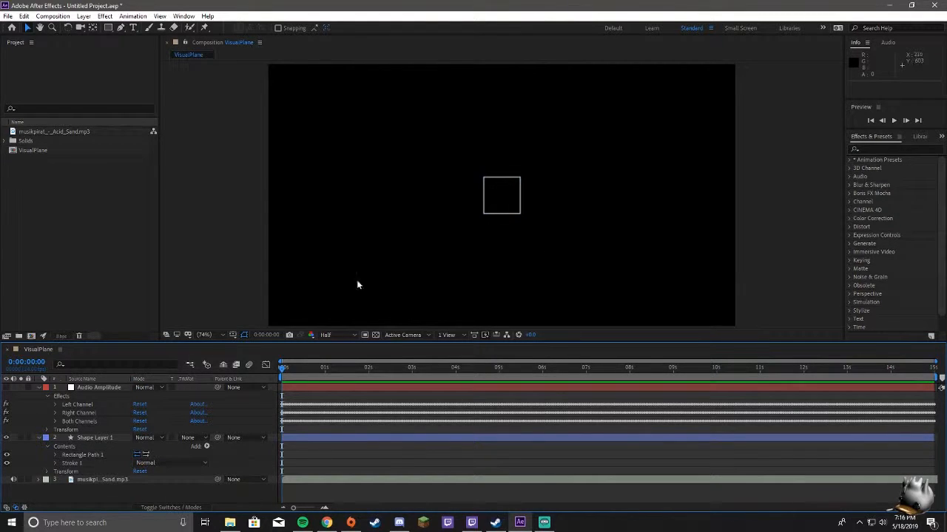
click(492, 182)
drag(482, 177, 451, 194)
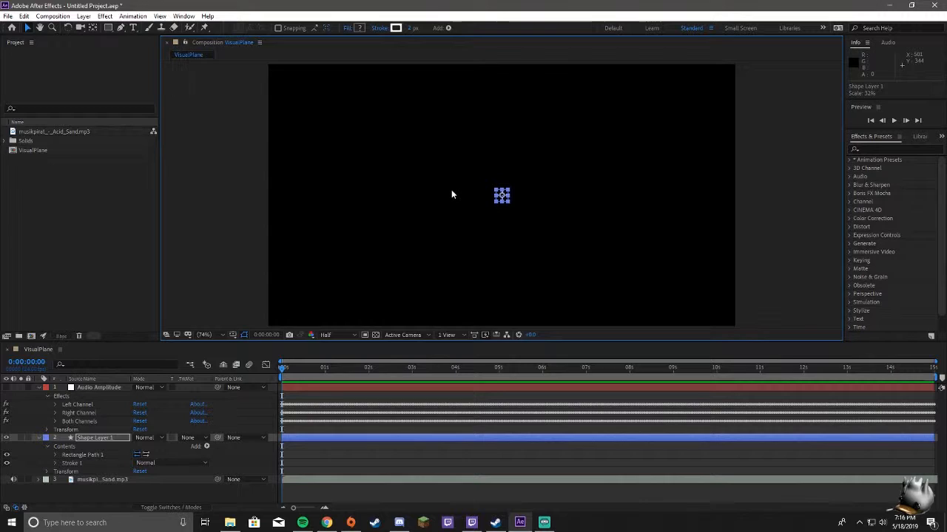
click(433, 276)
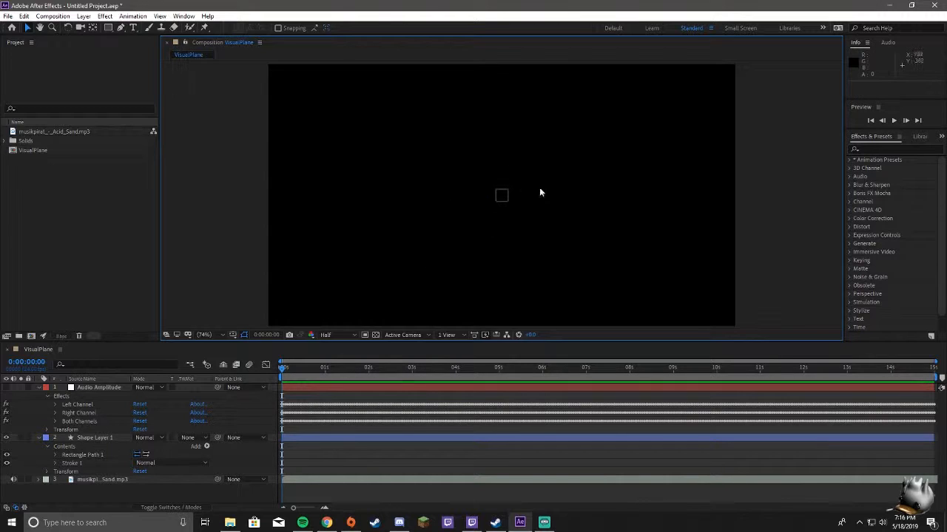
Set the Stroke Width of Shape Layer 1's Stroke 1 to 4.
click(55, 455)
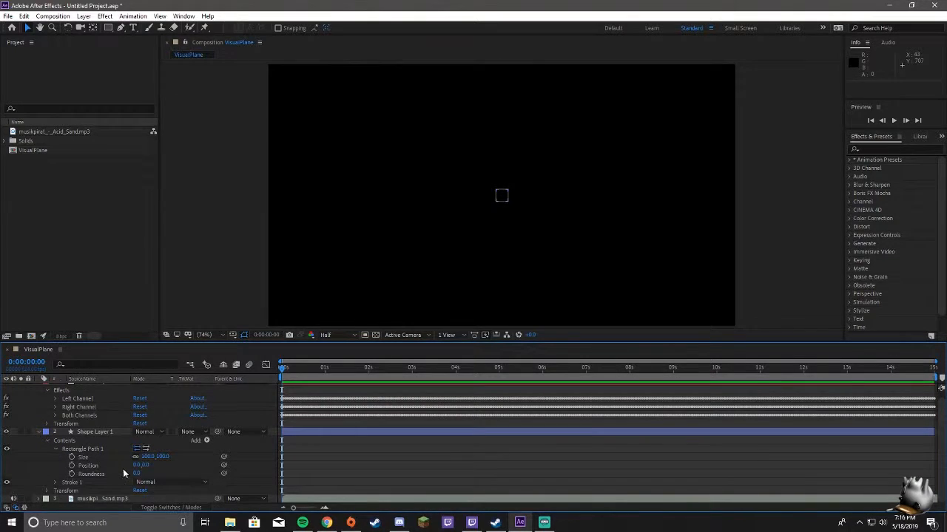
click(57, 449)
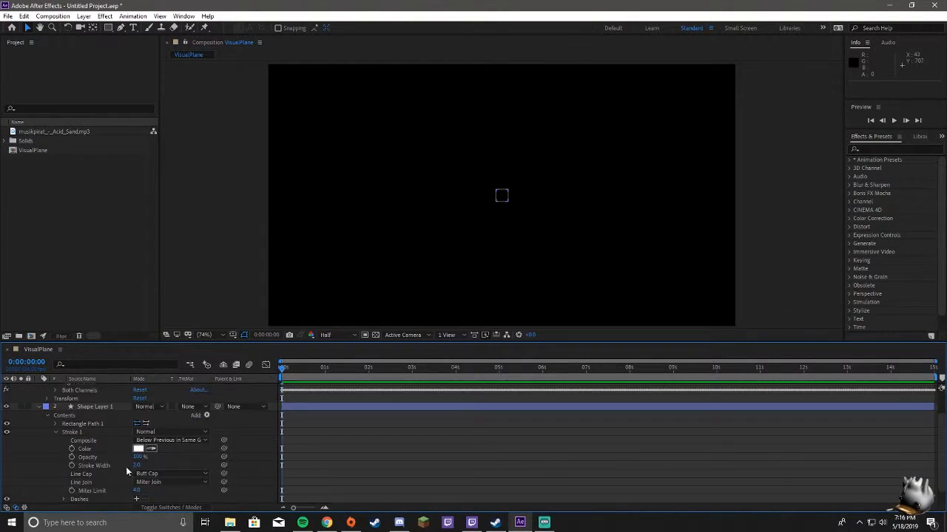
click(57, 466)
click(137, 448)
text(4)
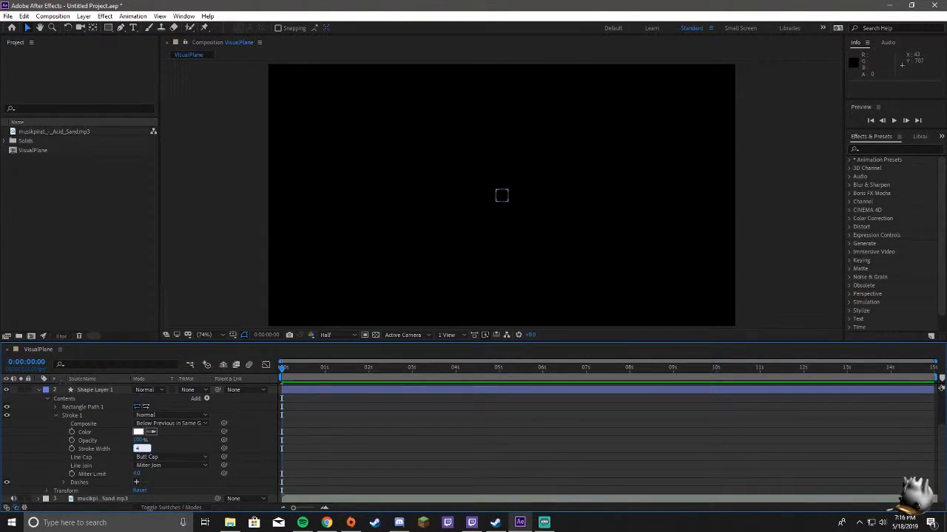
key(Return)
click(501, 265)
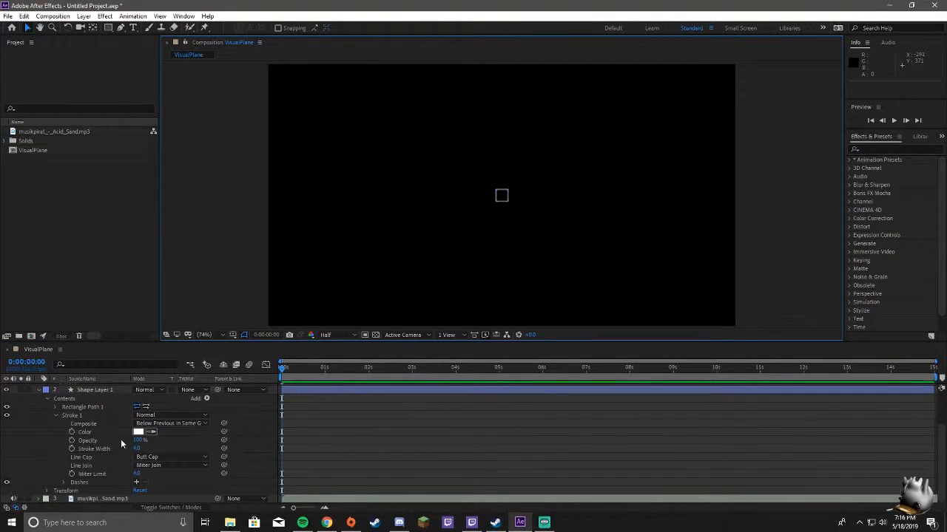
Add a Repeater to Shape Layer 1 and expand its transform properties, collapsing the stroke and the Audio Amplitude layer.
click(206, 398)
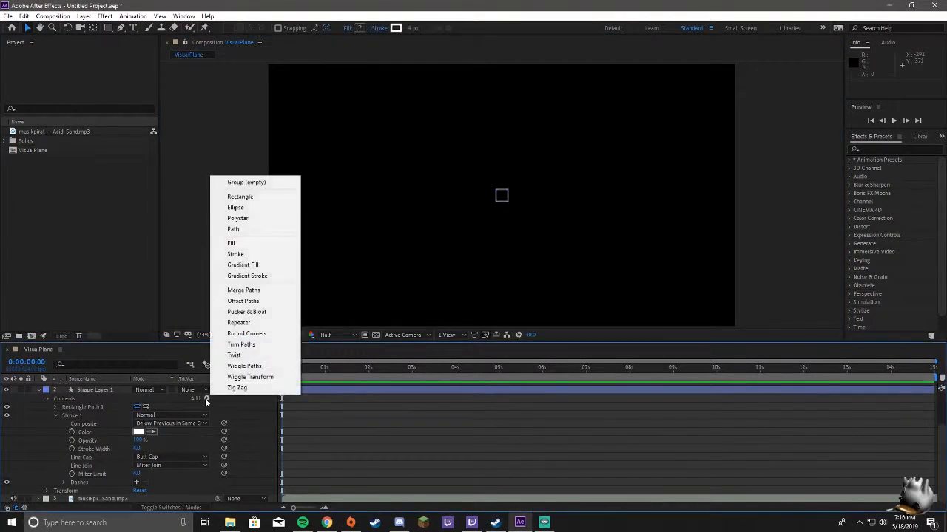
click(238, 323)
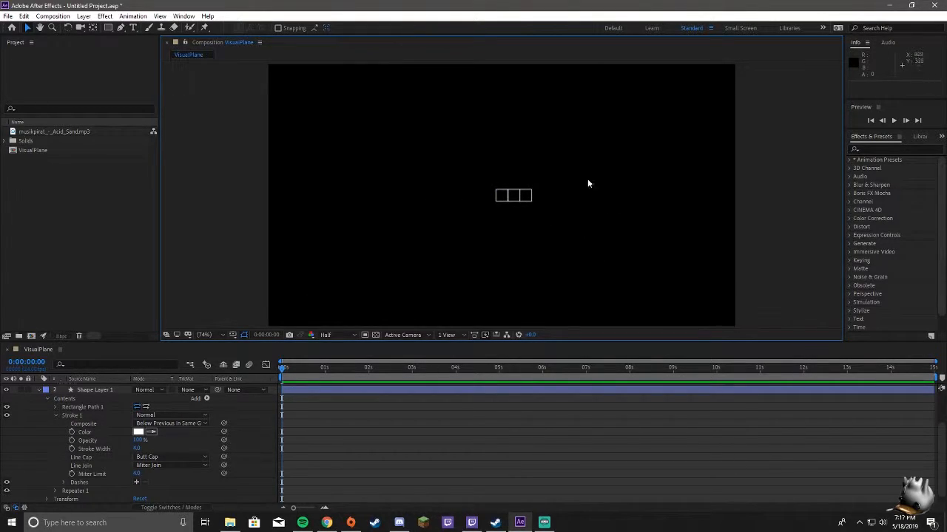
click(59, 416)
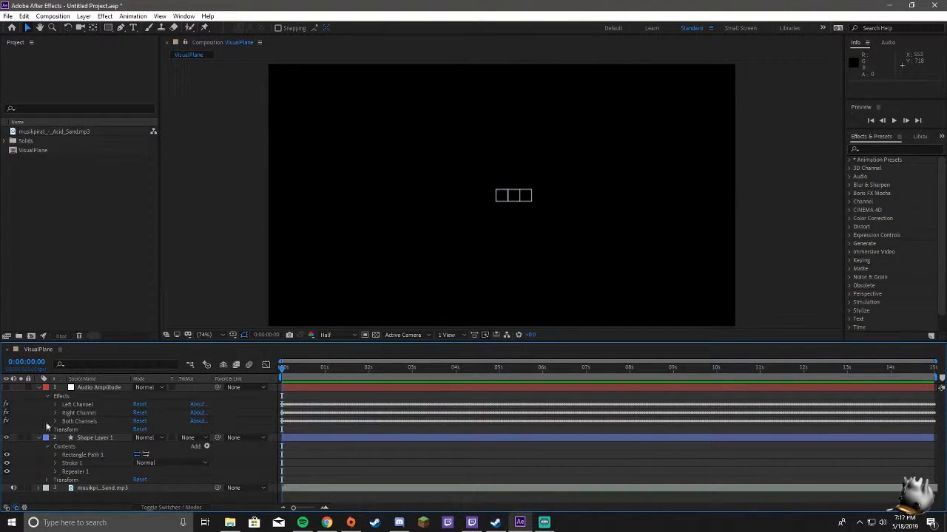
click(39, 388)
click(55, 430)
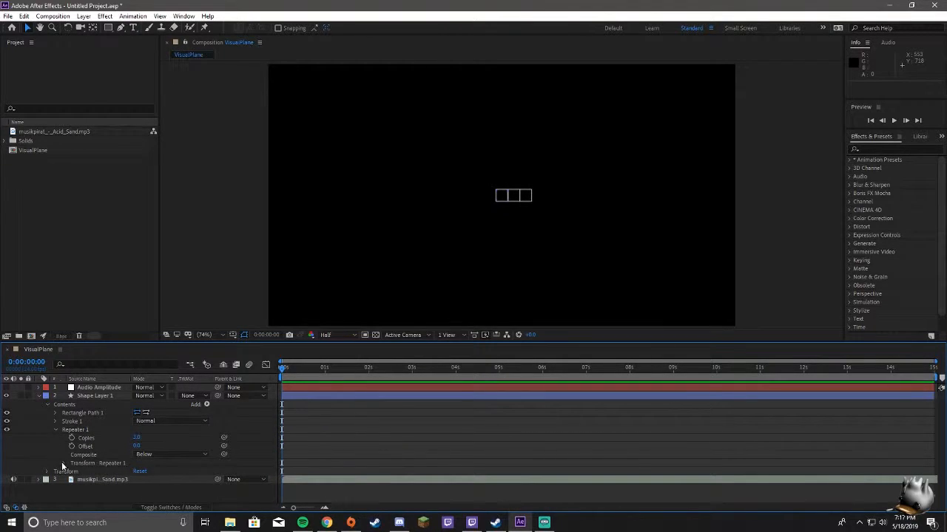
click(62, 463)
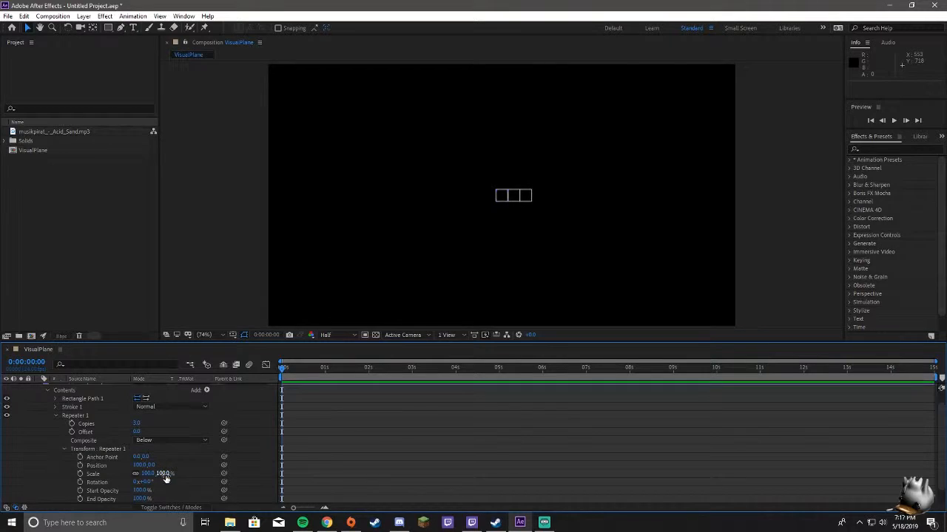
Set the repeater's transform position to 0, 0 so the copies stack on the original square.
scroll(202, 468, down, 1)
drag(142, 449, 439, 402)
click(140, 449)
text(0)
key(Return)
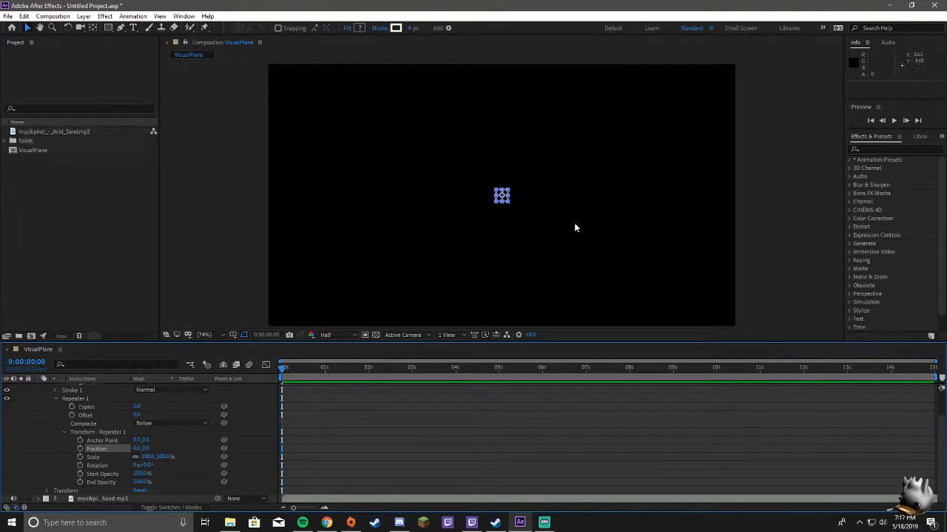
click(570, 233)
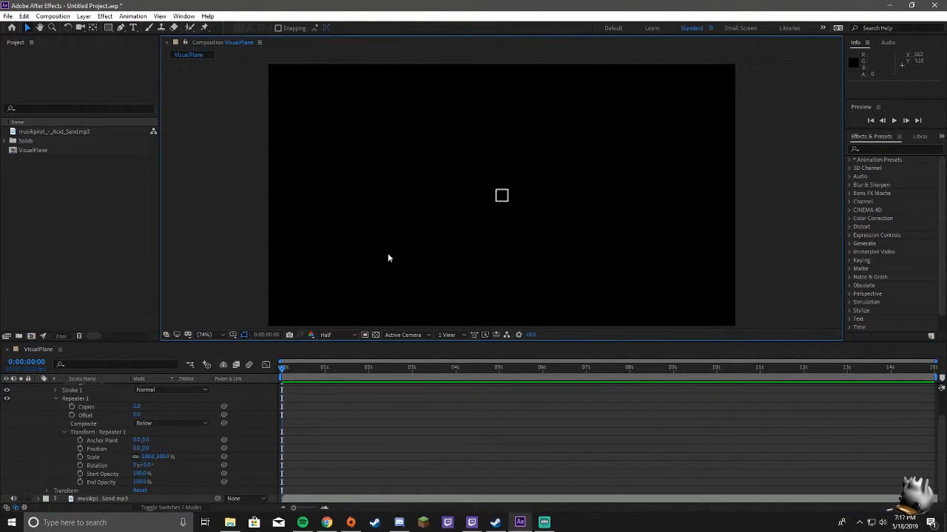
Raise the repeater's number of copies to 33.
click(137, 407)
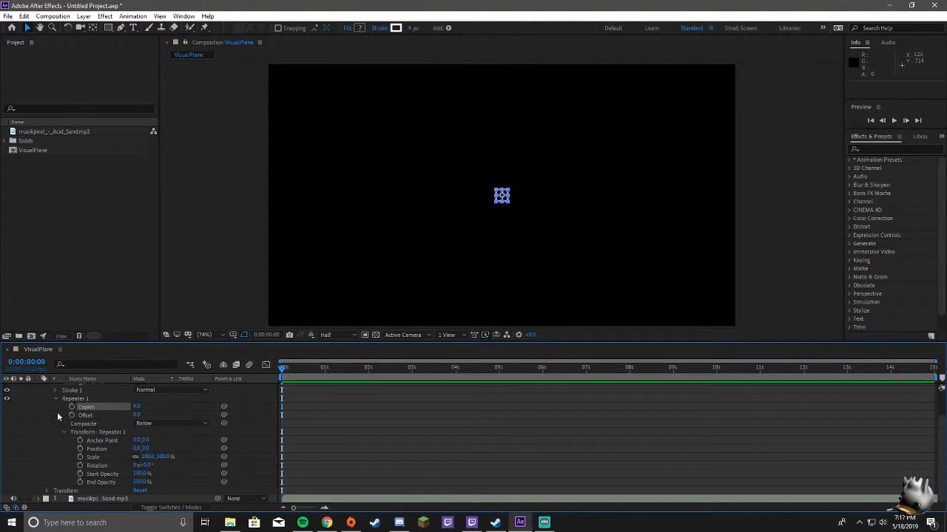
drag(143, 409, 151, 407)
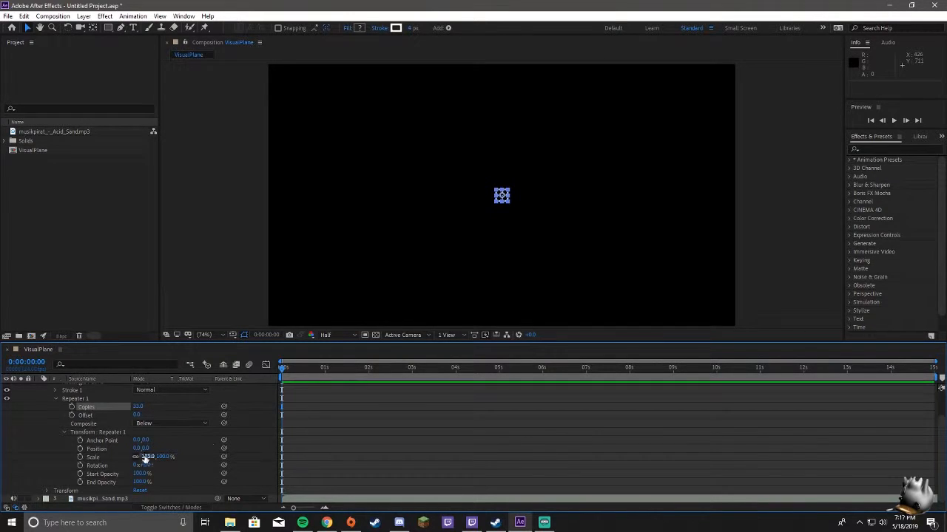
Try different transform values on the repeater, including its rotation, and undo each change.
mouse_move(137, 448)
mouse_down()
mouse_move(185, 448)
mouse_move(88, 440)
mouse_move(149, 432)
mouse_move(129, 434)
mouse_up()
key(ctrl+z)
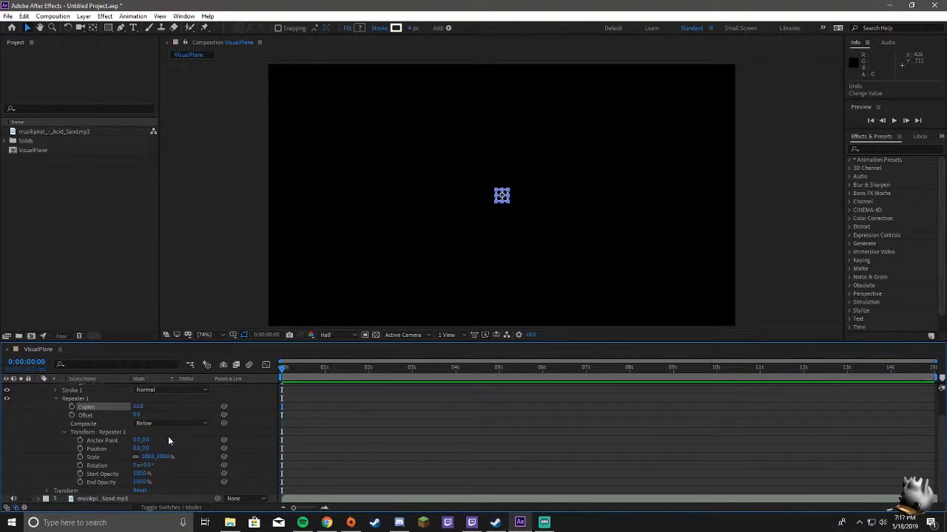
drag(146, 466, 236, 471)
key(ctrl+z)
Try the repeater's scale at 113%, 101% and 124%, and reset it to 100%.
mouse_move(155, 457)
mouse_down()
mouse_move(211, 457)
mouse_move(140, 450)
mouse_move(159, 449)
mouse_up()
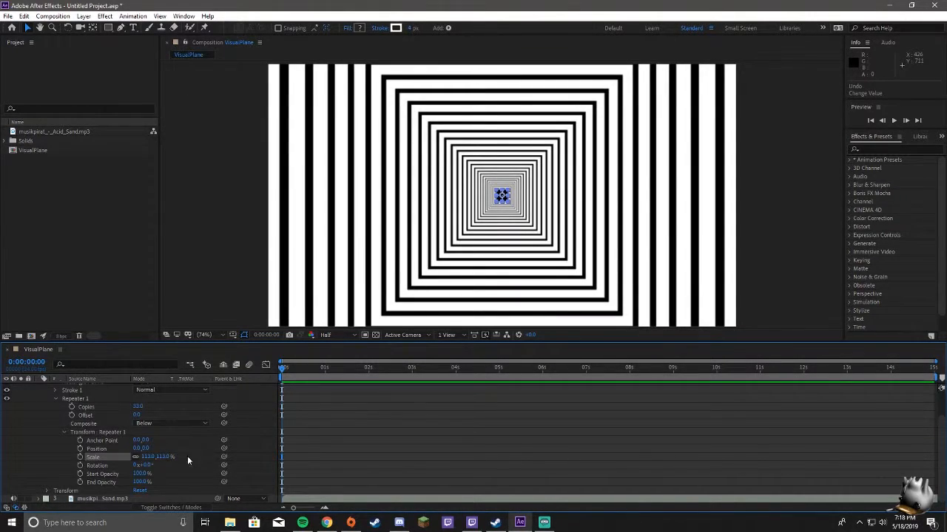
click(164, 456)
text(101)
key(Return)
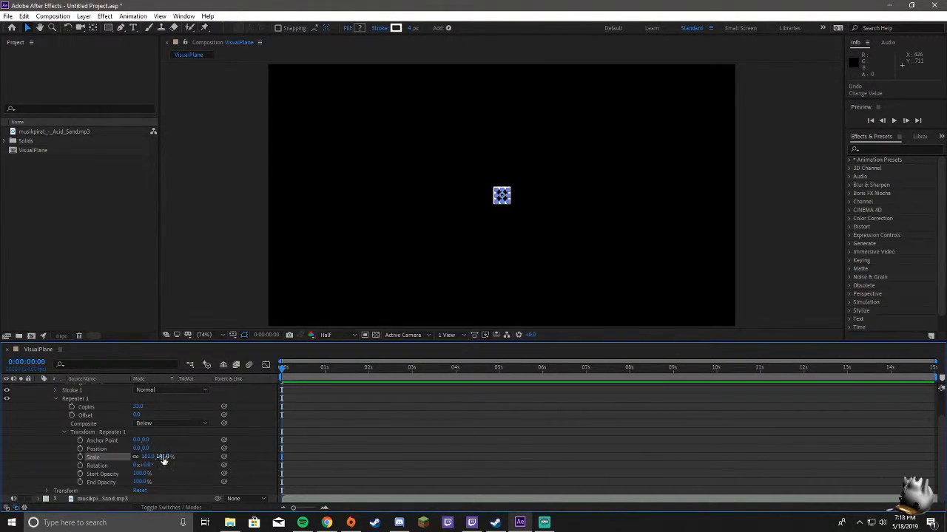
text(10)
key(Return)
click(523, 234)
mouse_move(165, 456)
mouse_down()
mouse_move(211, 457)
mouse_move(180, 461)
mouse_up()
click(164, 457)
text(10)
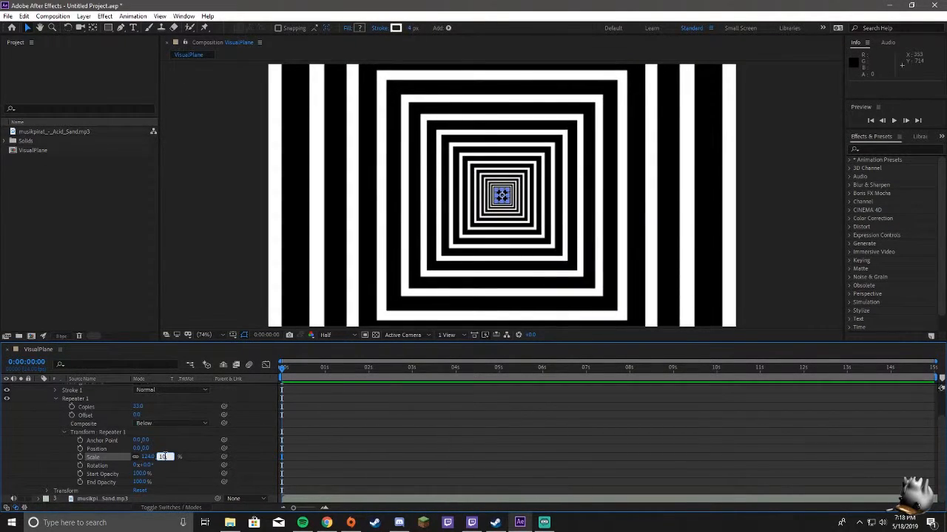
text(0)
key(Return)
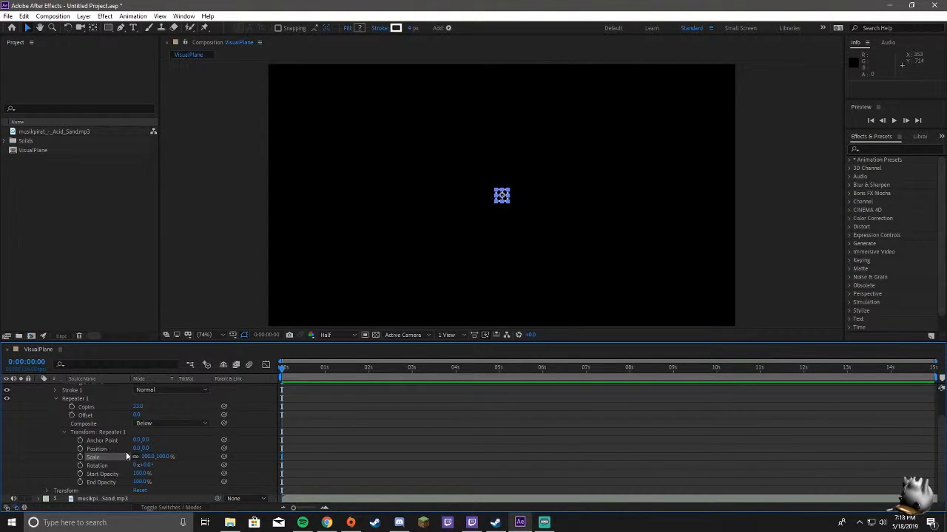
Add an expression to the repeater's scale that multiplies it by 2: content("Repeater 1").transform.scale * 2.
alt+click(81, 458)
click(442, 465)
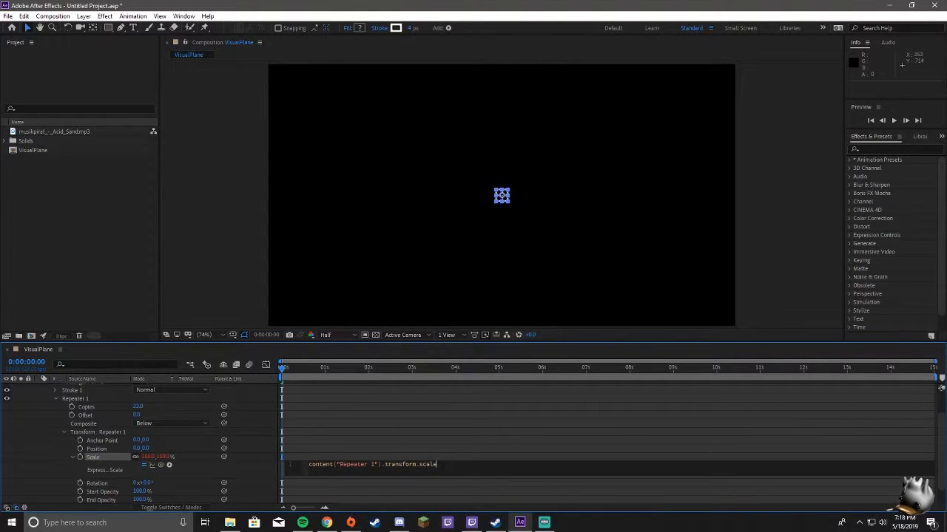
drag(309, 465, 450, 467)
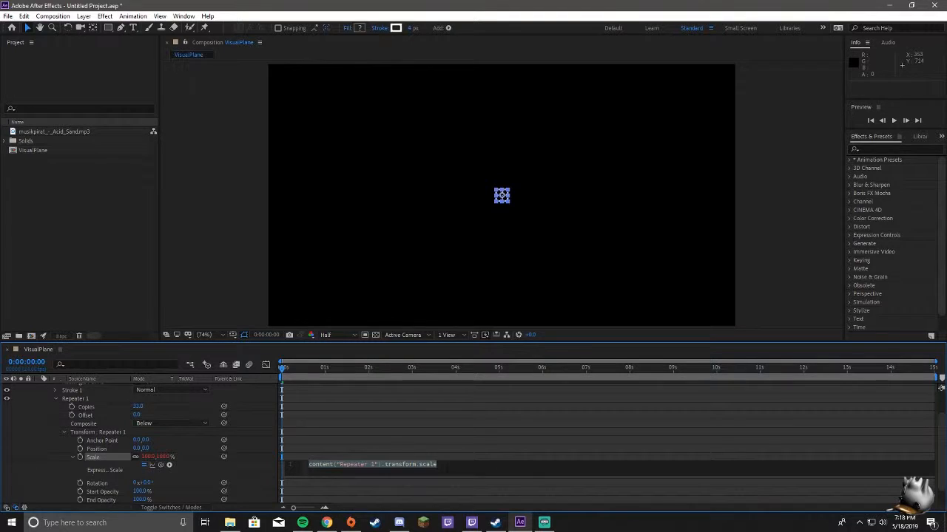
click(450, 467)
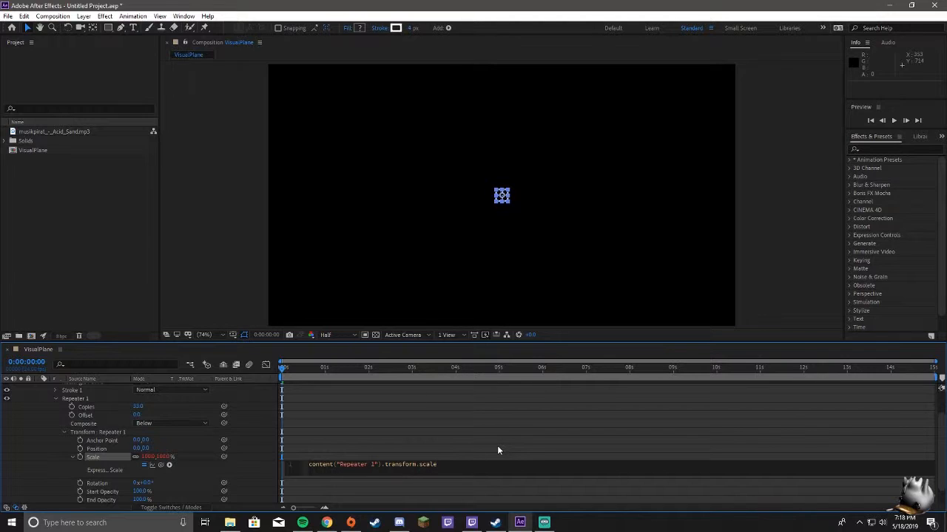
text(* 2)
key(Return)
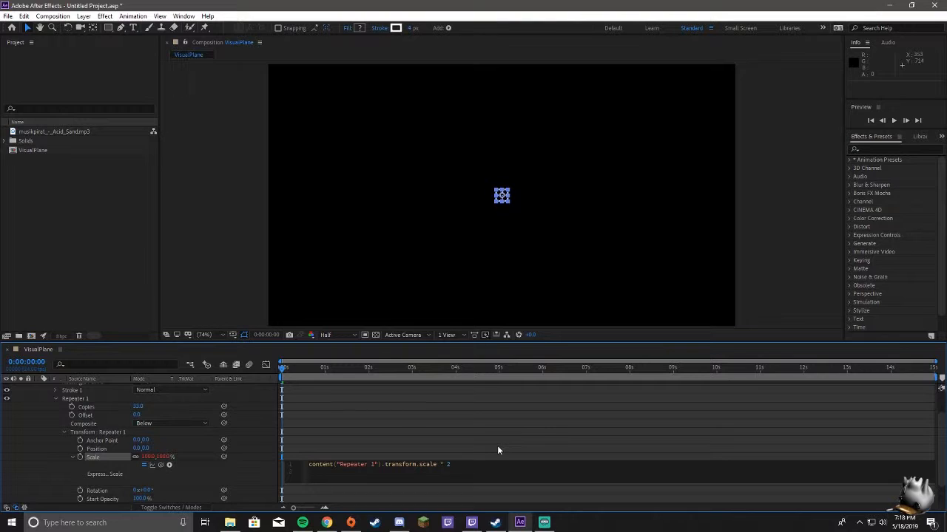
click(506, 430)
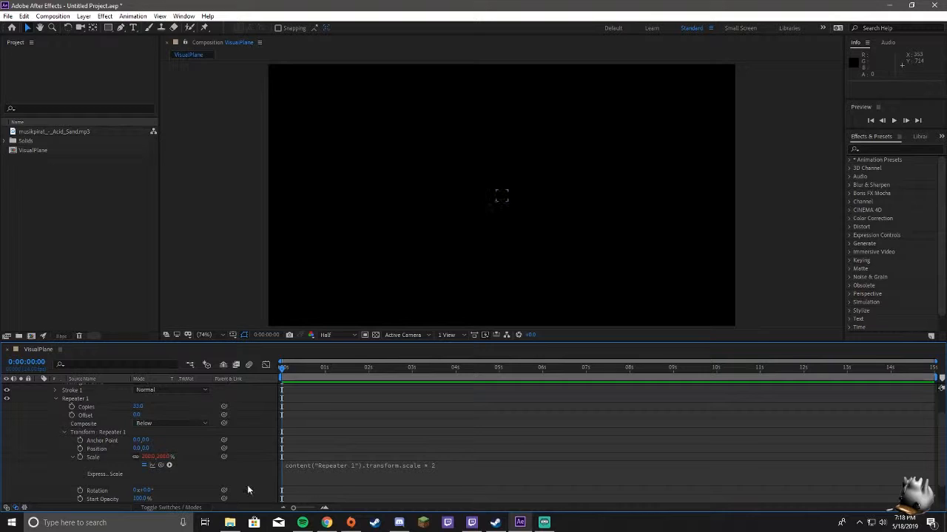
Link the repeater's scale expression to the Both Channels slider of the Audio Amplitude layer and apply it.
scroll(168, 437, up, 3)
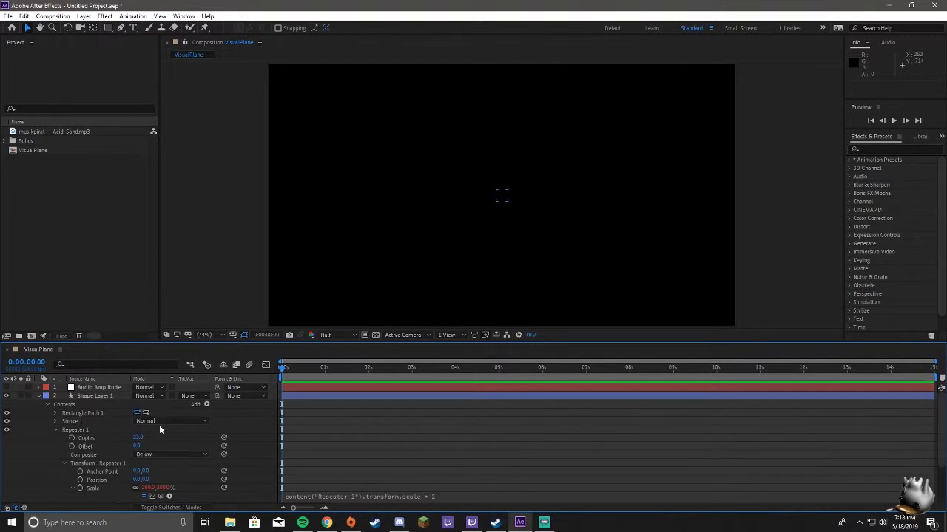
click(39, 388)
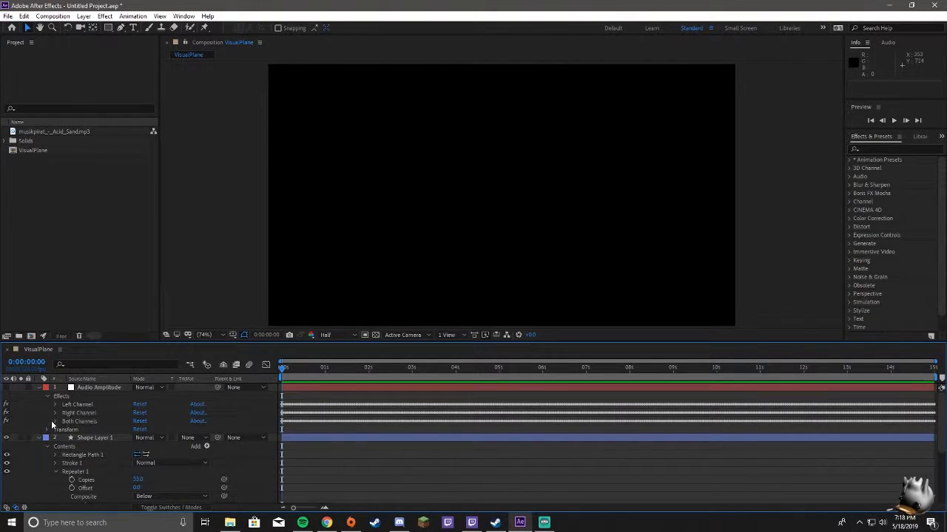
click(53, 420)
scroll(120, 440, down, 3)
scroll(122, 441, down, 1)
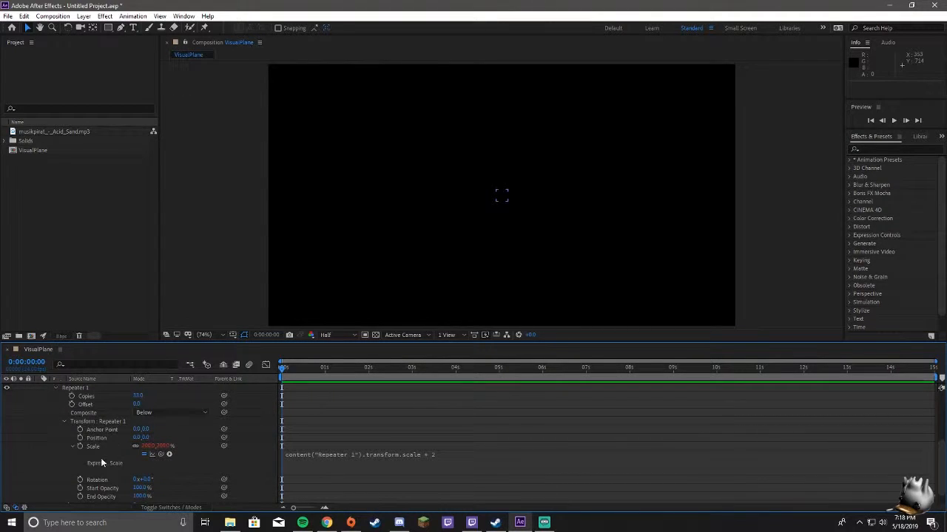
drag(163, 455, 94, 435)
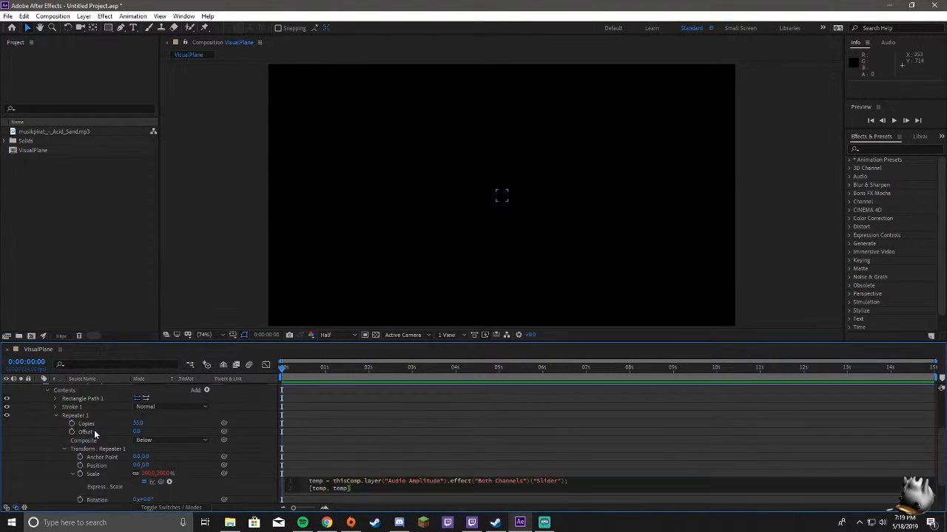
click(359, 437)
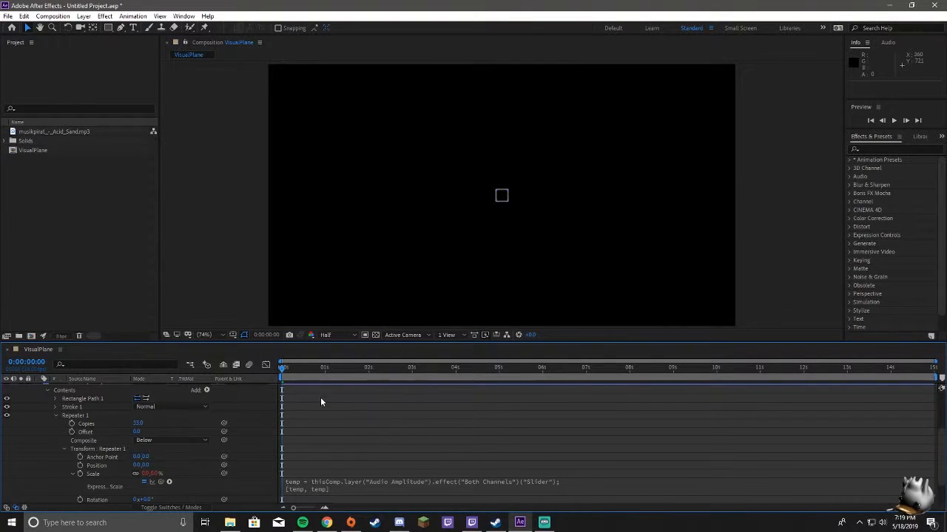
Preview the composition with the audio-linked scale and stop playback.
scroll(360, 424, up, 3)
key(space)
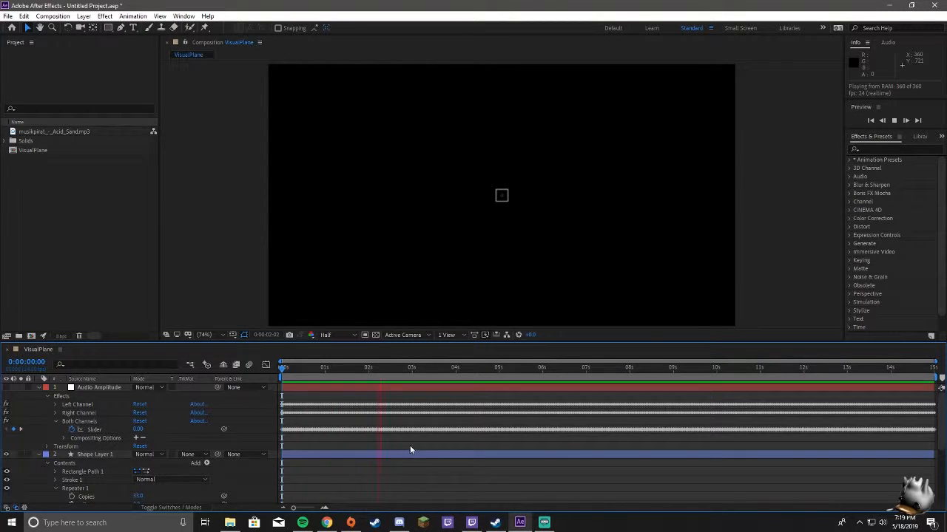
key(space)
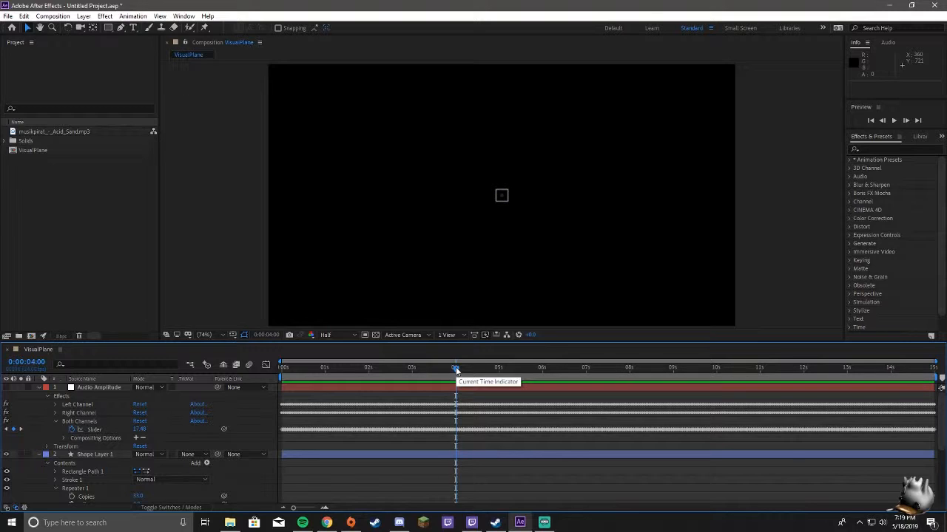
Multiply the result of the repeater's scale expression by 2, as [temp, temp] * 2, and preview the animation from the start.
key(space)
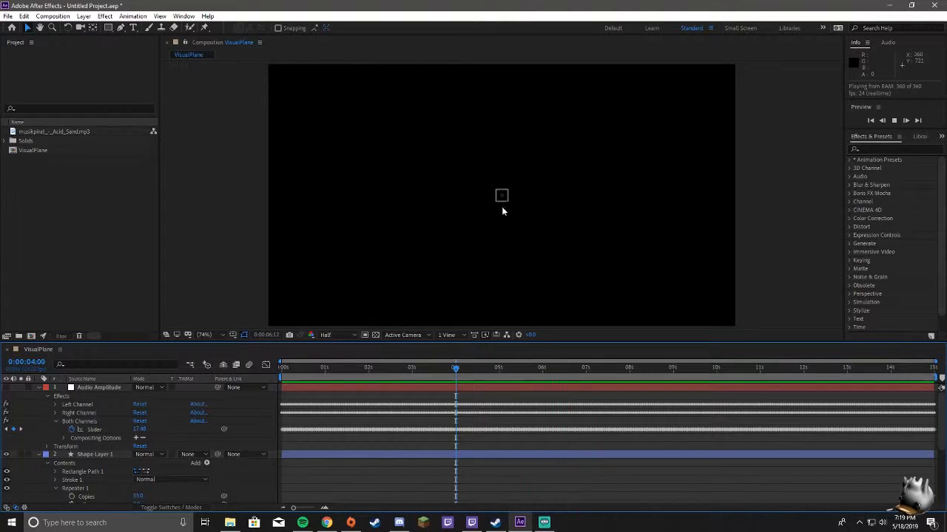
key(space)
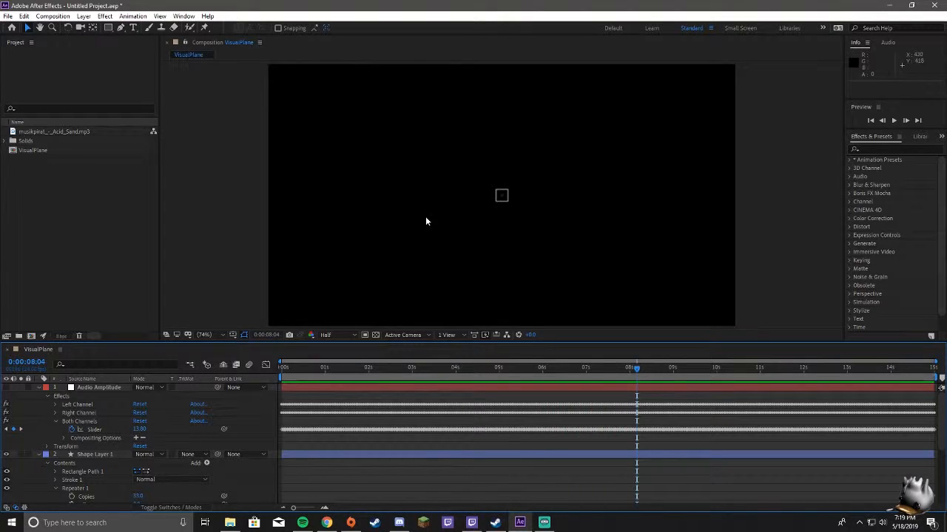
scroll(354, 435, down, 3)
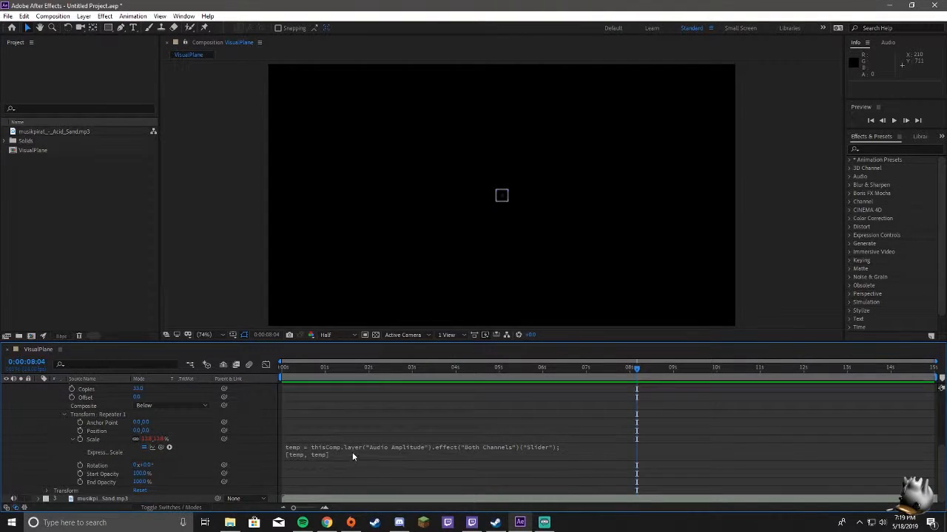
click(471, 451)
click(408, 447)
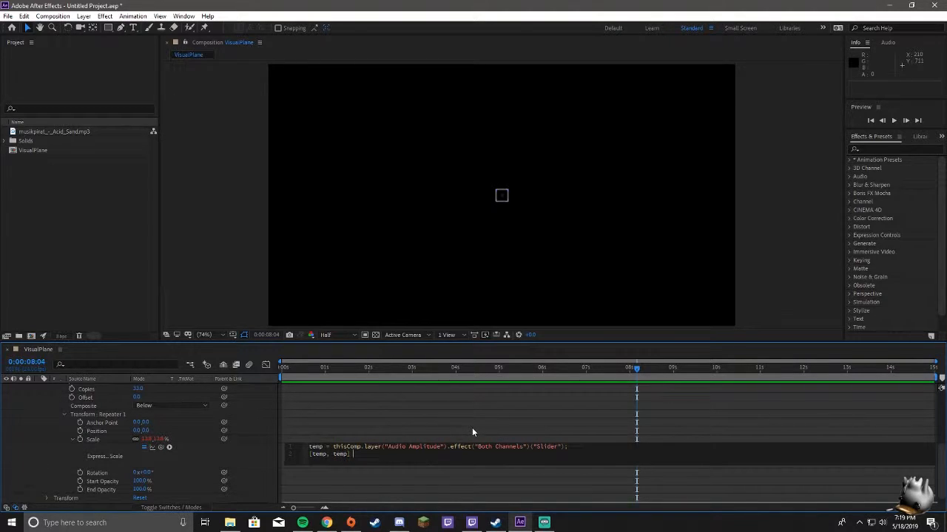
text(*)
click(374, 420)
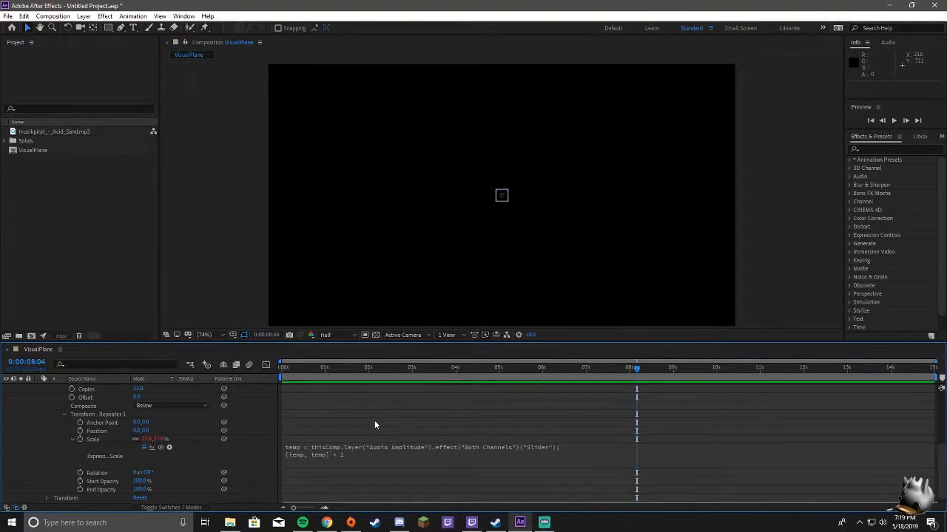
drag(637, 367, 266, 367)
key(space)
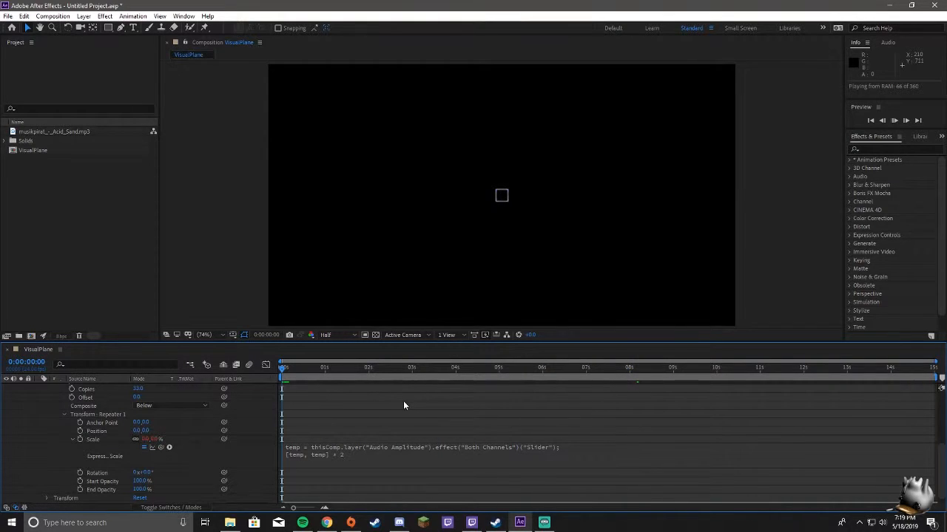
key(space)
Raise the multiplier in the repeater's scale expression to 20 and preview the animation from the start.
click(343, 454)
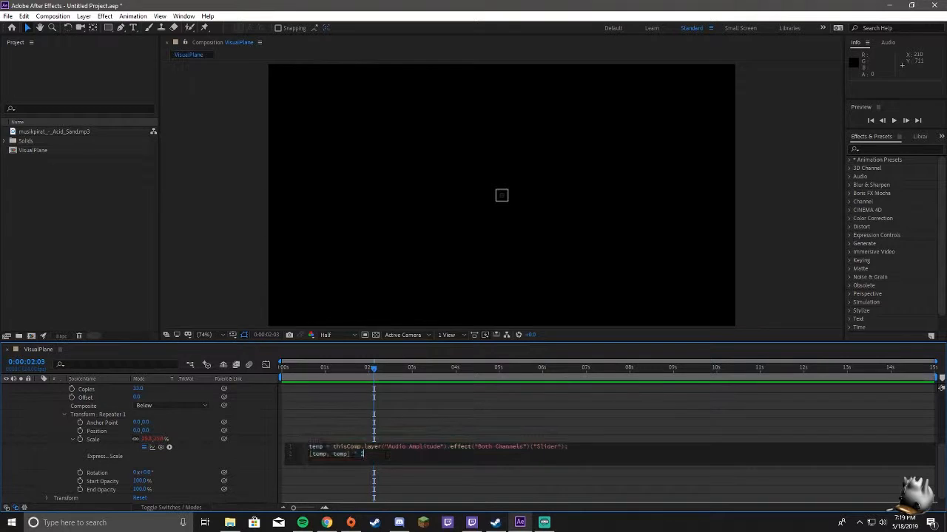
click(471, 411)
drag(372, 368, 282, 367)
key(space)
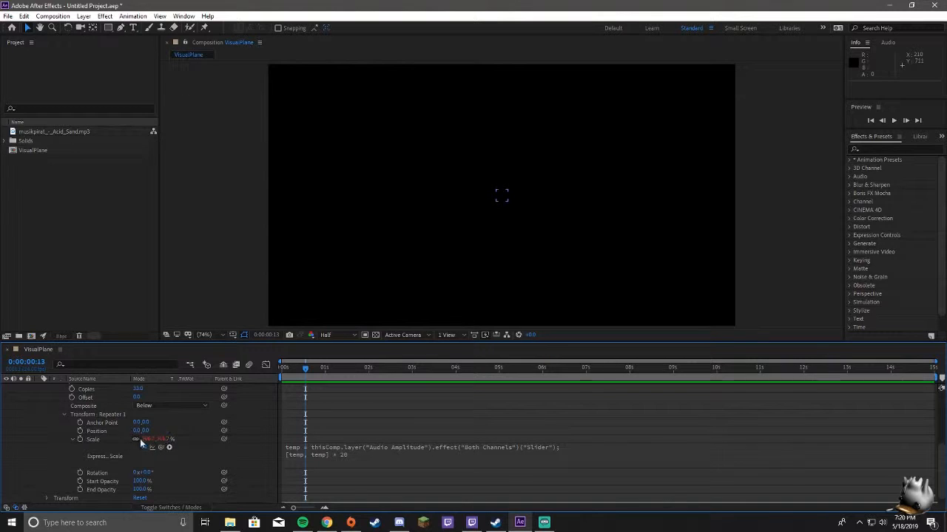
Change the scale expression's multiplier to 10, preview the animation from several points, and return to the start of the composition.
click(337, 459)
click(372, 454)
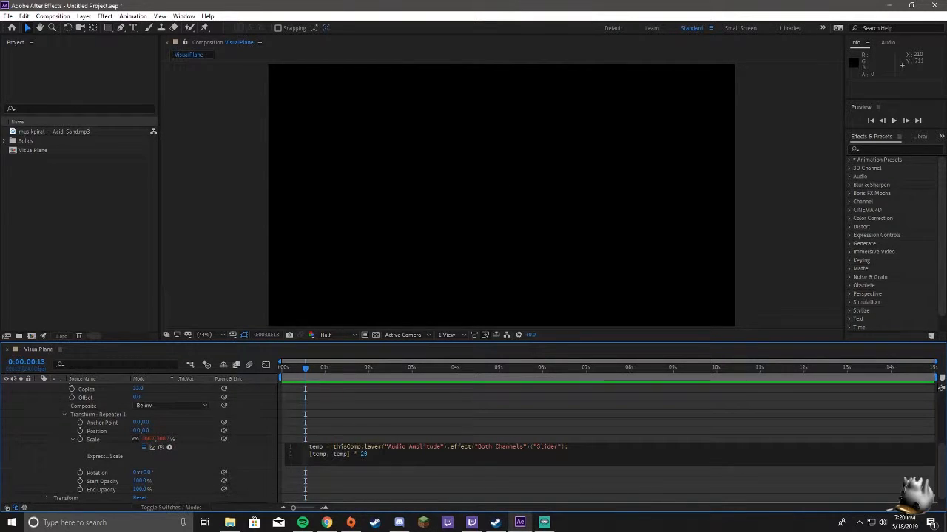
text(10)
click(402, 408)
key(space)
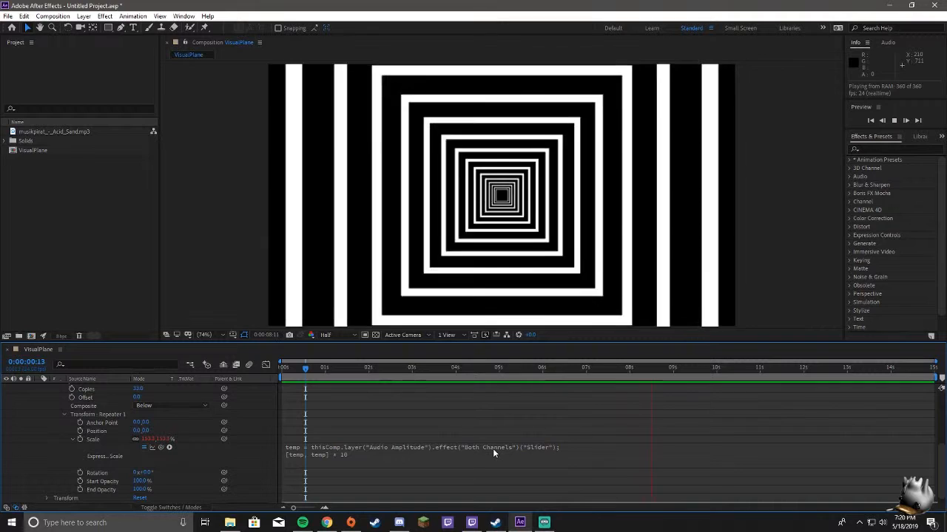
key(space)
key(space)
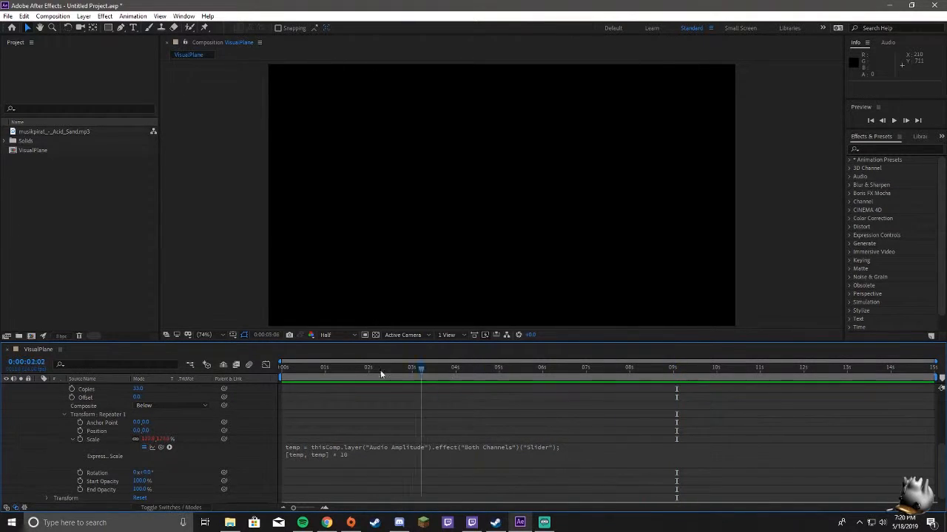
click(362, 365)
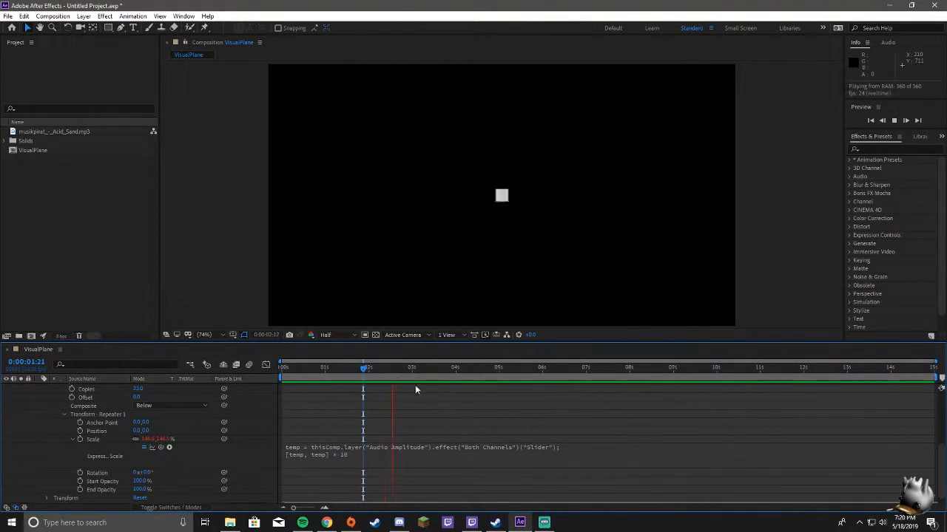
key(space)
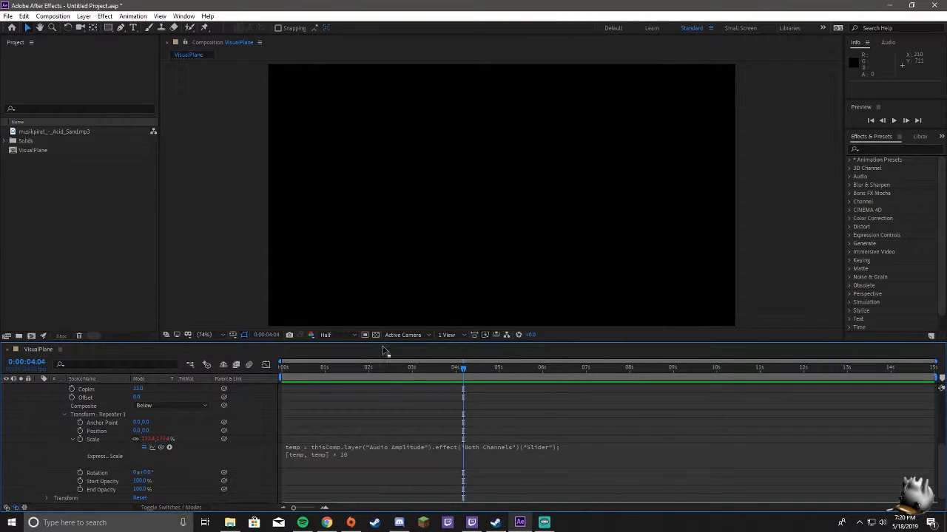
drag(464, 371, 267, 382)
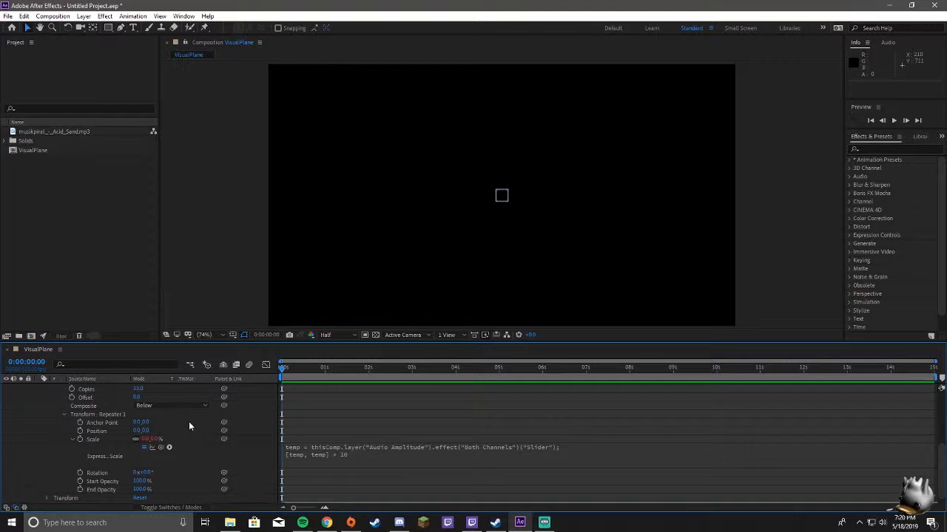
Link the repeater's rotation to the Audio Amplitude layer's Both Channels slider, multiply it by 6, and preview the animation.
scroll(178, 442, up, 3)
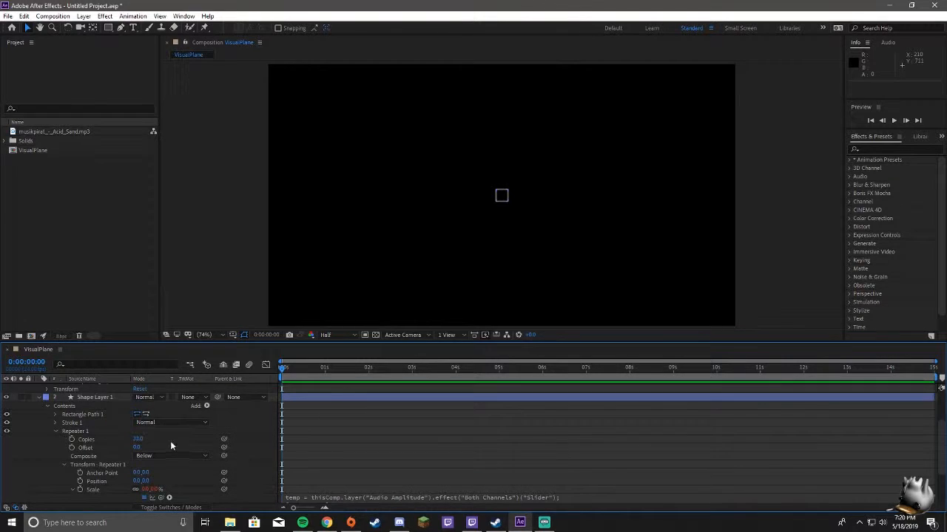
scroll(180, 443, down, 3)
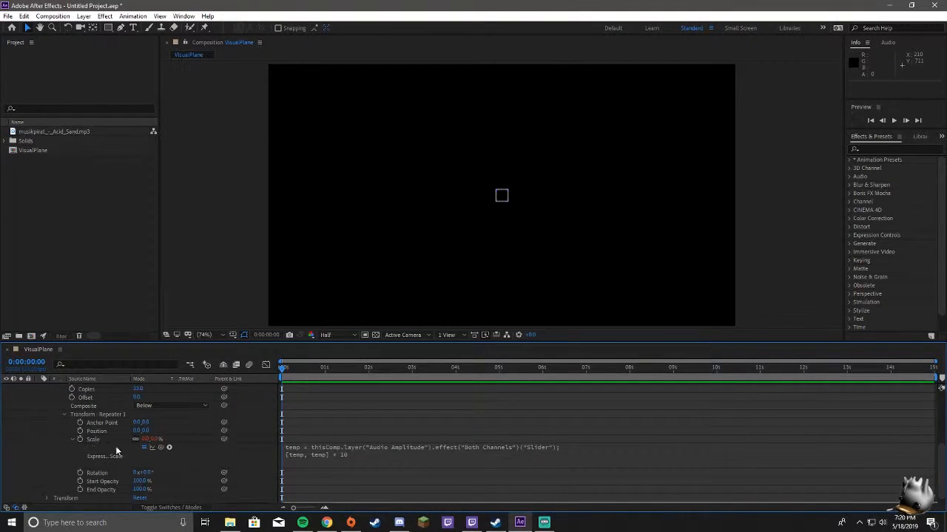
alt+click(80, 472)
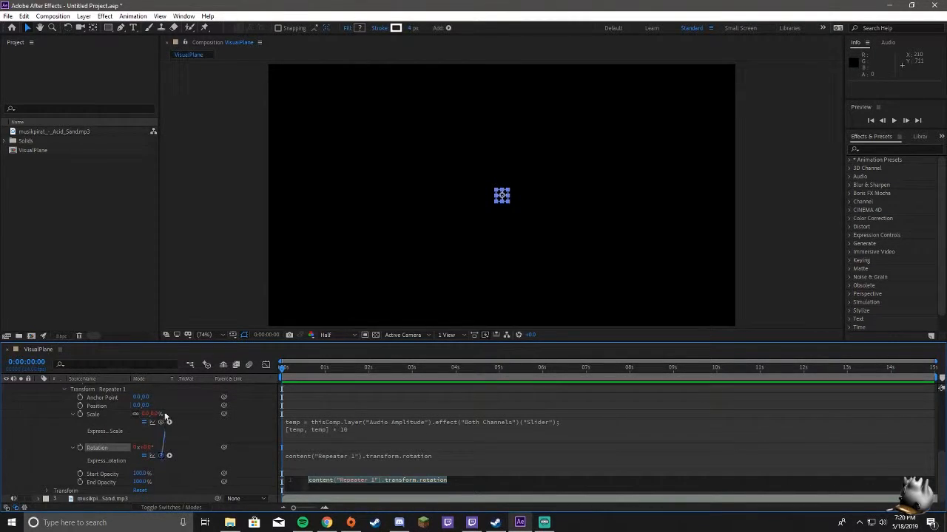
scroll(156, 390, up, 7)
scroll(157, 389, down, 7)
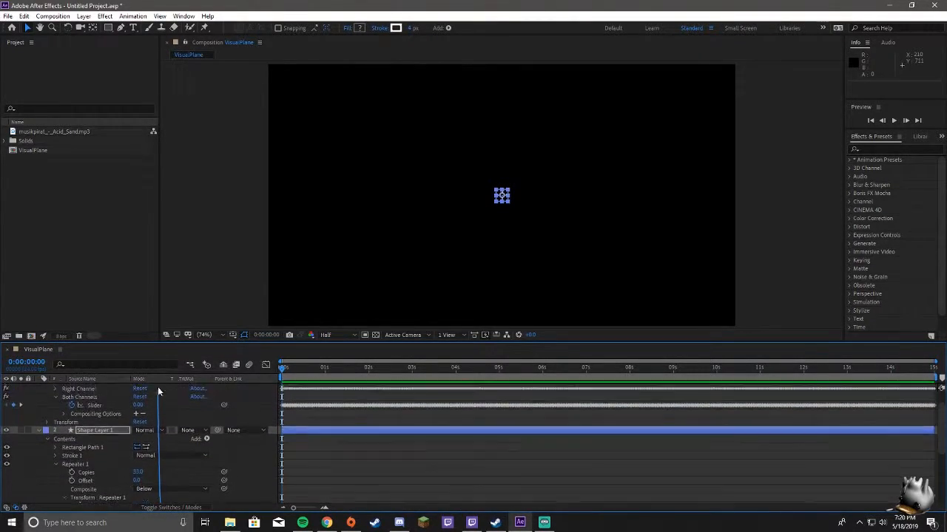
scroll(518, 489, down, 2)
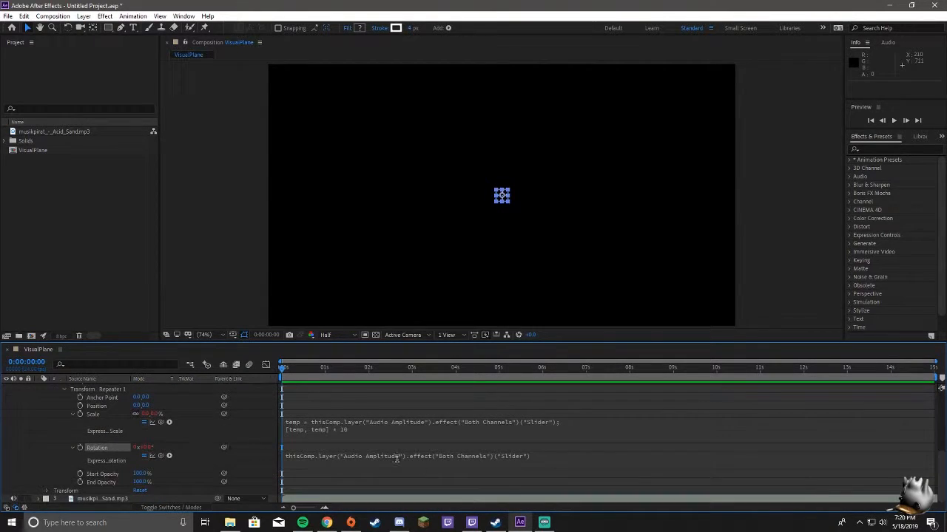
click(537, 457)
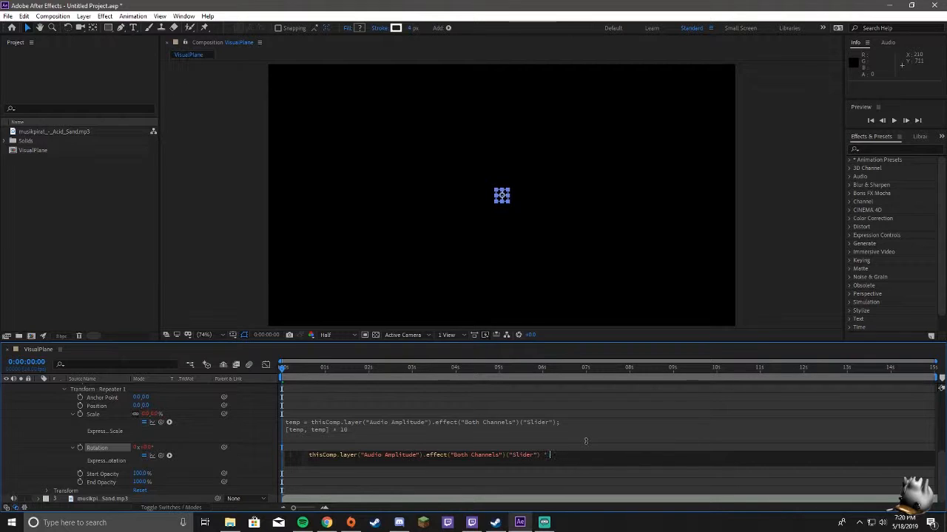
click(623, 432)
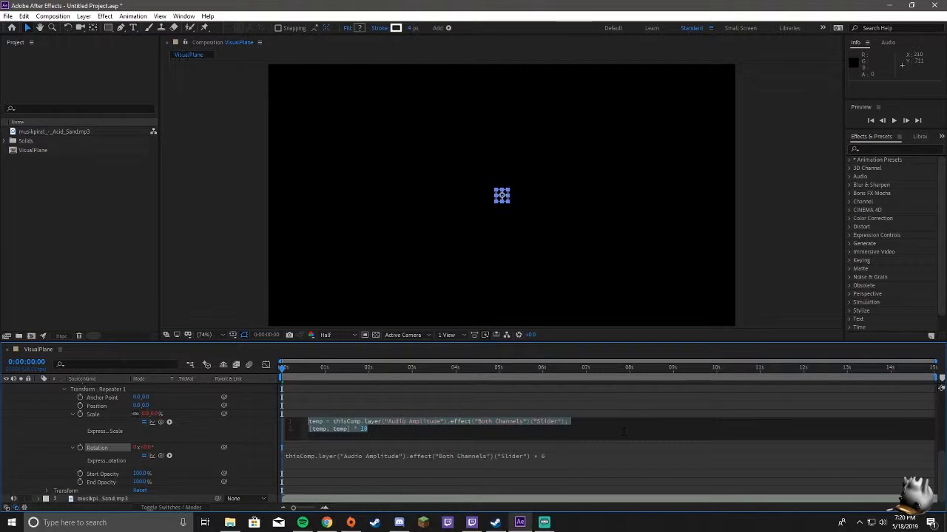
click(587, 484)
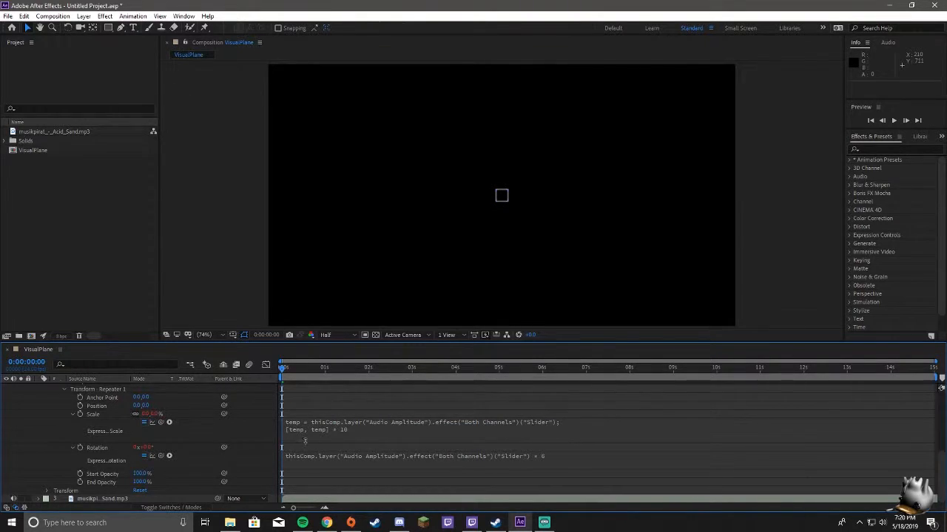
key(space)
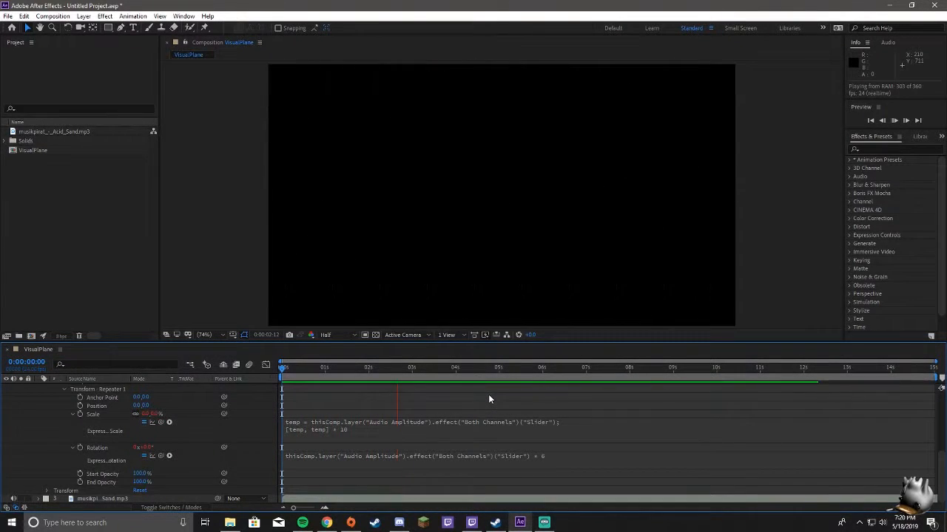
Set the multiplier in the repeater's scale expression to 8 and preview the rotating, scaling squares.
click(533, 440)
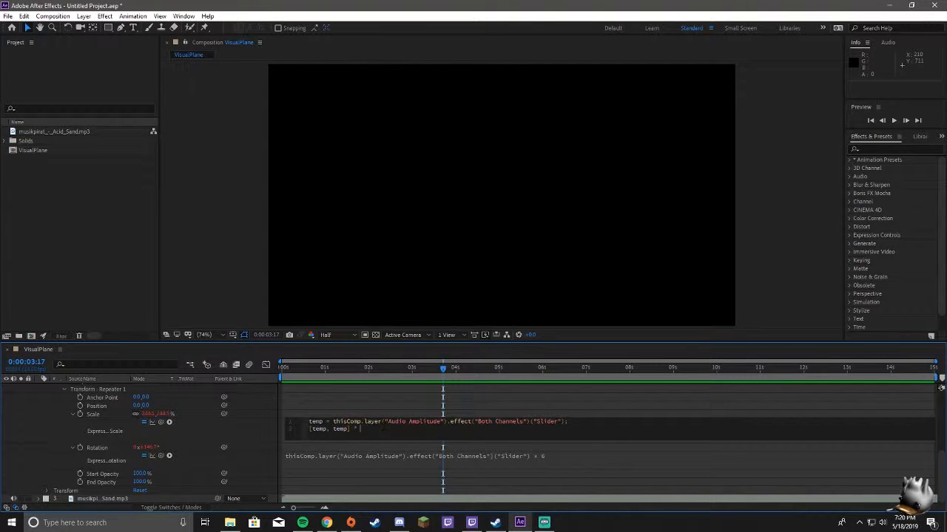
click(394, 387)
key(space)
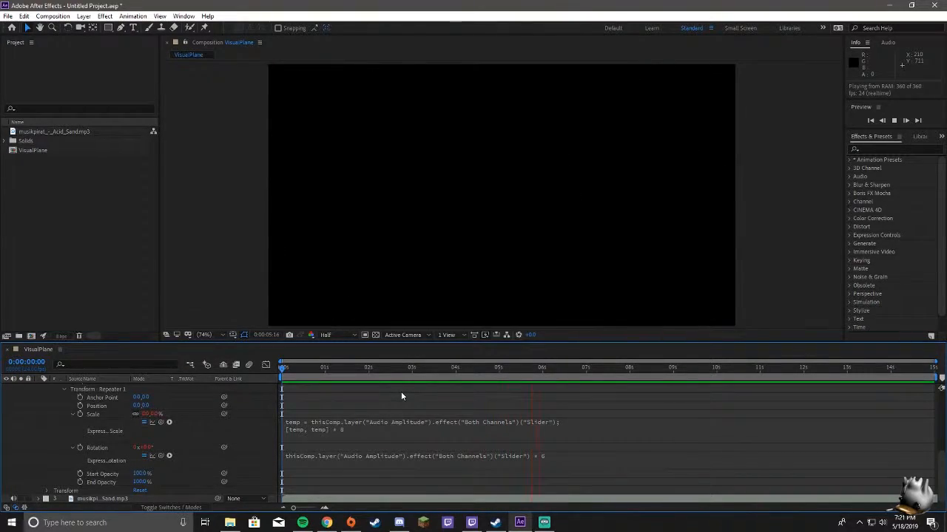
key(space)
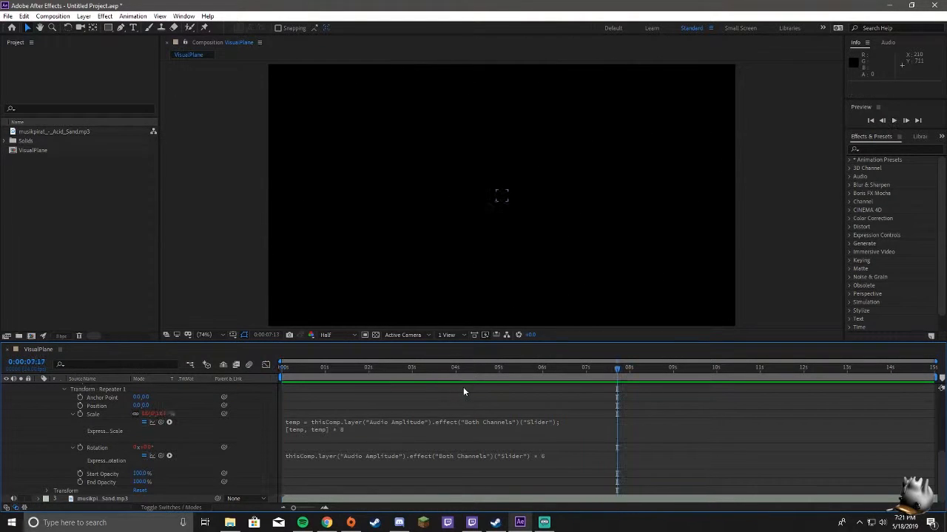
Set the multiplier in the repeater's scale expression to 5 and preview the animation.
drag(617, 367, 463, 387)
click(347, 429)
click(375, 429)
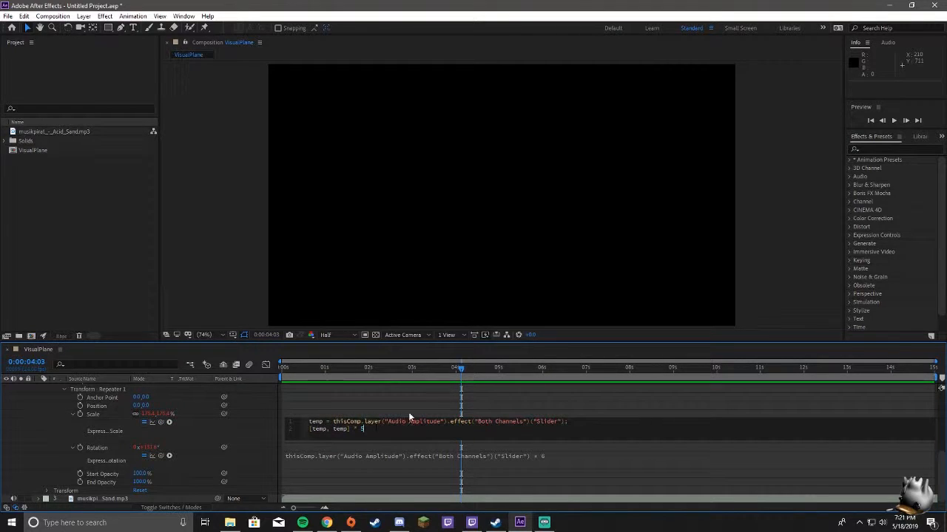
click(490, 411)
drag(462, 368, 340, 369)
key(space)
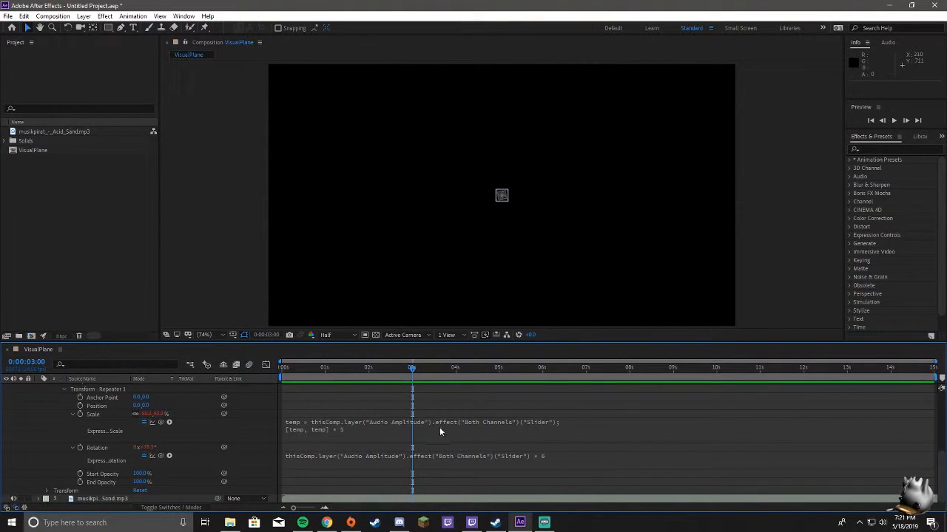
Set the multiplier in the repeater's scale expression to 7 and preview the animation from 3 seconds.
click(349, 438)
click(382, 433)
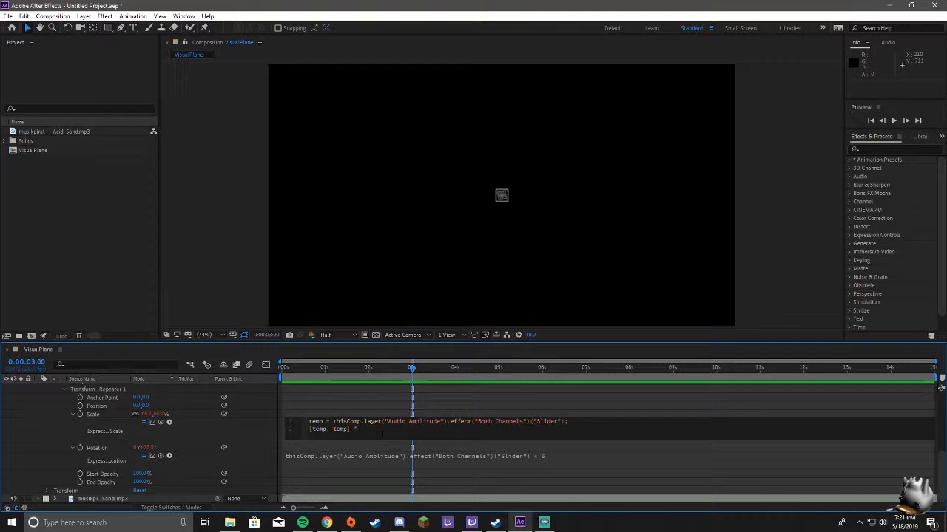
text(7)
click(446, 395)
key(space)
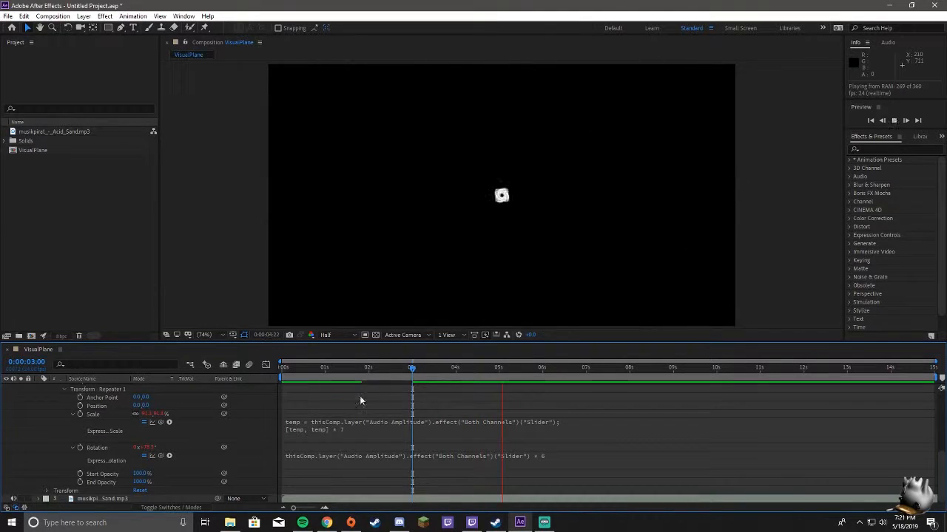
Collapse the open layers' properties, then duplicate Shape Layer 1 and expand the copy.
scroll(323, 447, up, 3)
scroll(145, 422, up, 2)
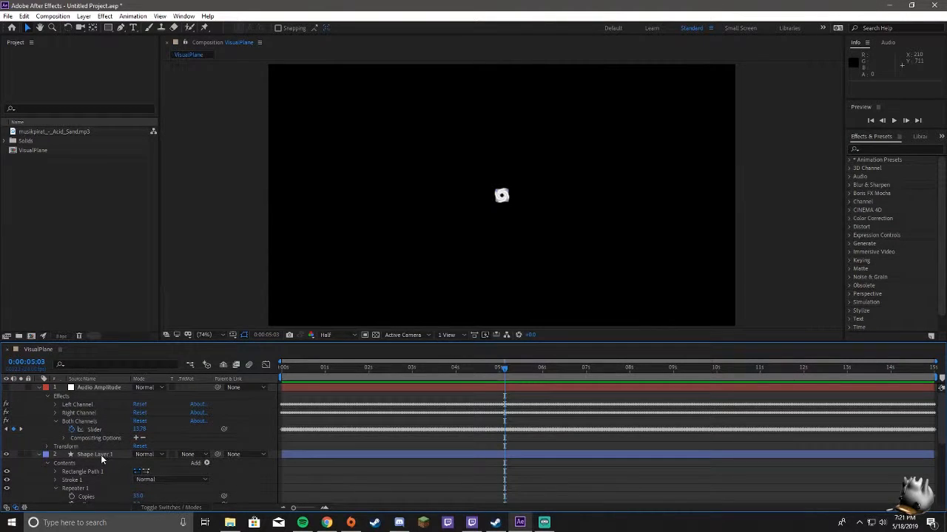
scroll(101, 455, down, 2)
click(87, 429)
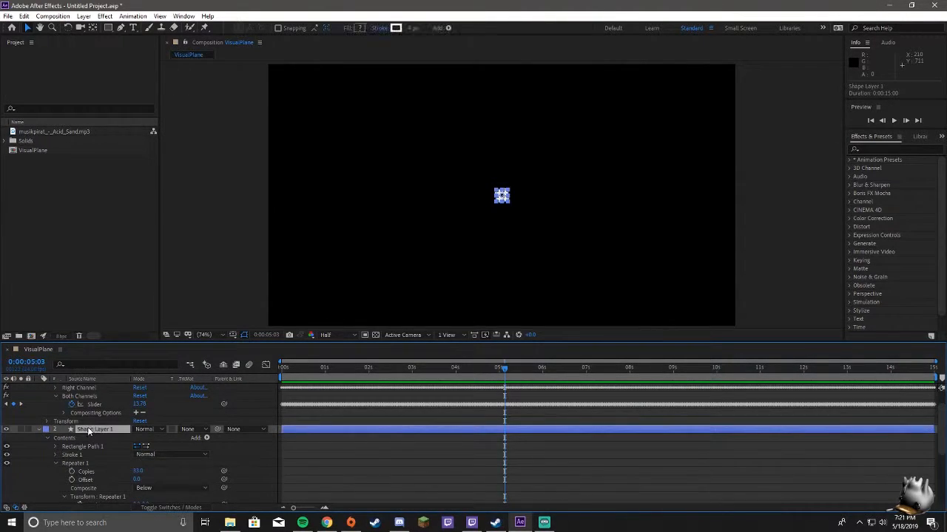
click(39, 429)
click(40, 389)
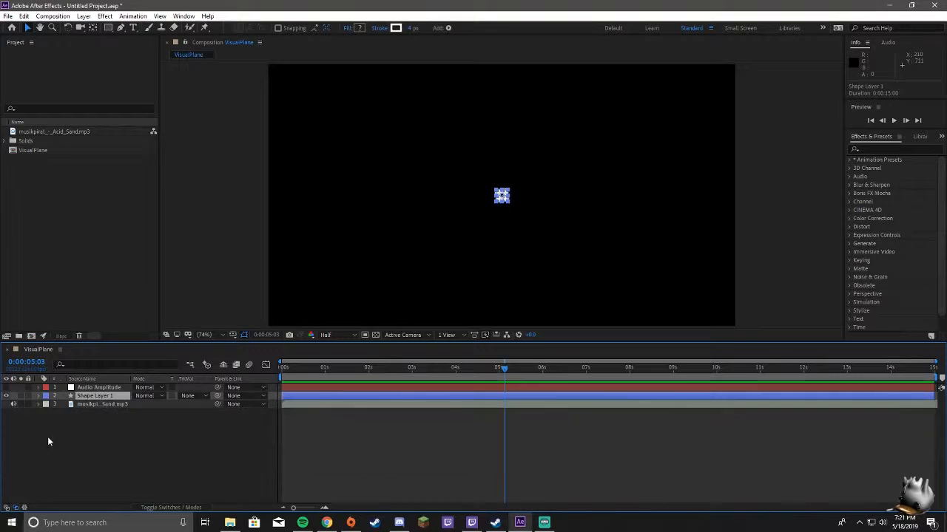
key(ctrl+v)
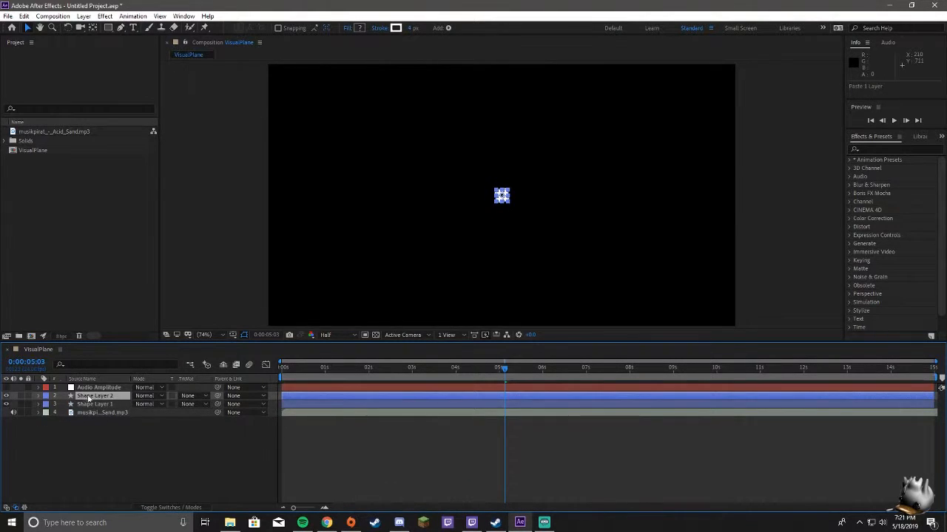
click(39, 397)
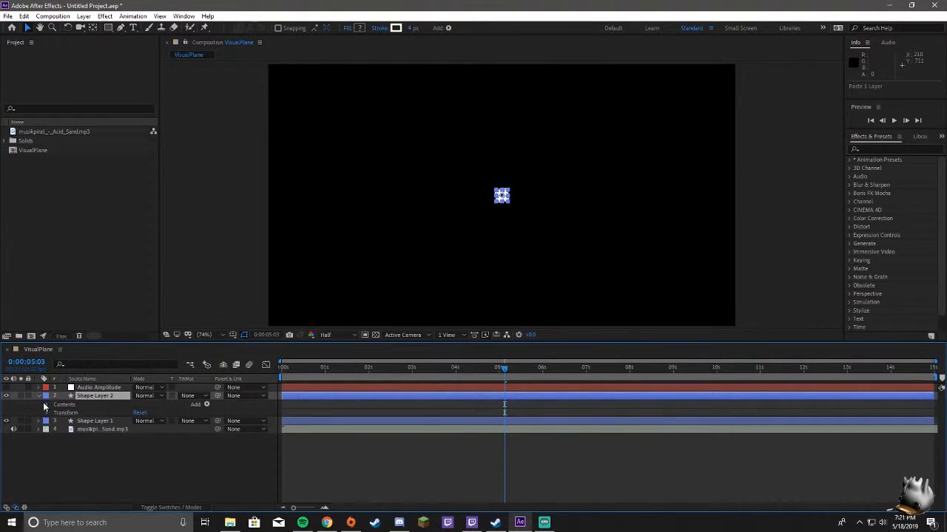
Replace Shape Layer 2's rectangle path with an ellipse path placed above the stroke, and preview the animation.
click(46, 406)
click(79, 413)
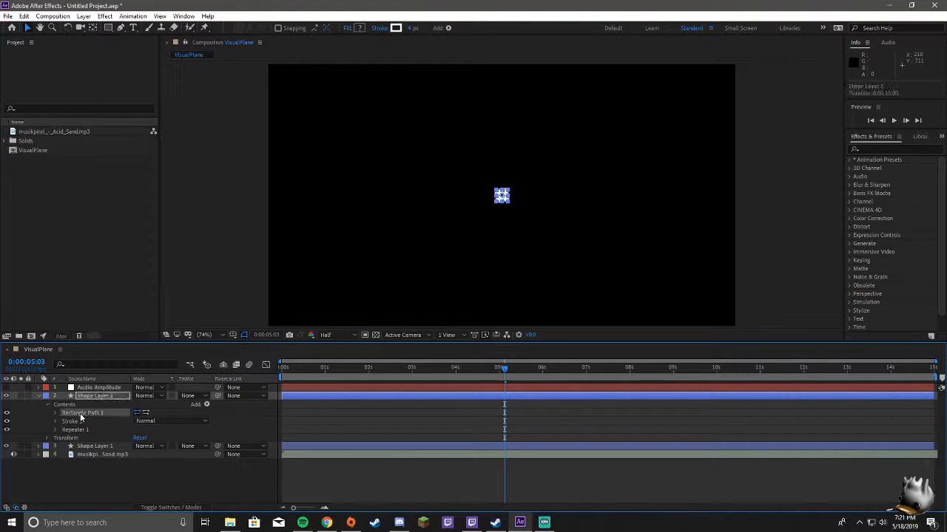
key(Delete)
click(206, 405)
click(272, 214)
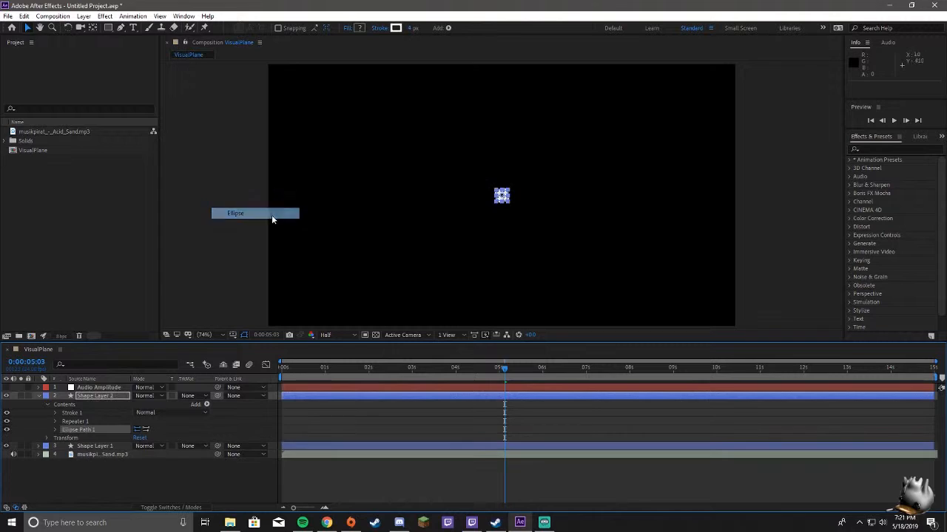
drag(78, 430, 78, 411)
key(space)
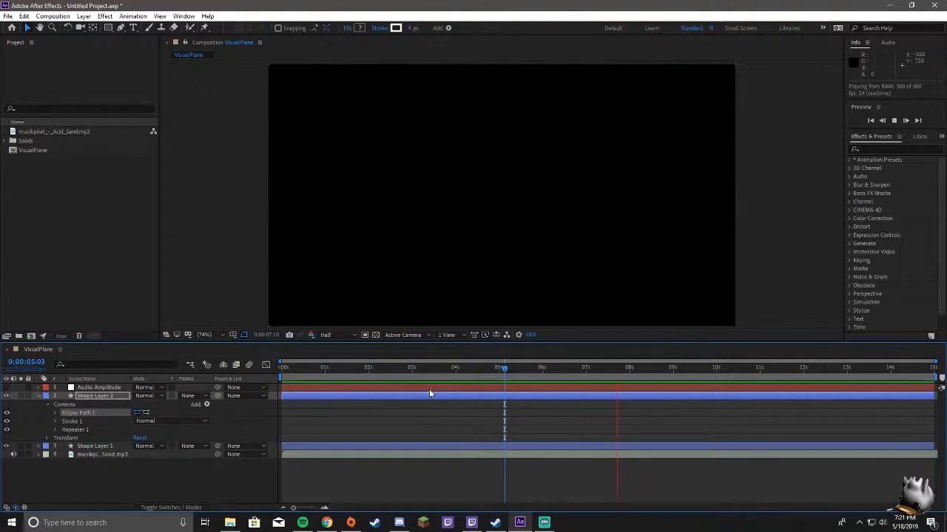
key(space)
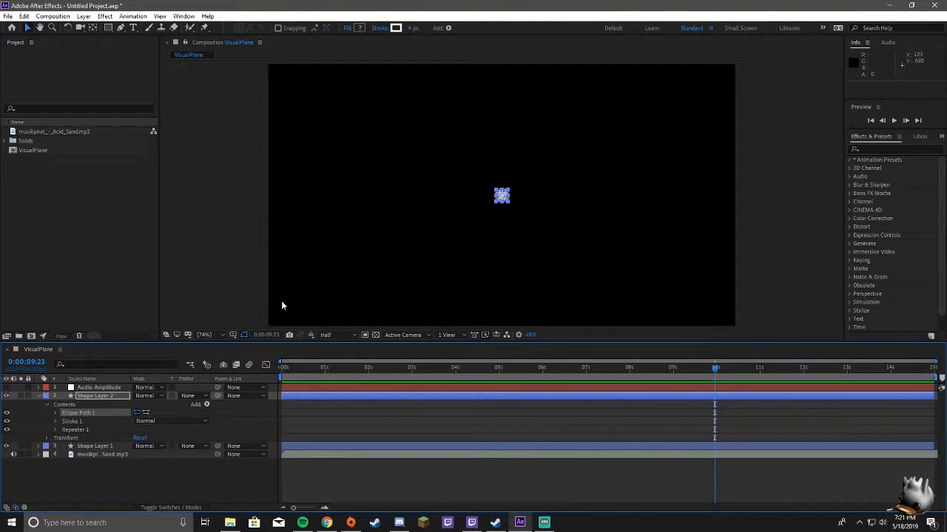
Change the stroke color of Shape Layer 2's ellipse to red and preview the animation from near the start.
click(56, 413)
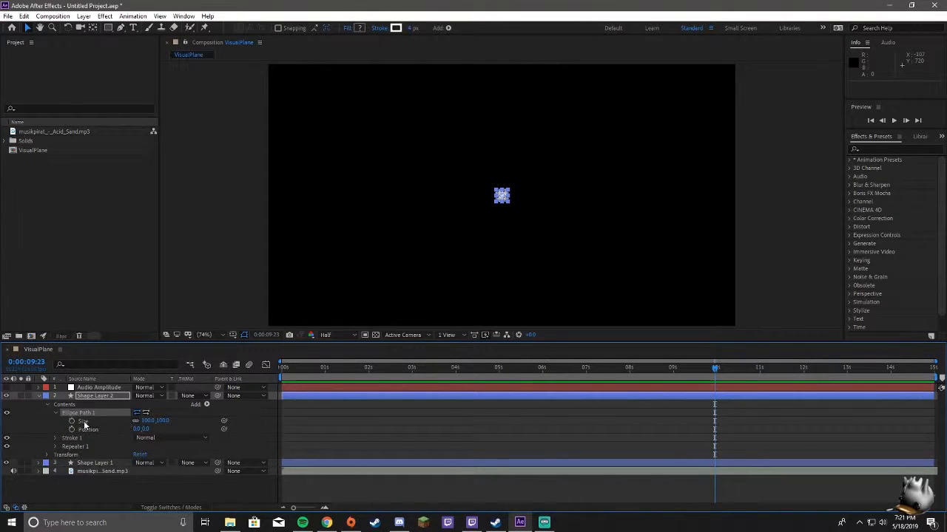
click(56, 413)
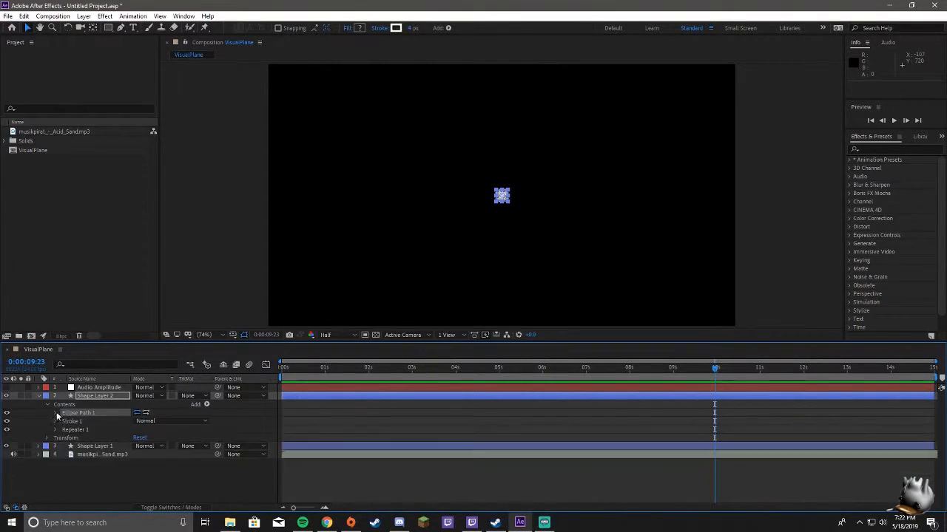
click(57, 422)
click(136, 440)
click(740, 249)
click(851, 214)
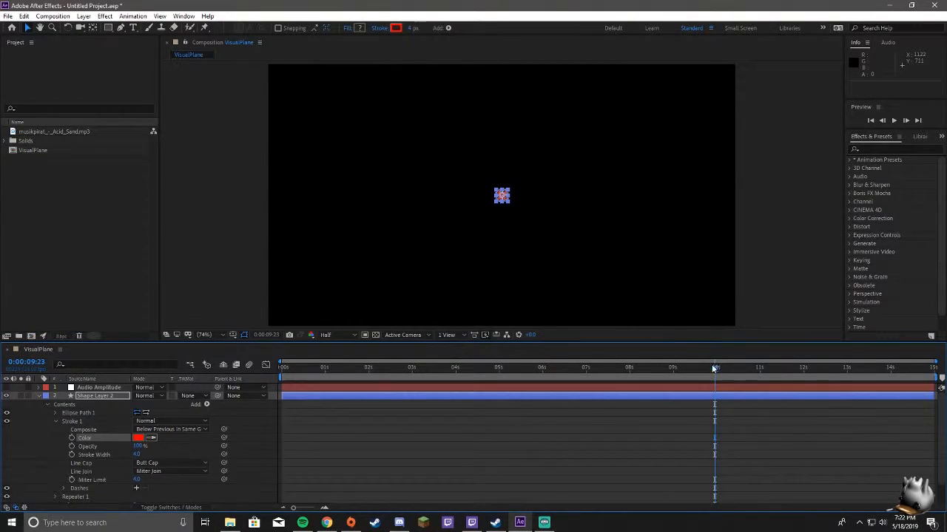
key(space)
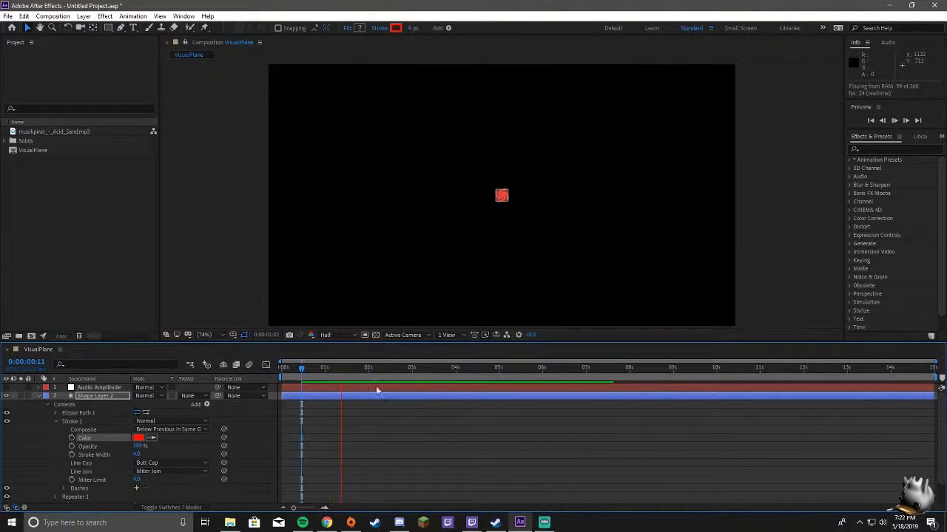
key(space)
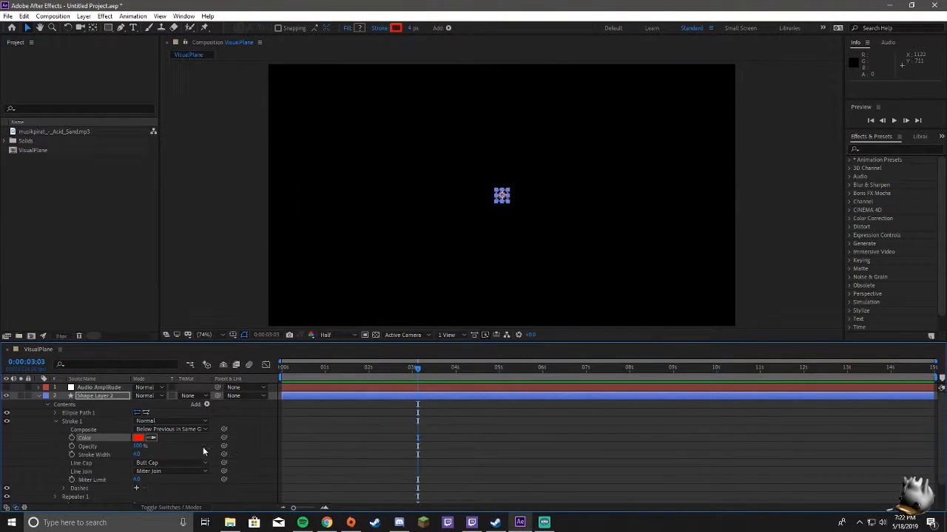
Duplicate Shape Layer 2 above the original and collapse the original's properties.
click(101, 397)
key(ctrl+v)
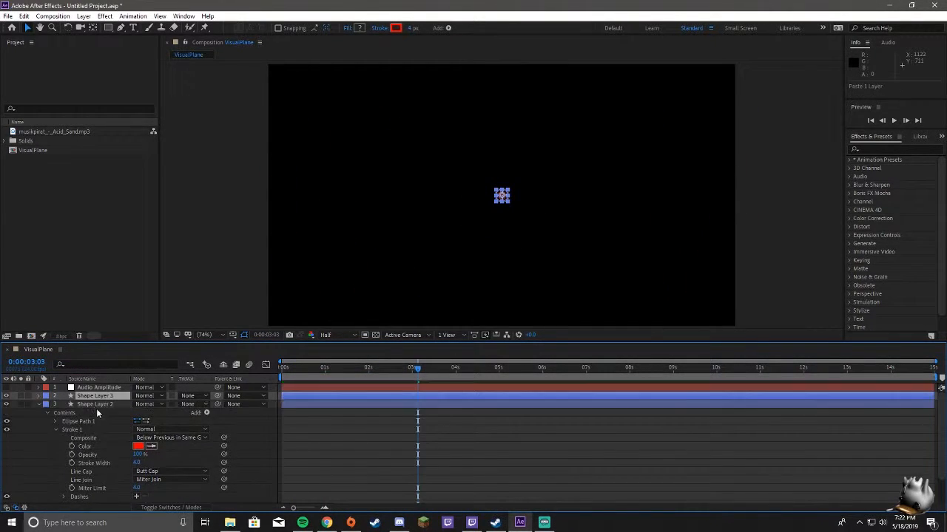
click(39, 404)
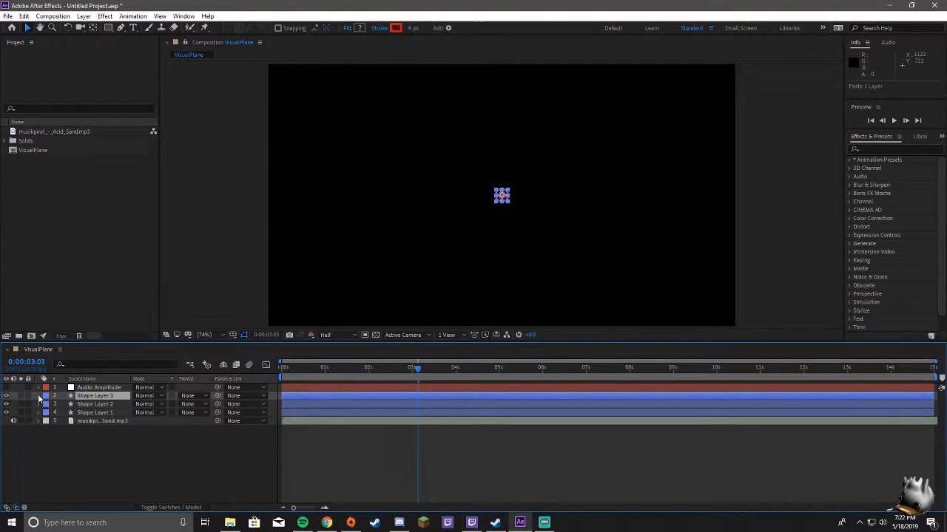
Change the stroke color of Shape Layer 3 to blue (0018FF).
click(39, 396)
click(138, 438)
click(757, 270)
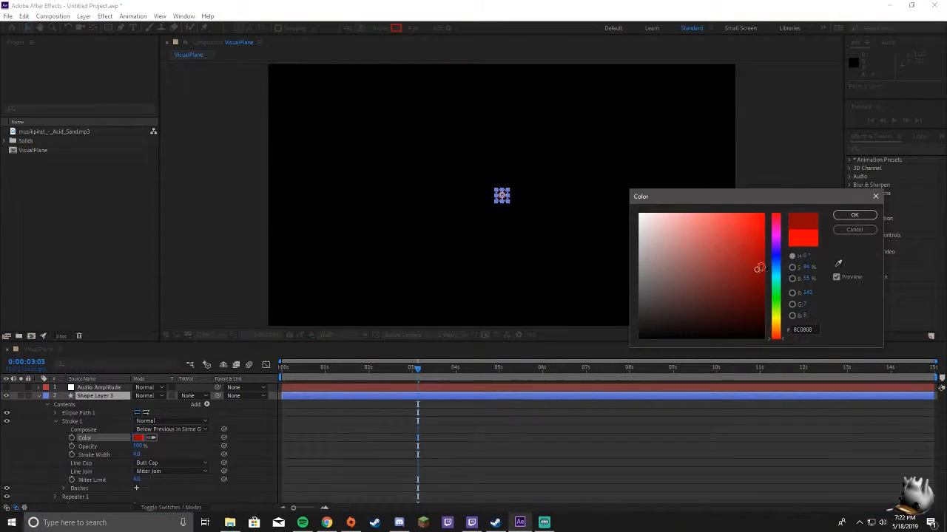
click(778, 260)
click(743, 249)
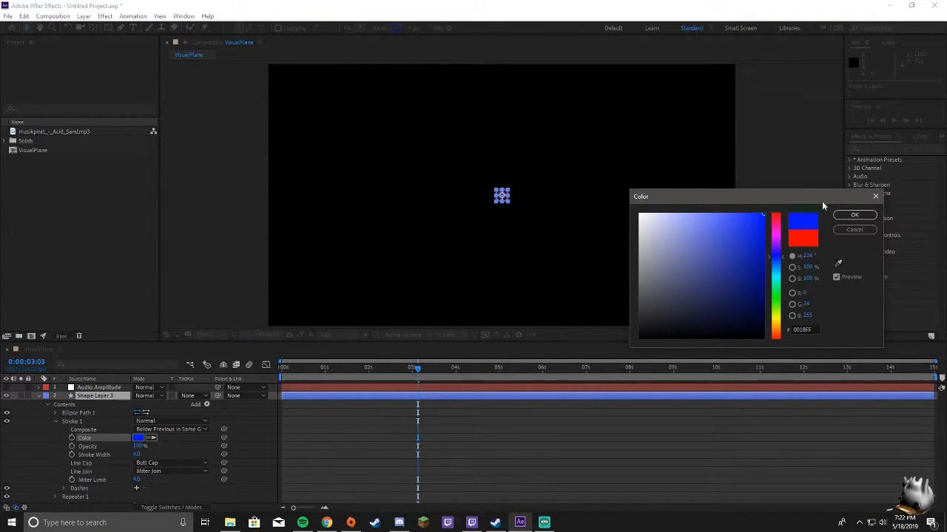
click(854, 214)
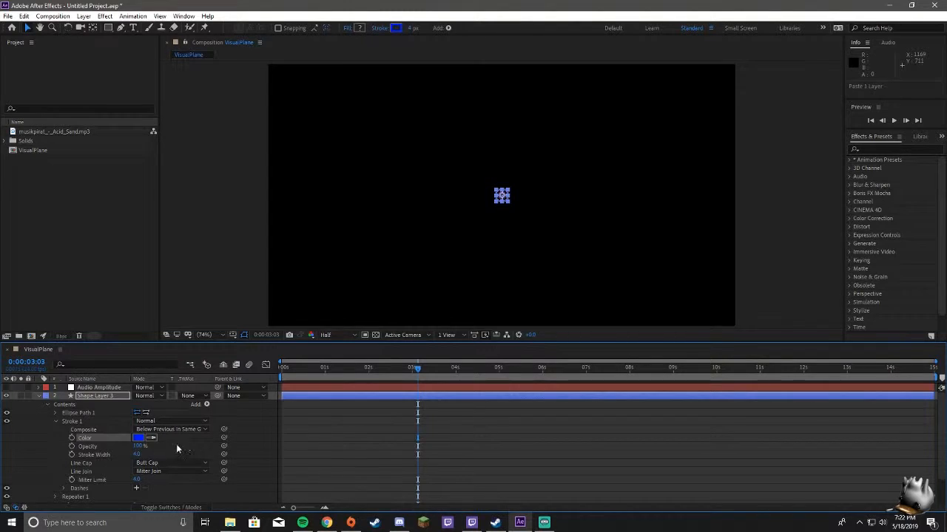
Set Shape Layer 3's stroke width to 3.
click(136, 455)
click(136, 454)
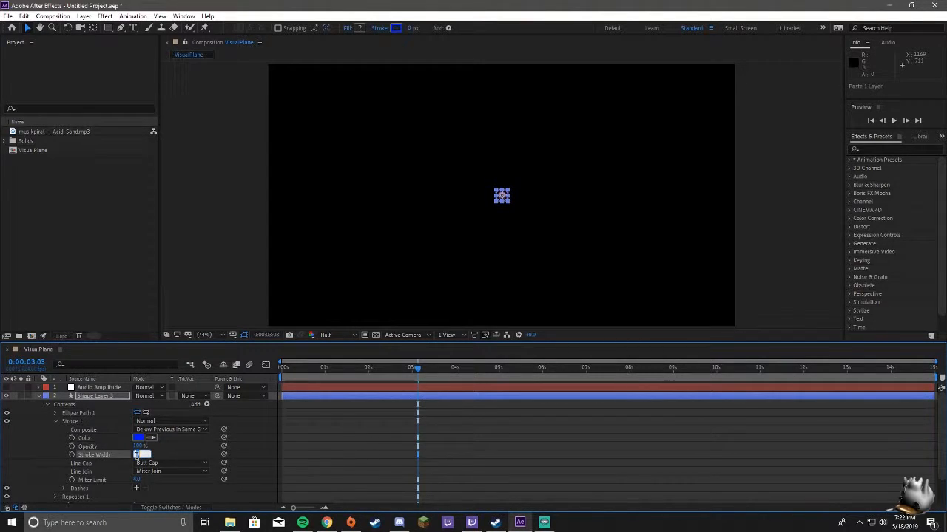
click(174, 456)
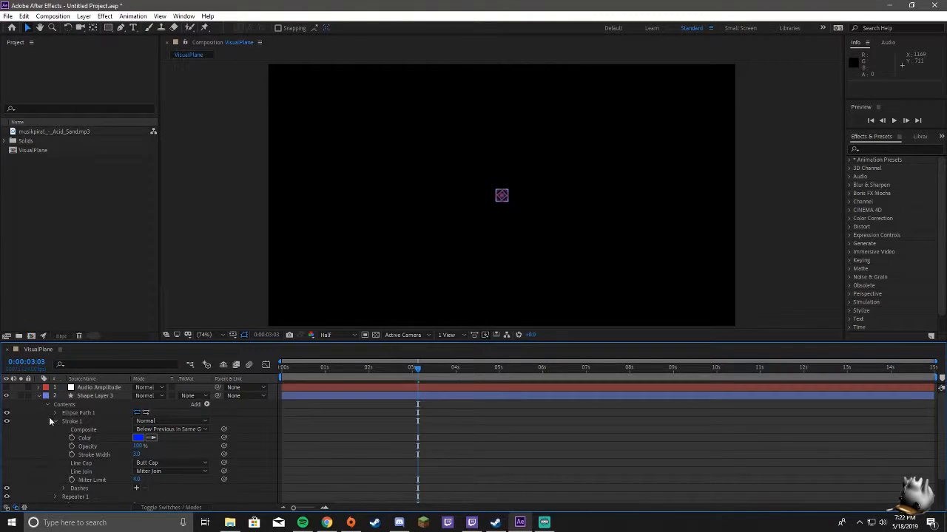
Shift Shape Layer 3 about 2 seconds earlier in the timeline, undoing the last layer time change.
click(419, 398)
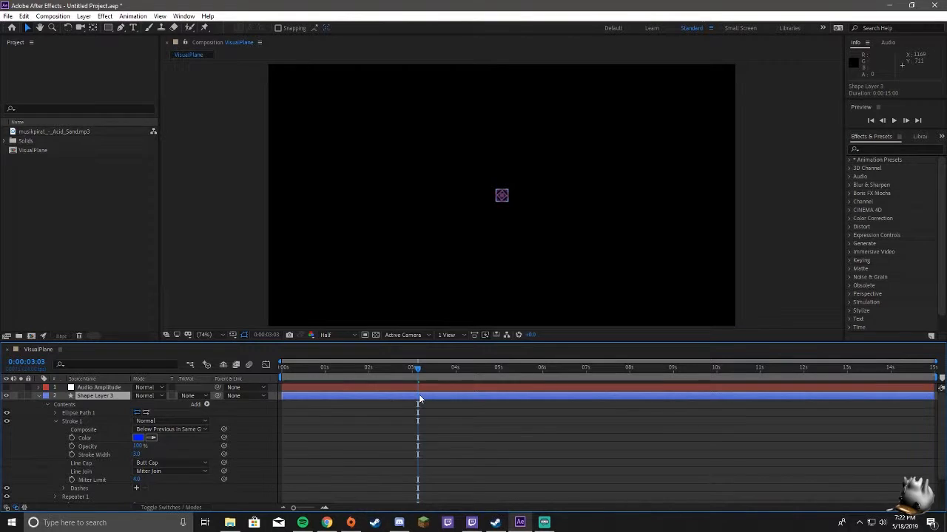
drag(418, 400, 373, 410)
key(ctrl+z)
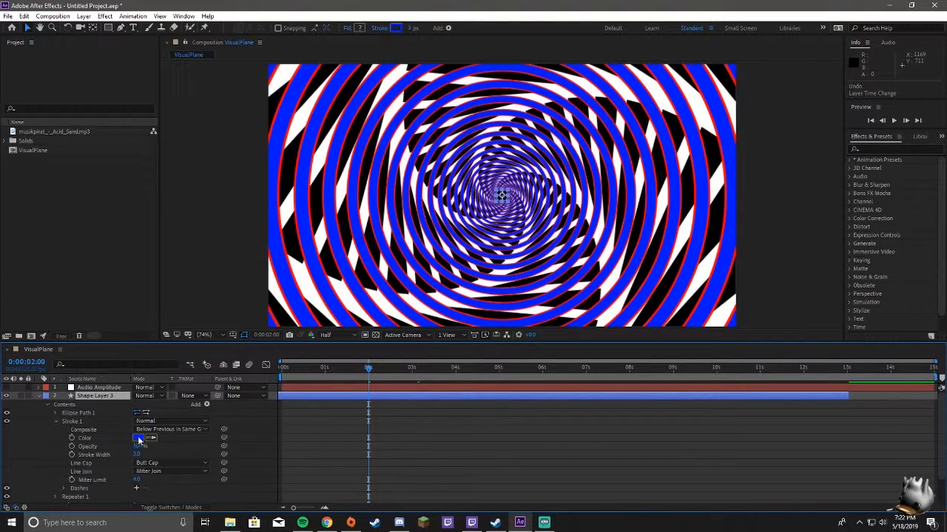
Set the multiplier in the rotation expression of Shape Layer 3's repeater to 3.
click(55, 421)
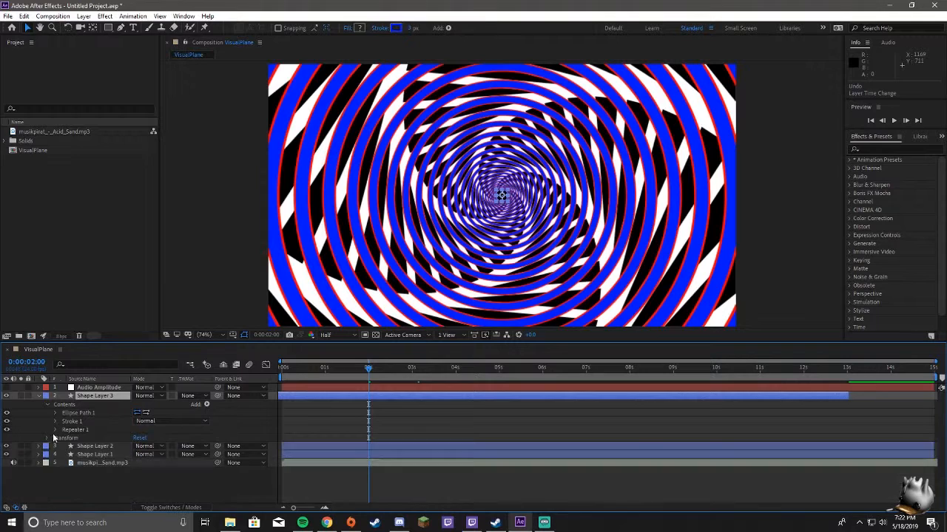
click(55, 430)
click(59, 465)
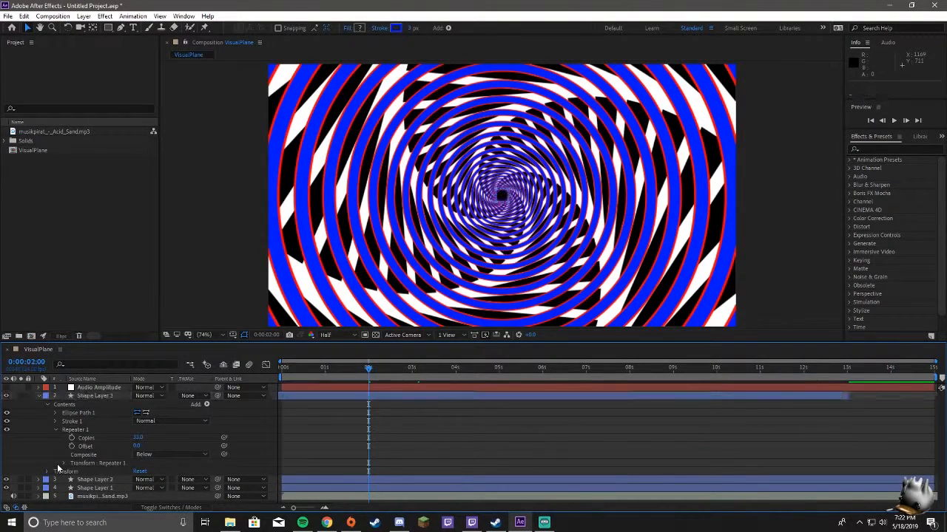
click(63, 463)
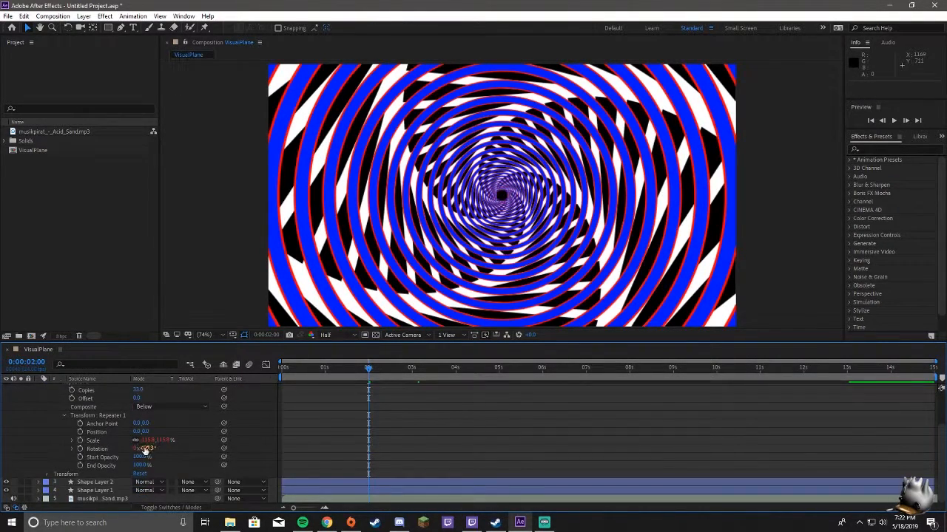
click(72, 449)
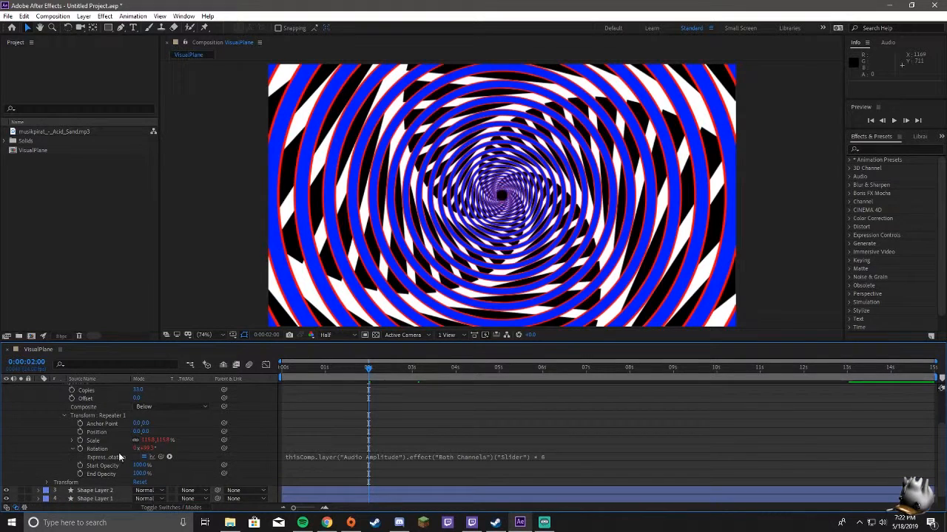
click(550, 456)
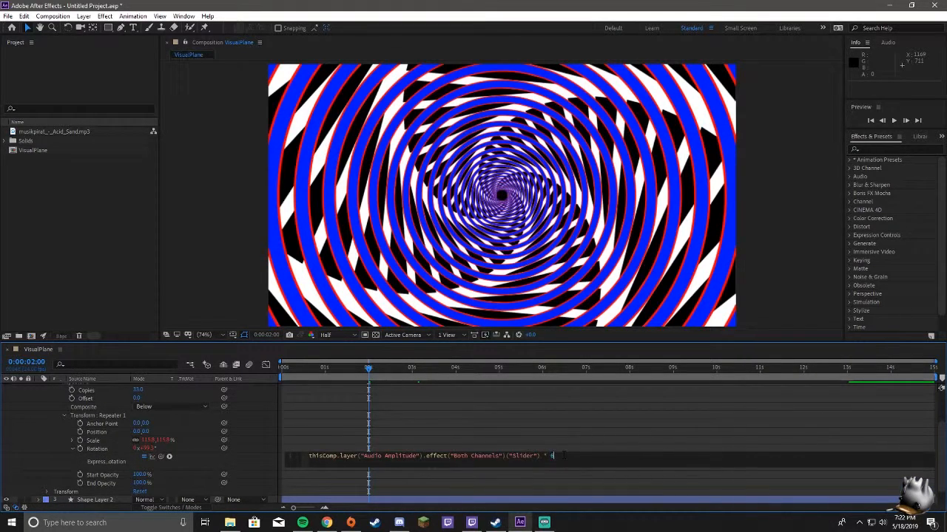
click(589, 438)
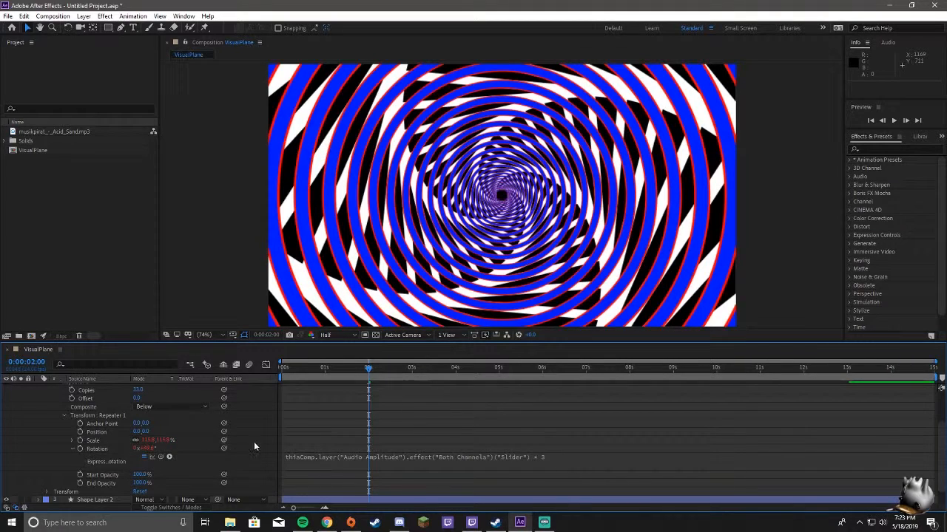
Set the multiplier in the scale expression of Shape Layer 3's repeater to 6 and preview the animation.
click(105, 440)
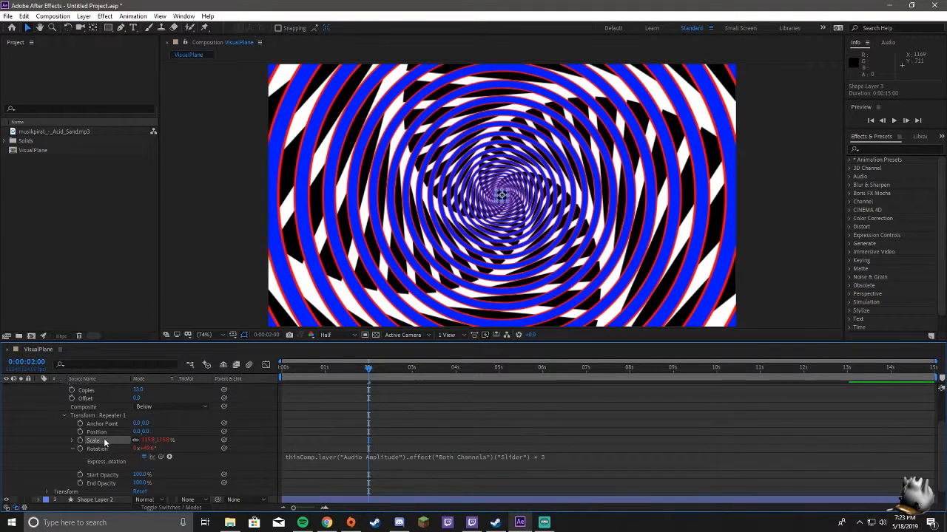
click(80, 441)
click(562, 450)
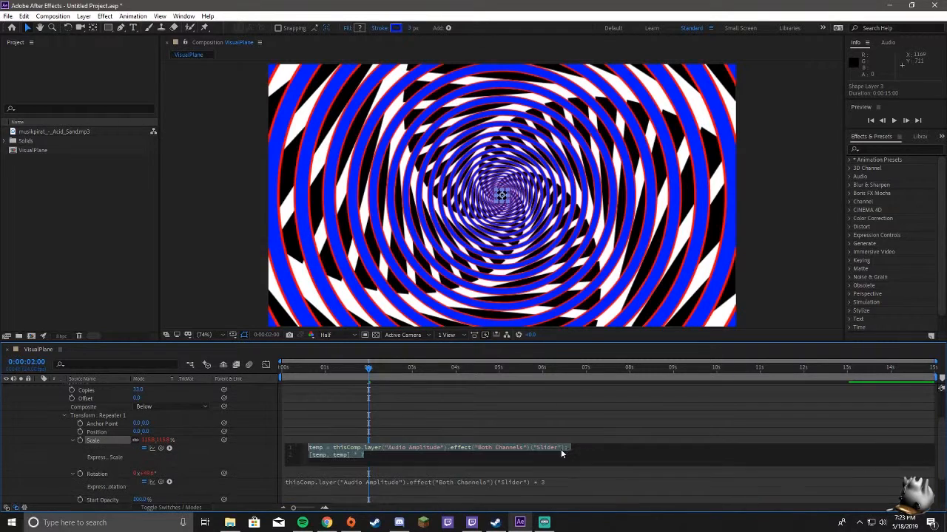
click(393, 455)
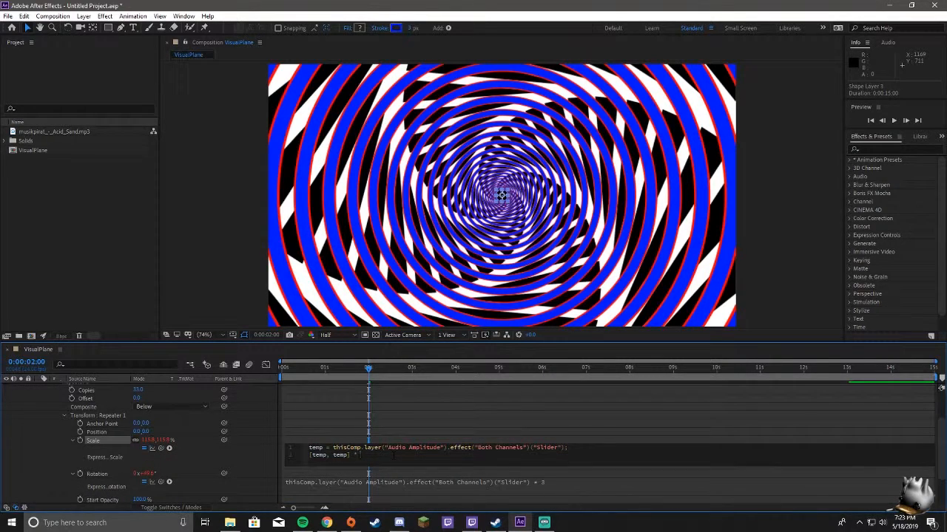
text(6)
click(445, 414)
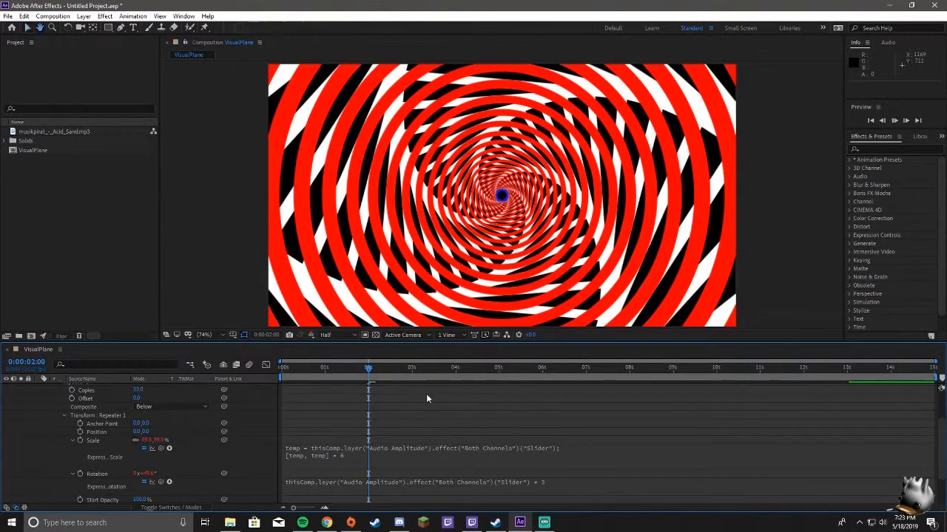
key(space)
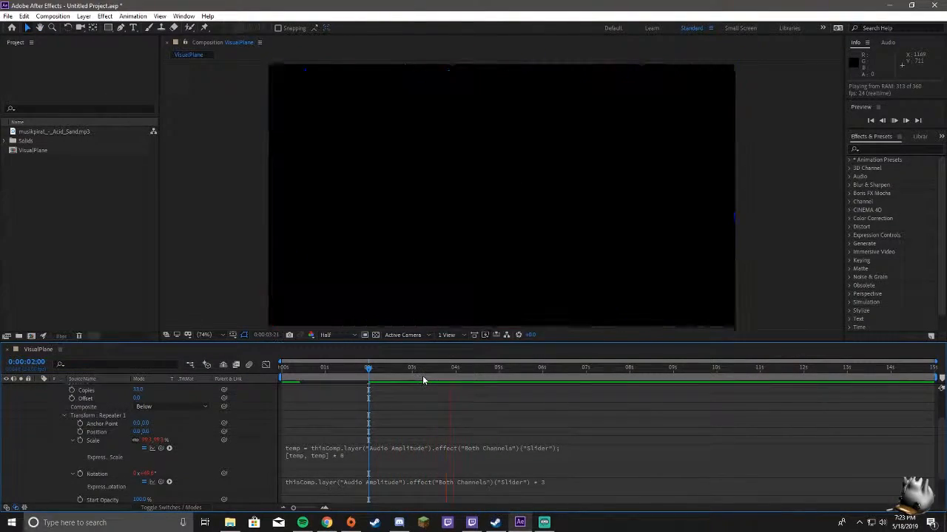
key(space)
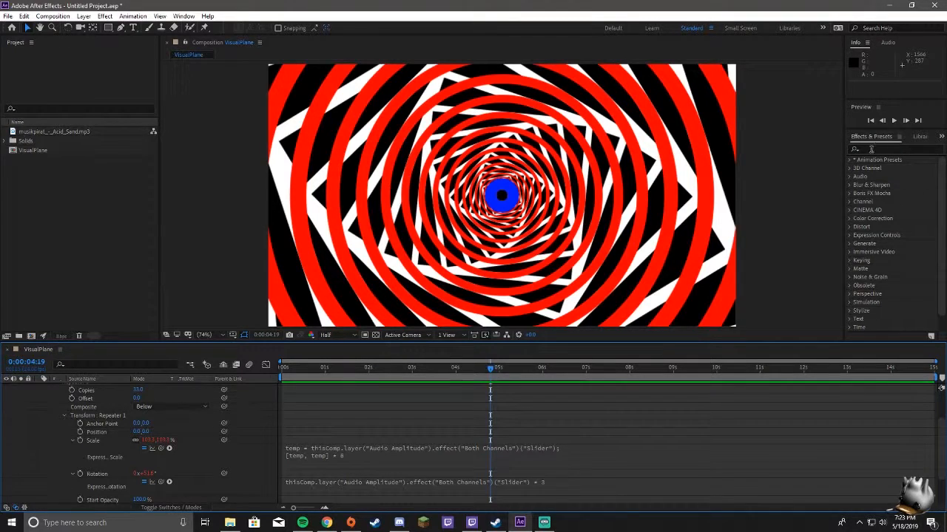
Collapse Shape Layer 3's properties and create a new composition named EFFECT.
scroll(80, 433, up, 3)
click(39, 397)
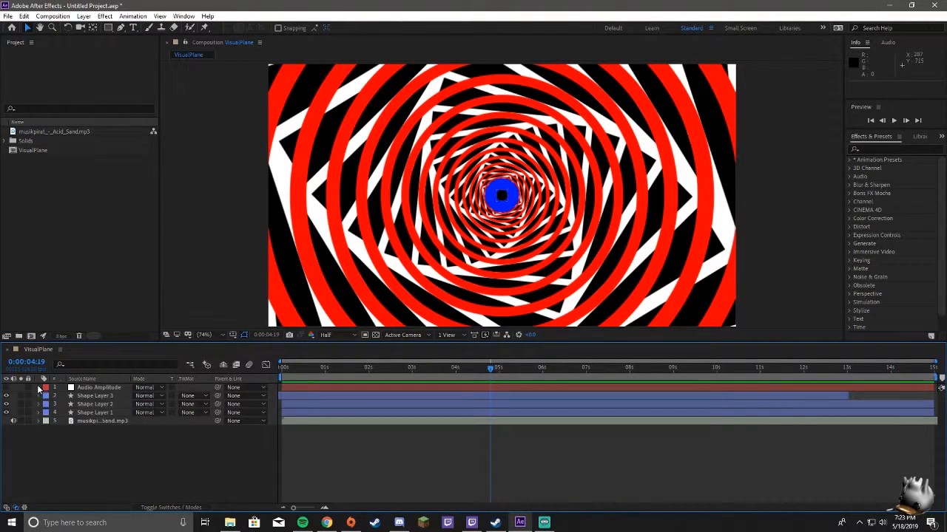
click(64, 184)
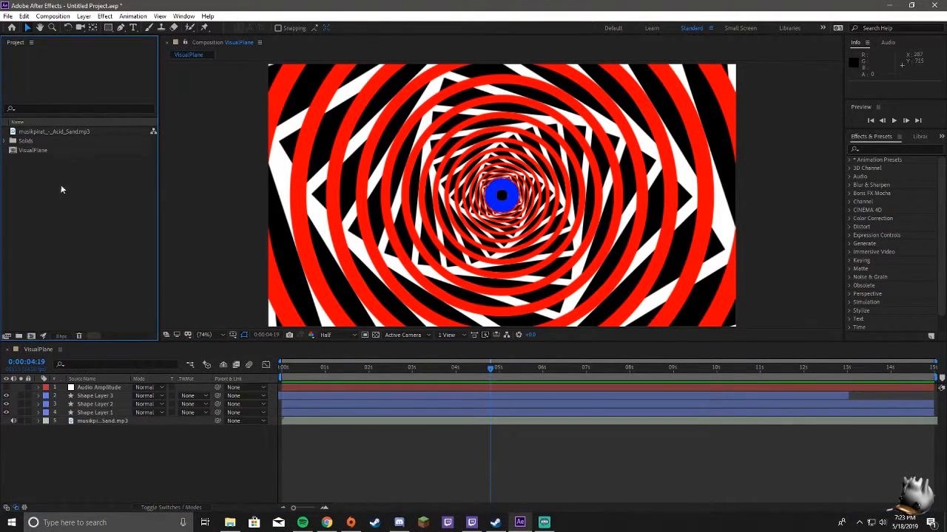
right_click(42, 185)
click(400, 201)
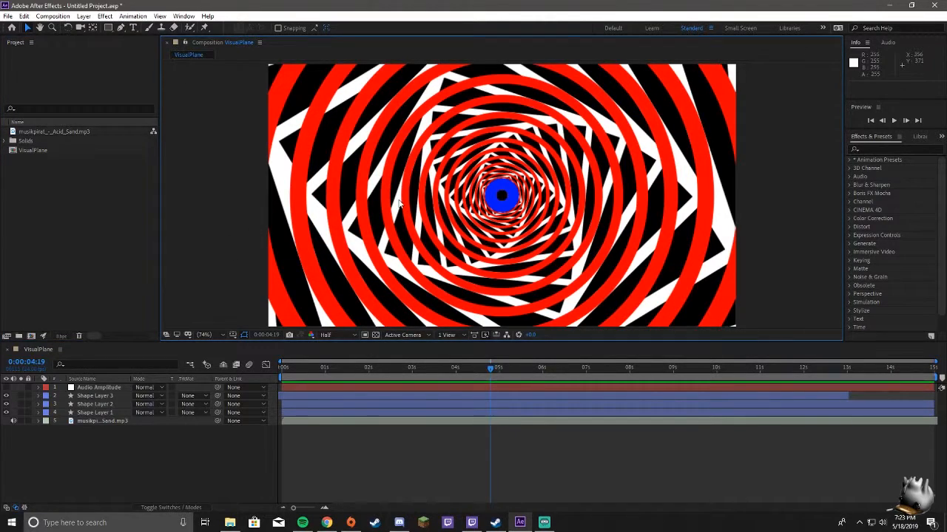
click(44, 170)
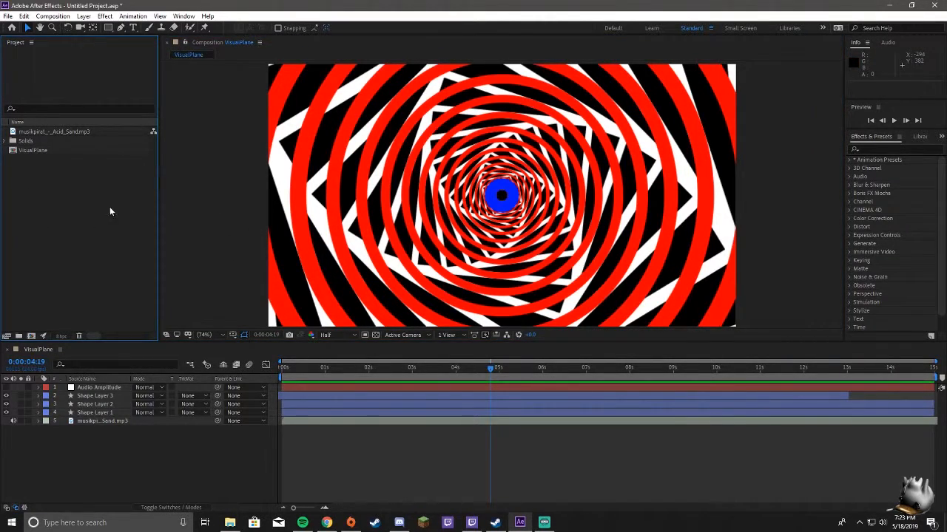
right_click(59, 184)
click(78, 189)
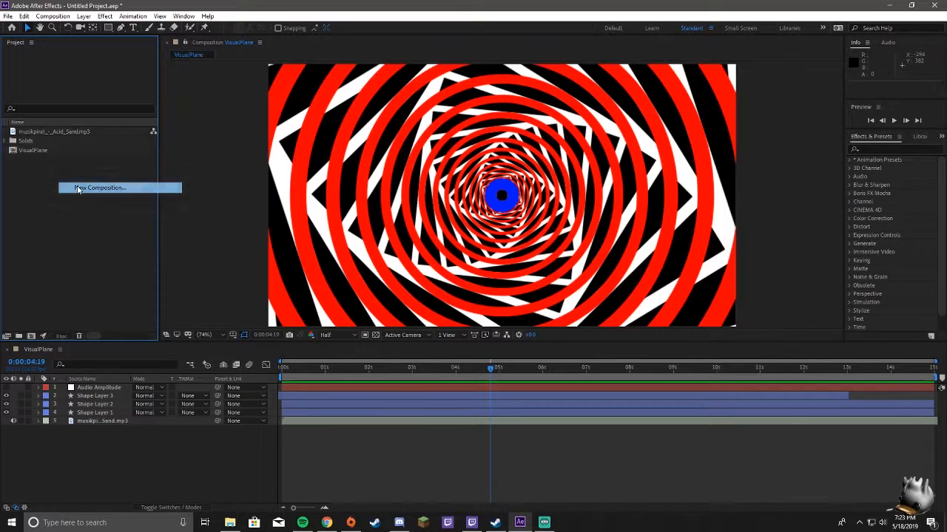
text(FFECT)
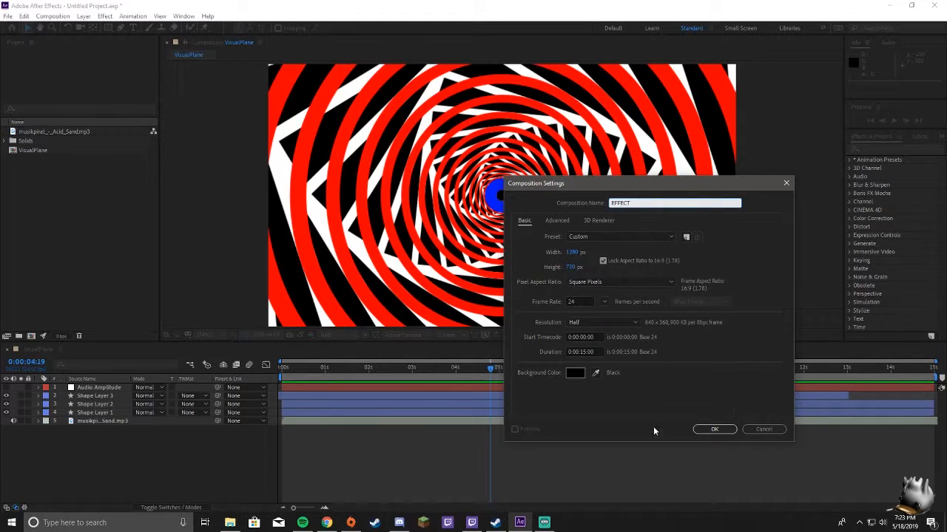
click(713, 429)
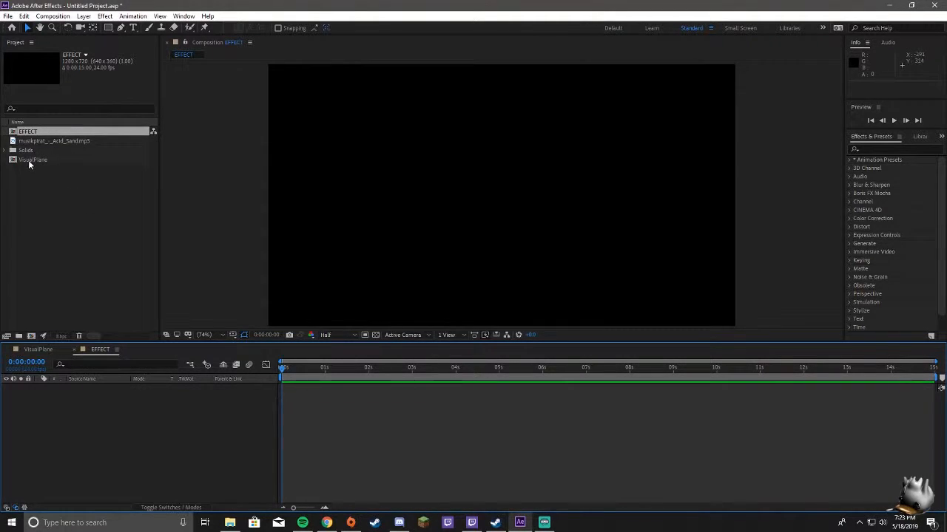
Add the VisualPlane composition as a layer in EFFECT and preview the playback.
drag(28, 160, 124, 423)
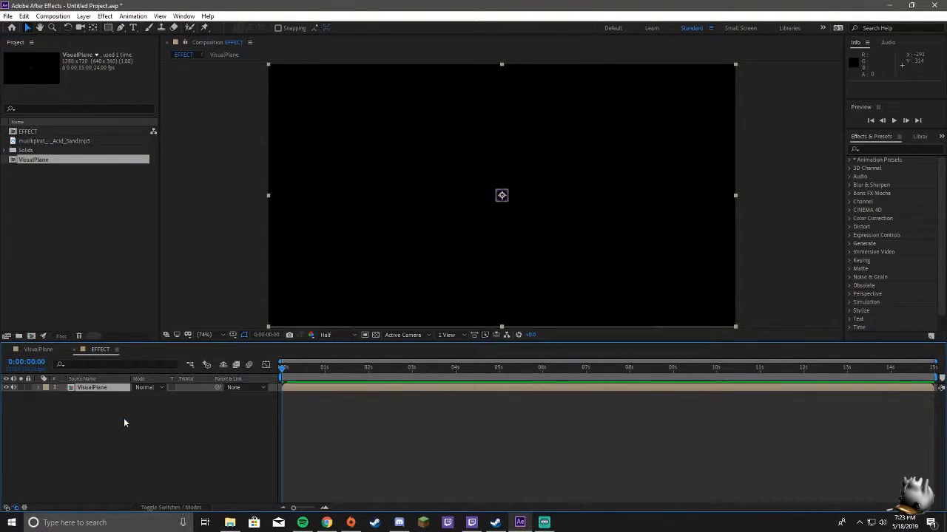
key(space)
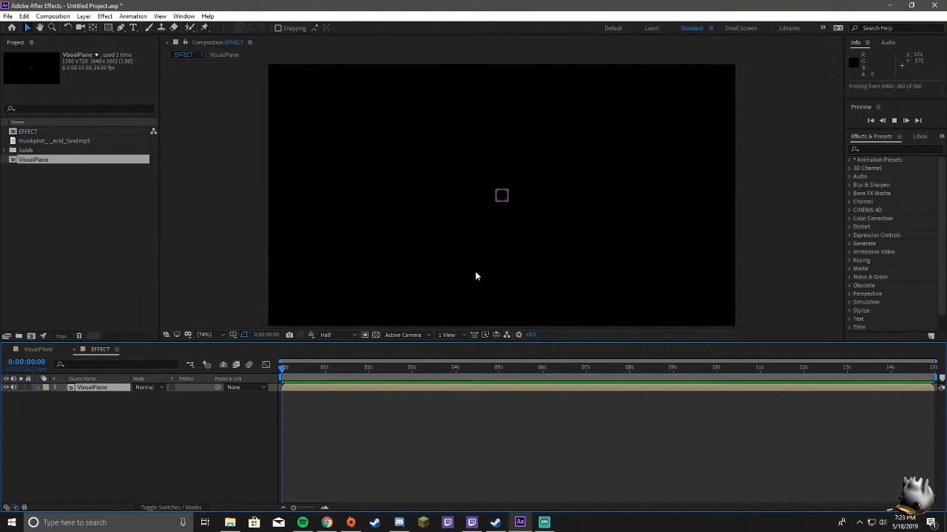
key(space)
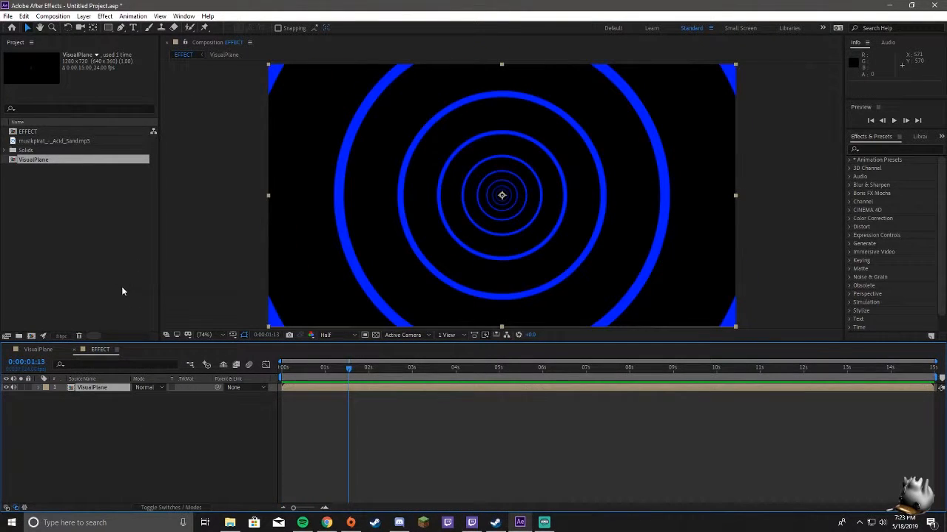
click(39, 388)
click(48, 396)
drag(155, 405, 247, 330)
key(ctrl+z)
click(38, 388)
click(147, 436)
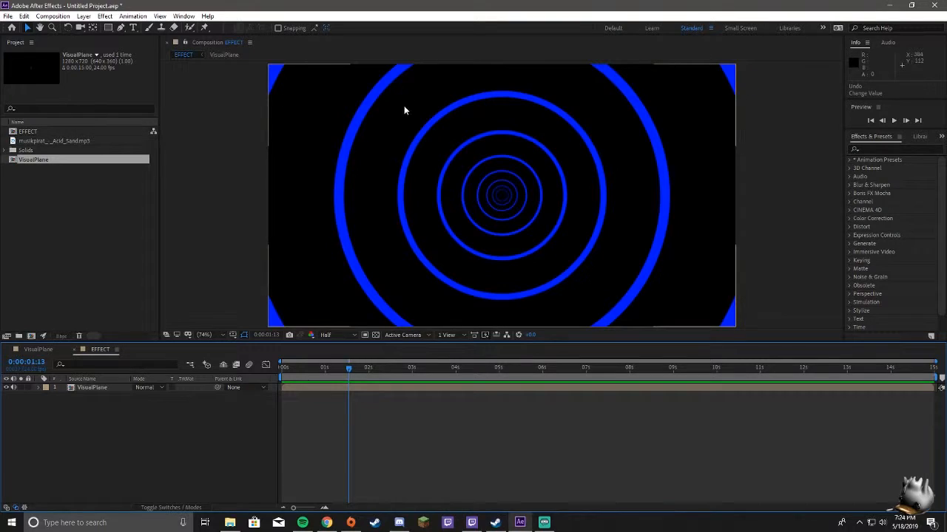
click(104, 16)
click(105, 16)
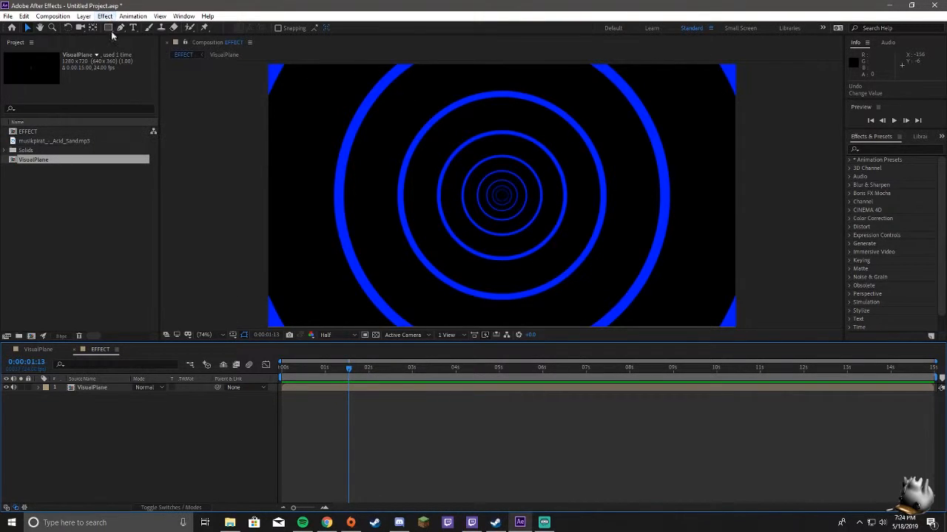
click(83, 390)
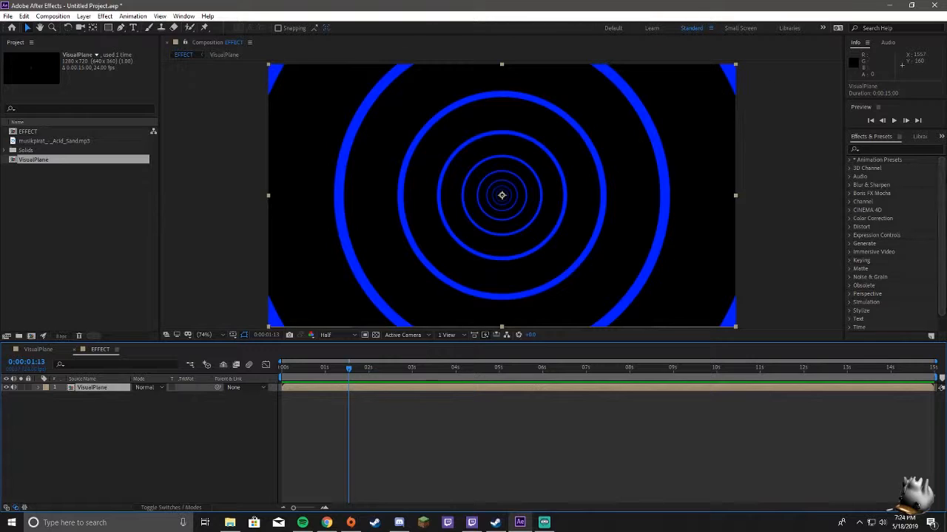
scroll(873, 246, down, 1)
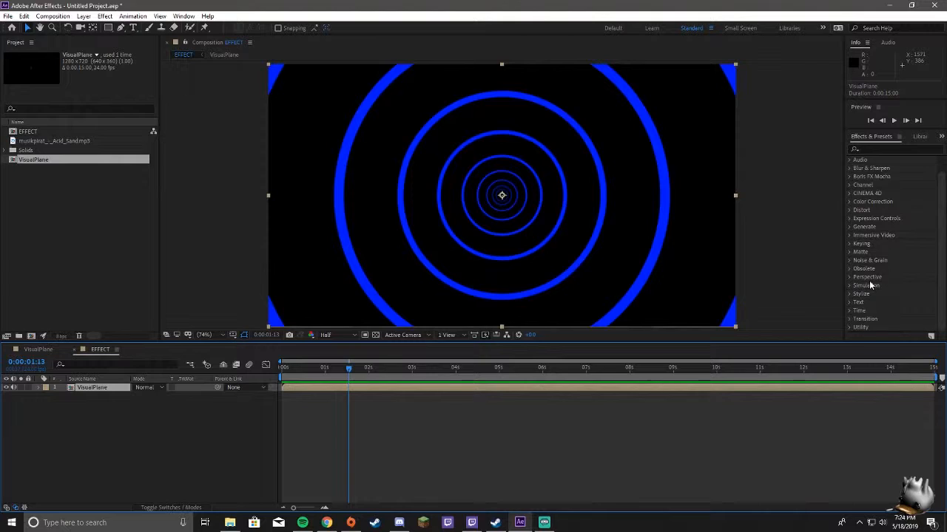
Copy the Audio Amplitude layer from the VisualPlane composition into the EFFECT composition.
double_click(32, 158)
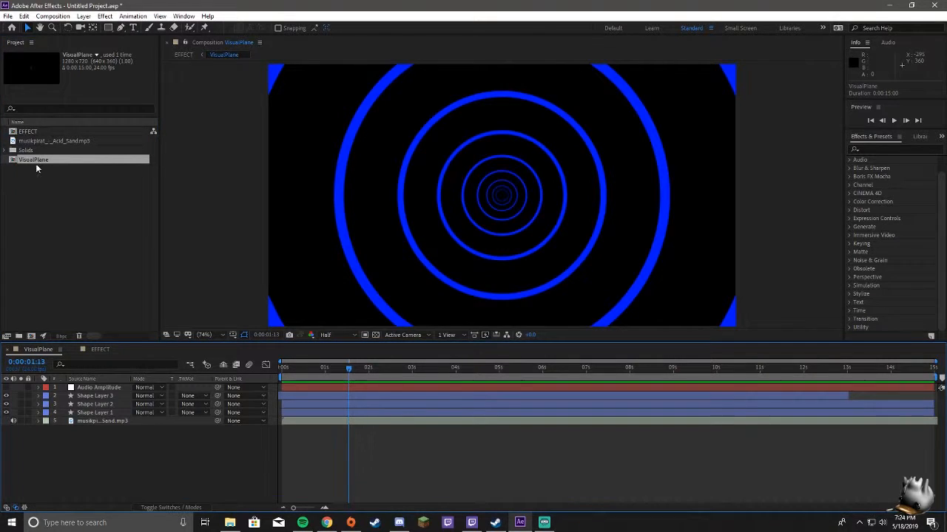
click(102, 388)
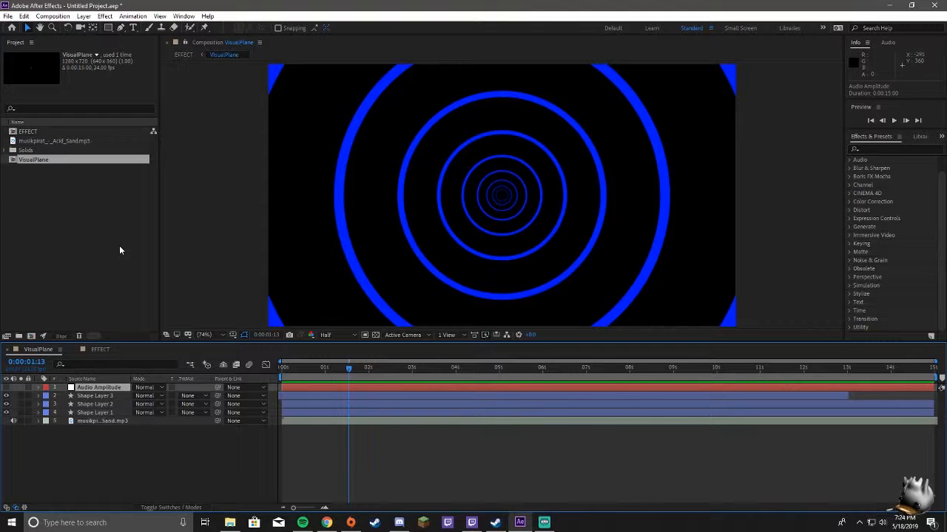
key(ctrl+c)
click(56, 135)
double_click(56, 133)
key(ctrl+v)
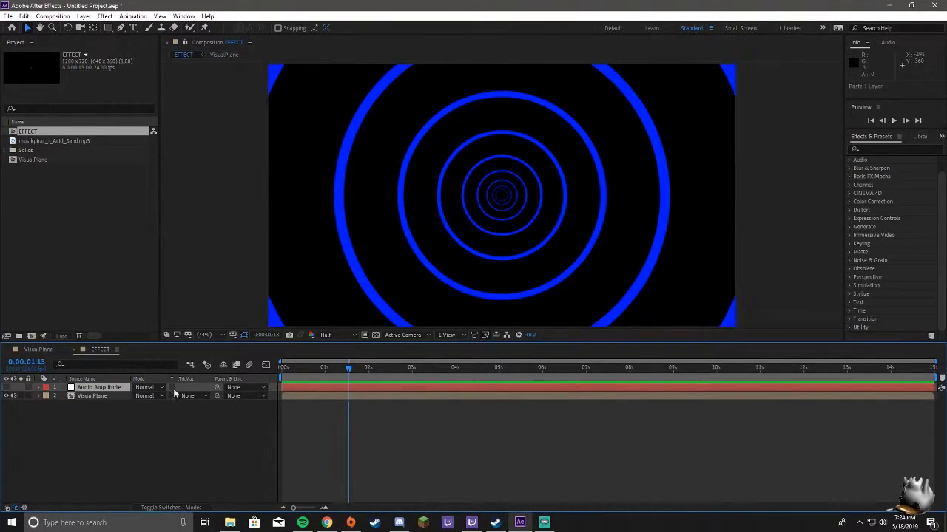
right_click(84, 385)
right_click(83, 387)
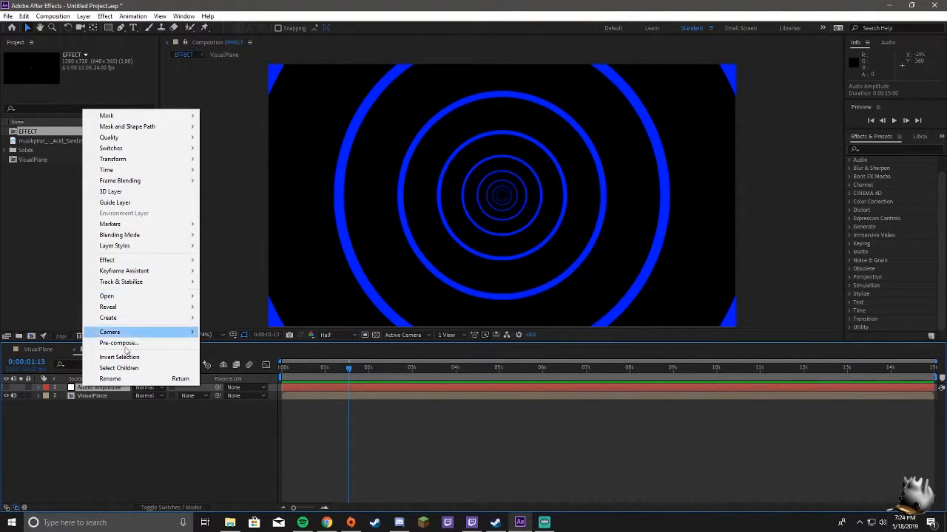
click(97, 443)
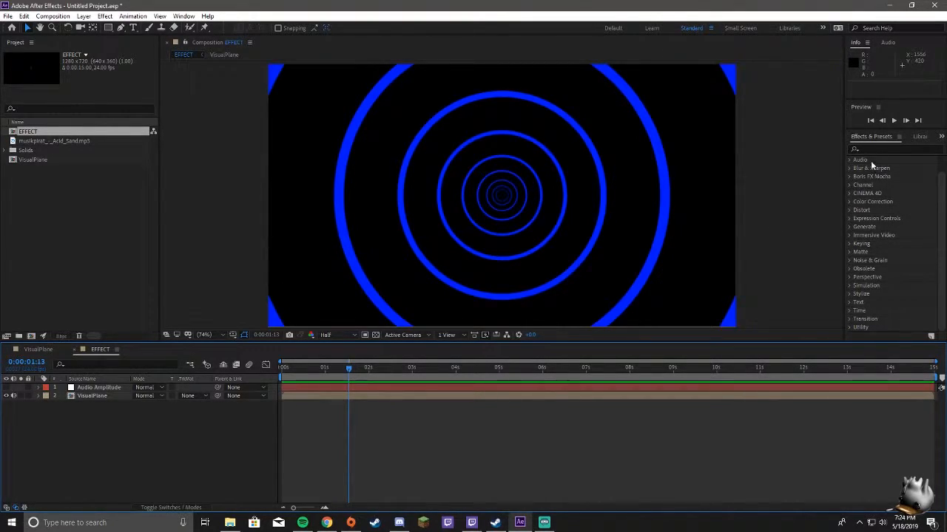
scroll(882, 248, up, 2)
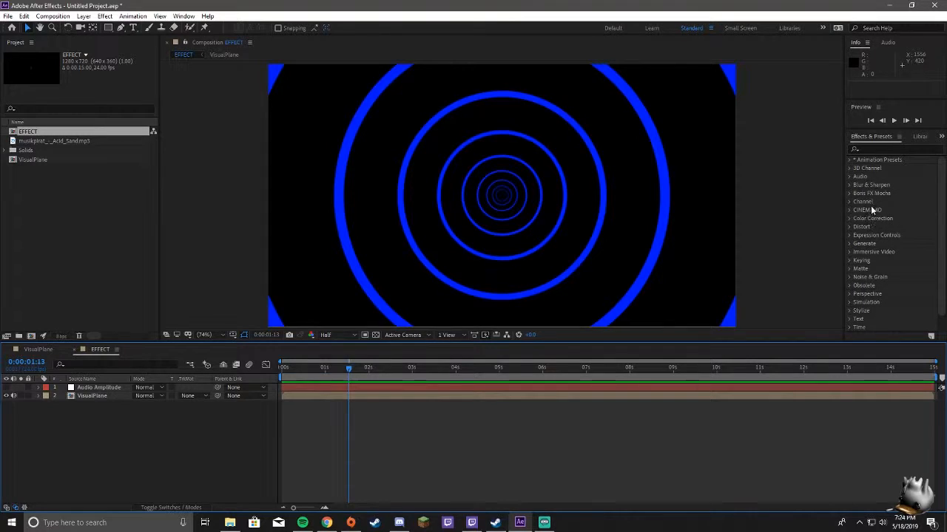
click(849, 185)
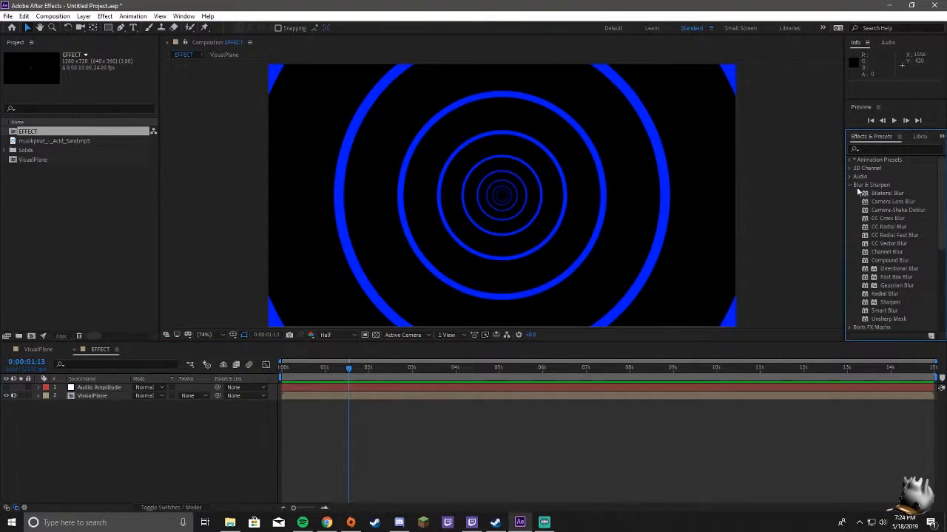
click(849, 185)
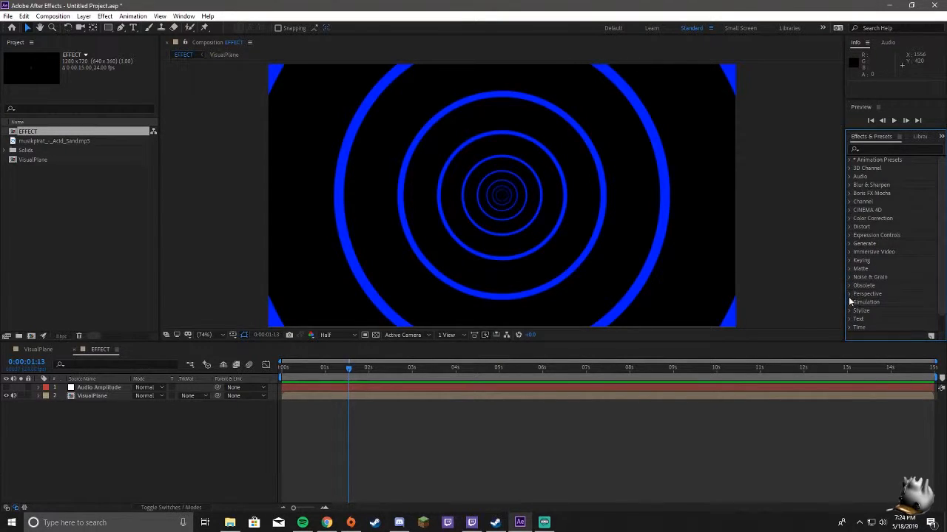
click(849, 227)
click(849, 160)
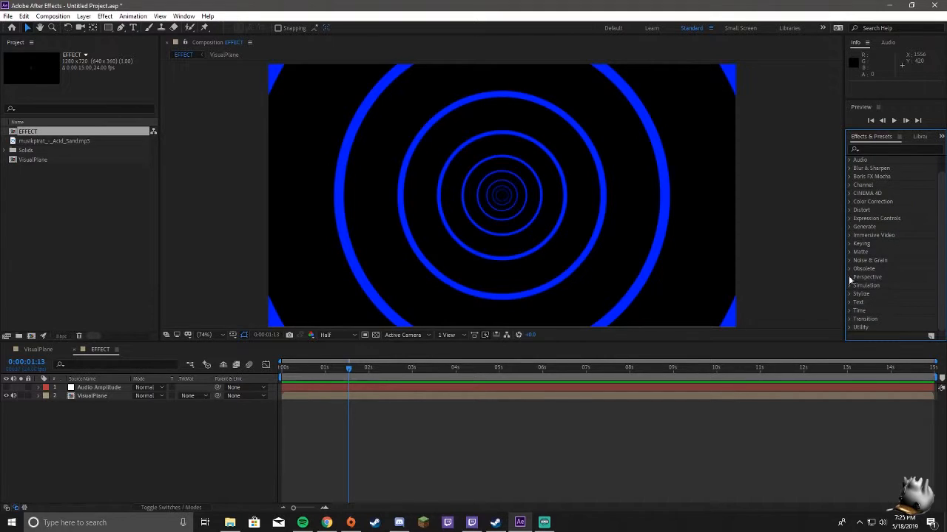
Search the effects for "kal", apply CC Kaleida to the VisualPlane layer in EFFECT, and preview the animation.
click(885, 150)
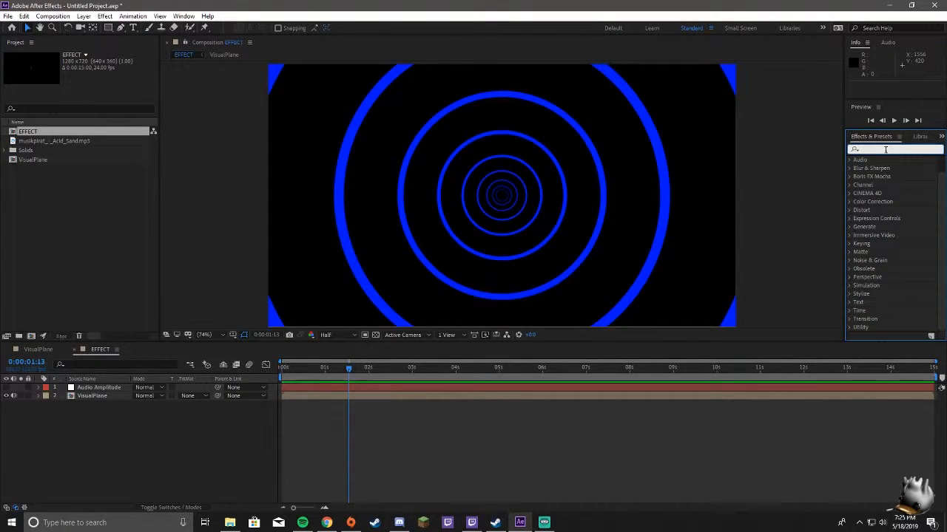
text(kali)
key(BackSpace)
click(884, 202)
drag(886, 205, 95, 395)
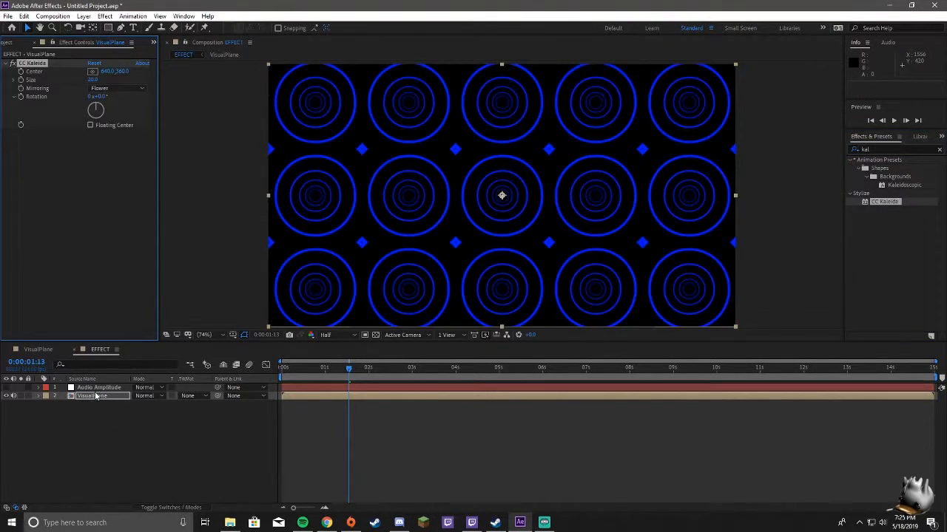
key(space)
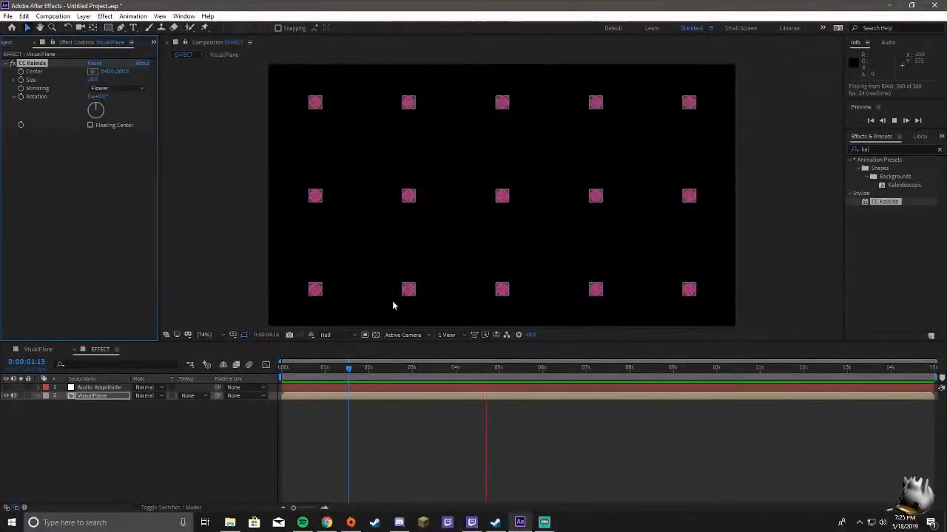
key(space)
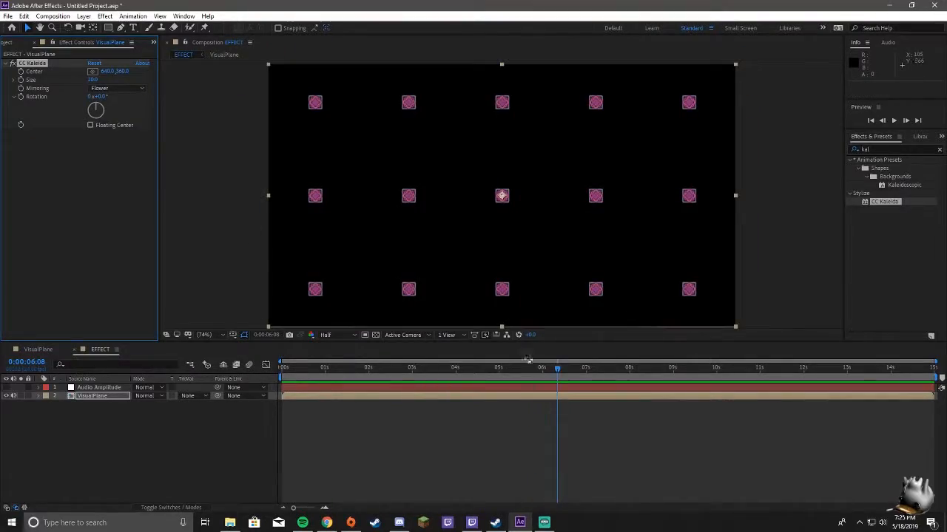
Move the current time to 0:00:03:04 and reveal VisualPlane's CC Kaleida properties and Audio Amplitude's Both Channels slider.
drag(554, 372, 419, 369)
click(39, 396)
click(38, 388)
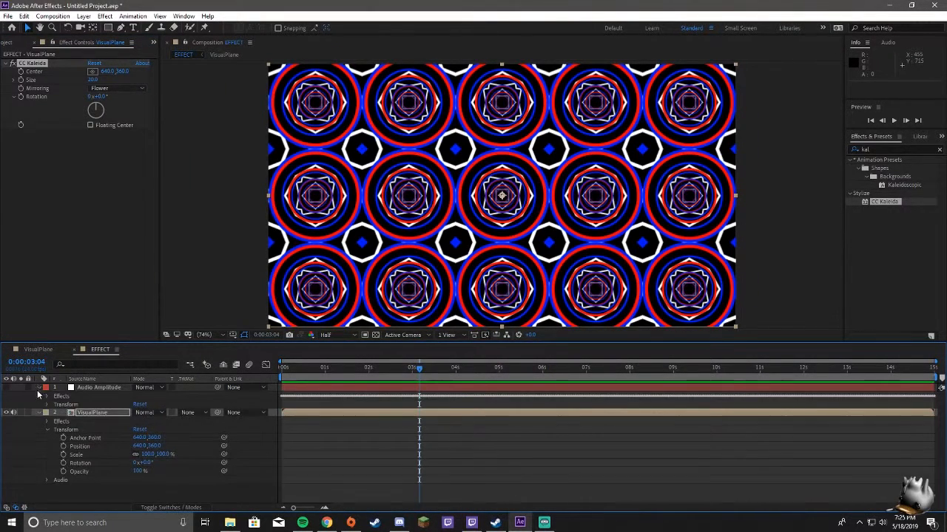
click(47, 430)
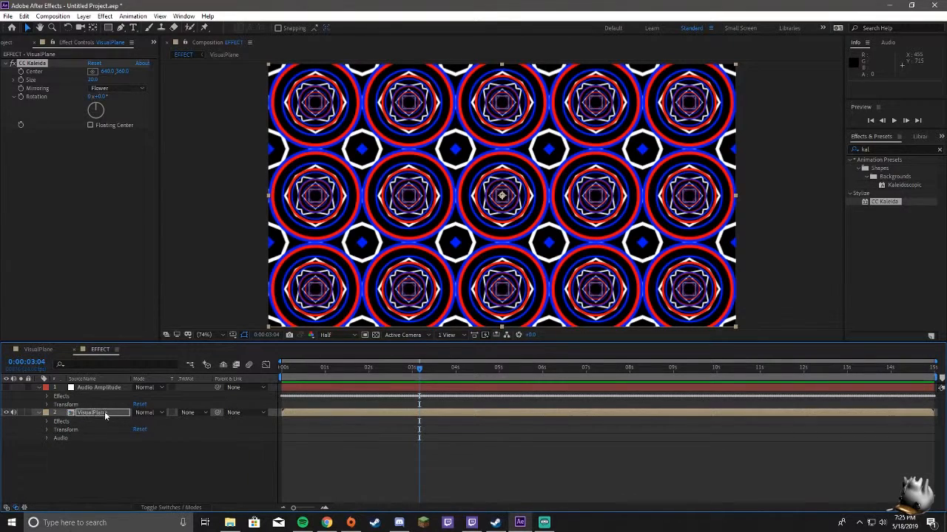
click(47, 421)
click(57, 430)
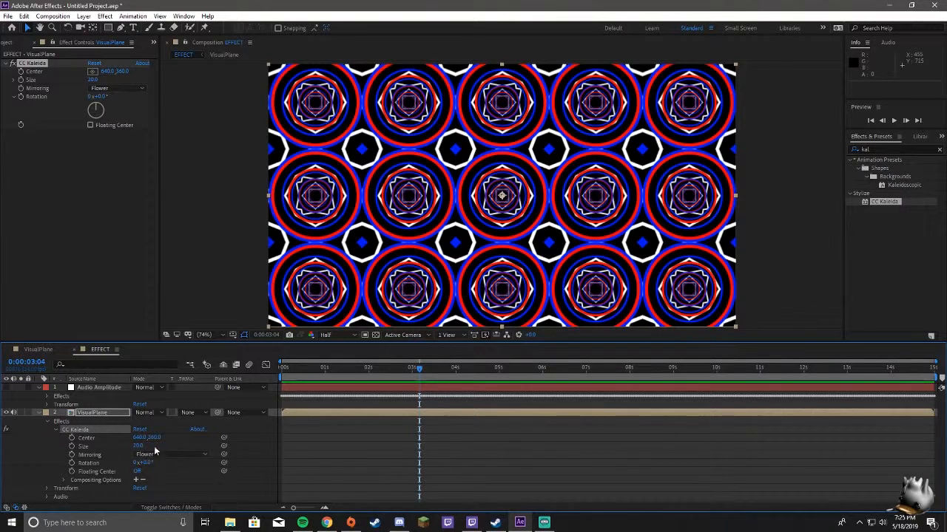
click(47, 397)
click(55, 421)
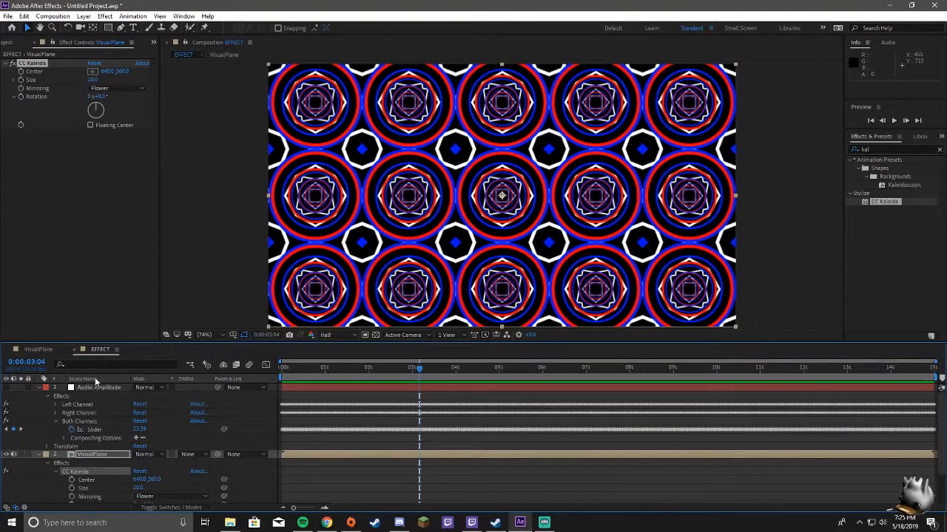
Add an expression to CC Kaleida's Size that links it to Audio Amplitude's Both Channels slider.
scroll(121, 425, down, 2)
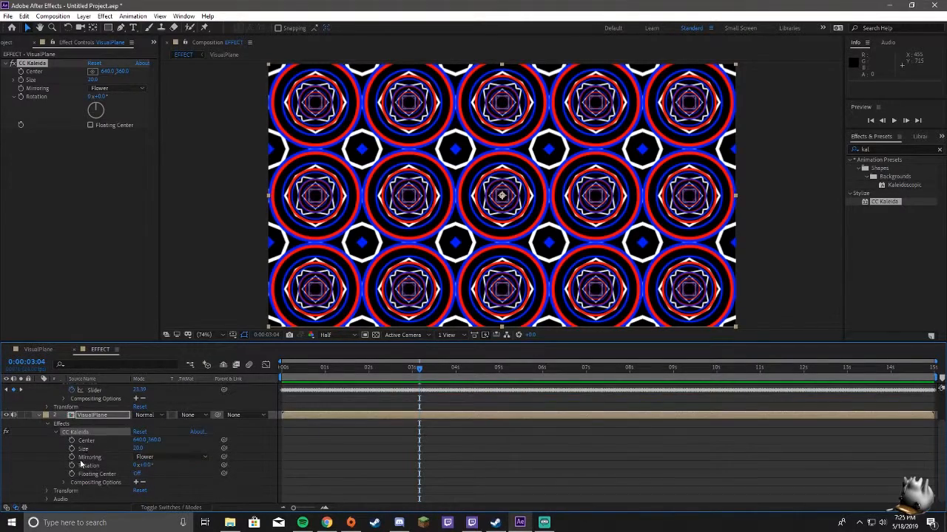
drag(138, 449, 145, 450)
key(ctrl+z)
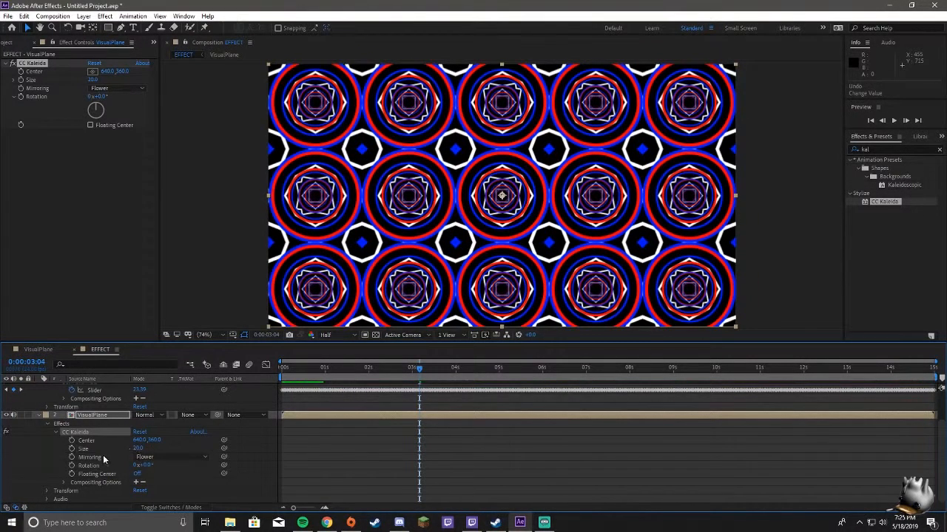
alt+click(72, 449)
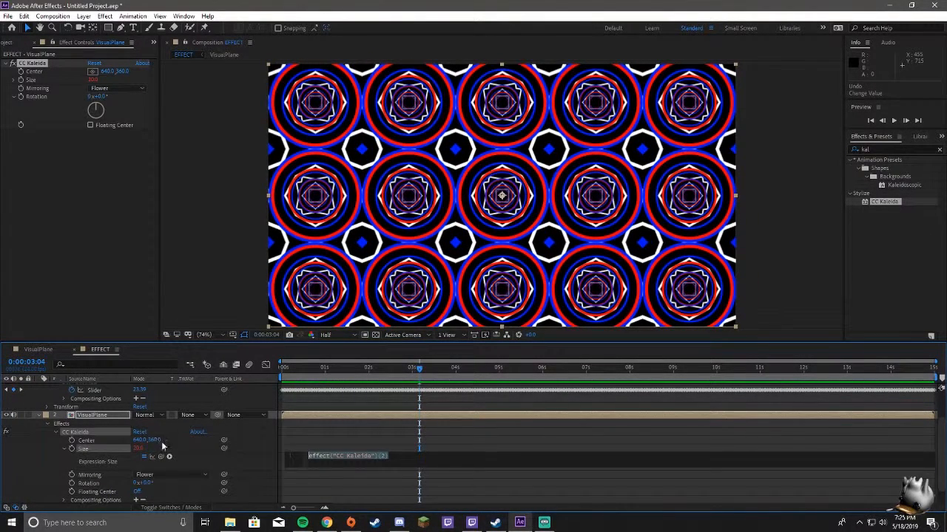
drag(154, 455, 97, 403)
click(458, 442)
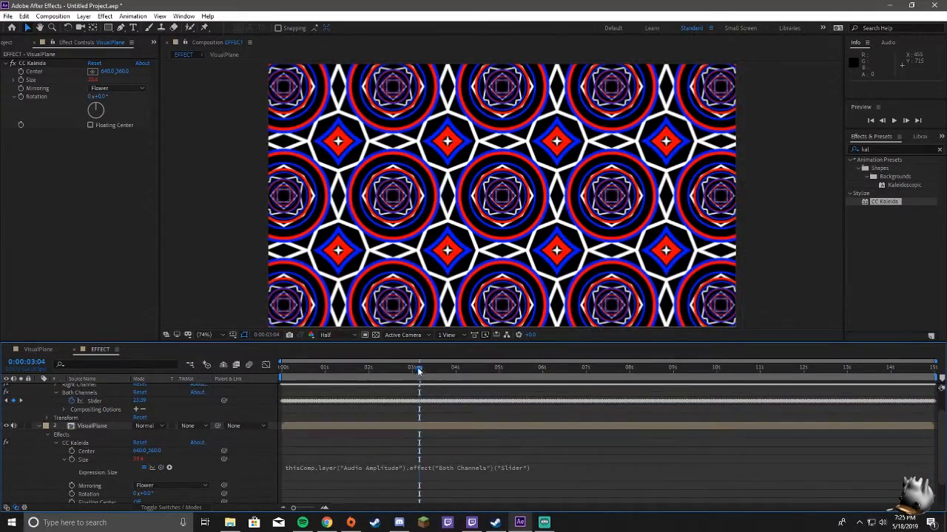
Preview the EFFECT composition from the start to check the audio-driven CC Kaleida Size.
drag(420, 369, 256, 361)
key(space)
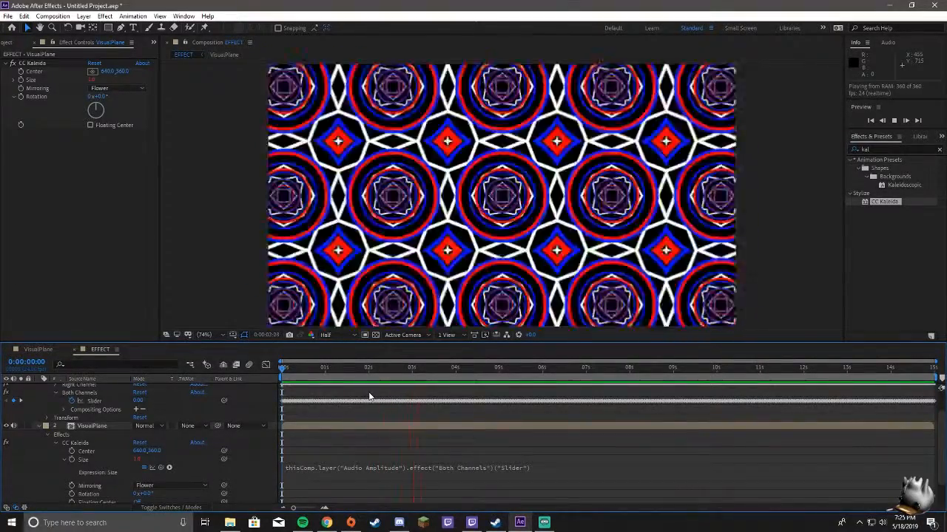
key(space)
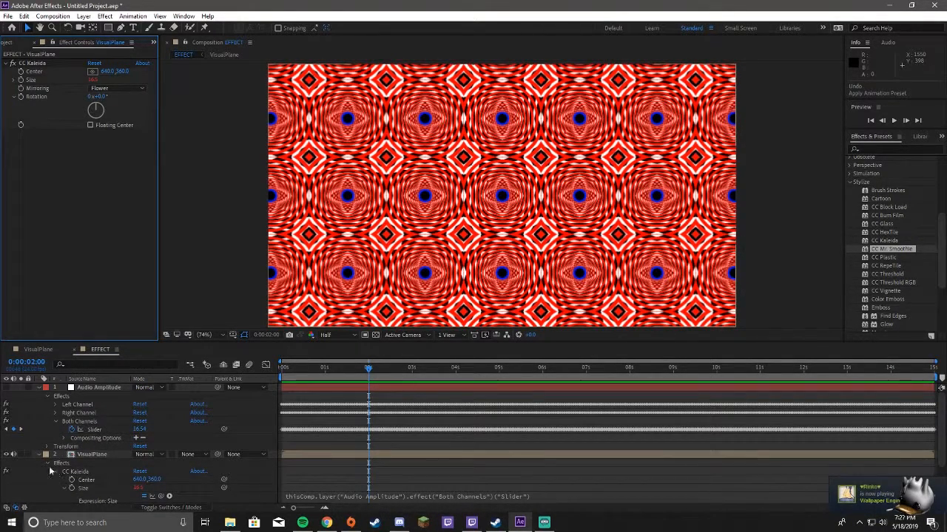
Disable CC Kaleida on VisualPlane, apply CC Mr. Smoothie to the layer, and raise its Smoothness to about 23.
click(6, 472)
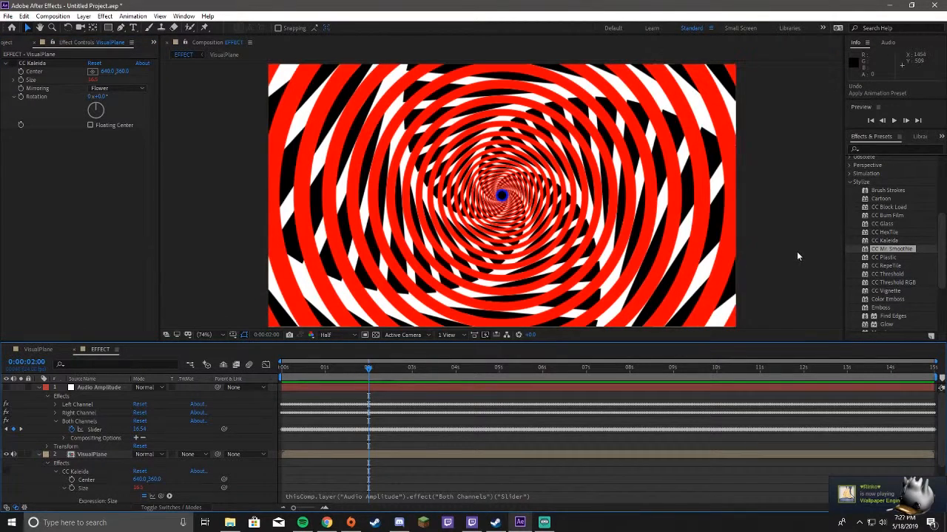
drag(902, 250, 92, 456)
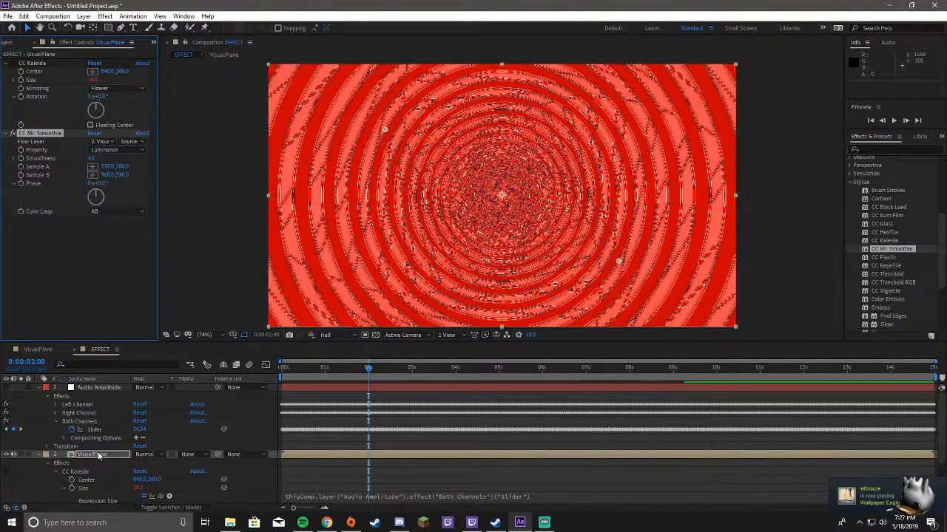
drag(90, 163, 111, 162)
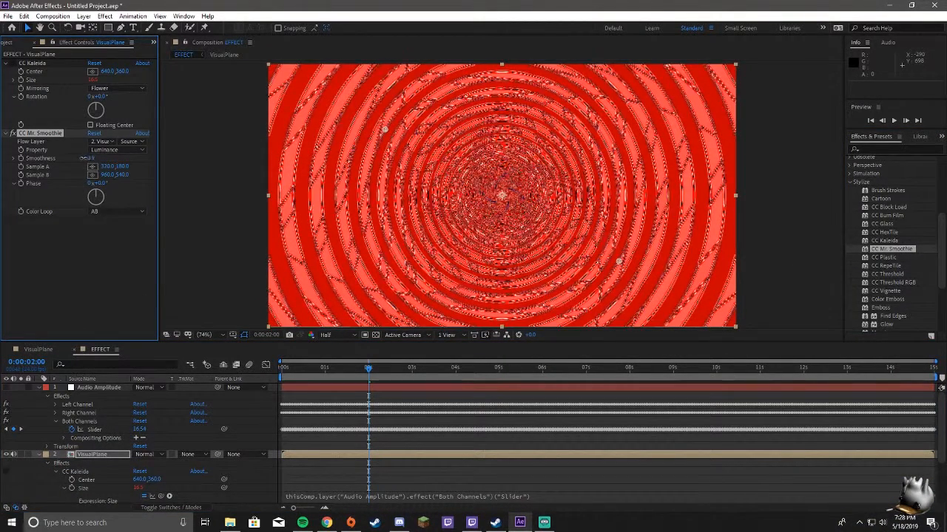
drag(267, 162, 196, 164)
Preview the CC Mr. Smoothie result in EFFECT from around 0:00:02:00.
key(space)
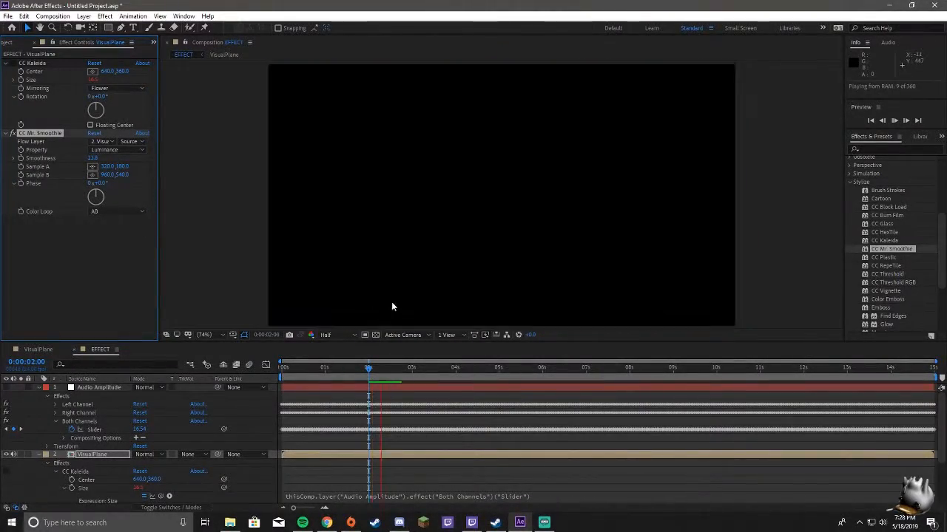
key(space)
drag(452, 372, 384, 373)
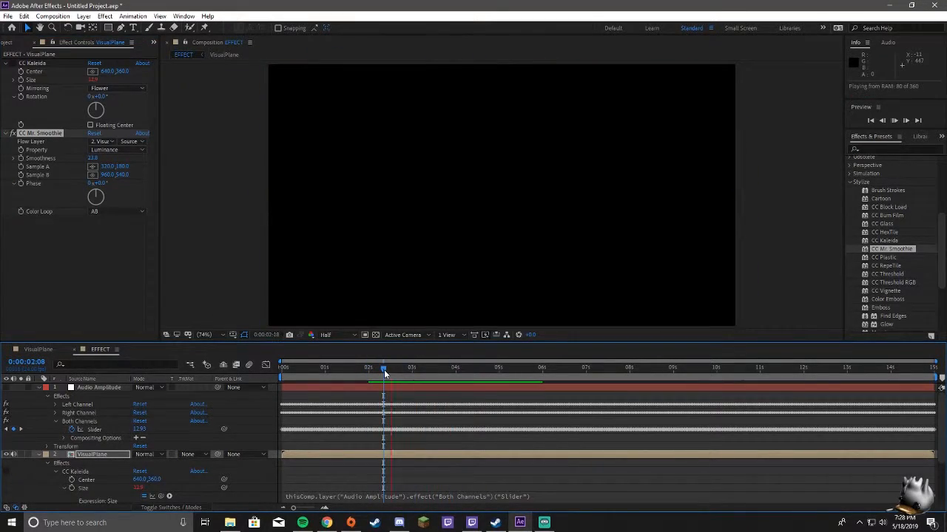
key(space)
key(space)
Lower the viewer resolution to Quarter and preview EFFECT again from several points near the beginning.
click(329, 335)
click(339, 392)
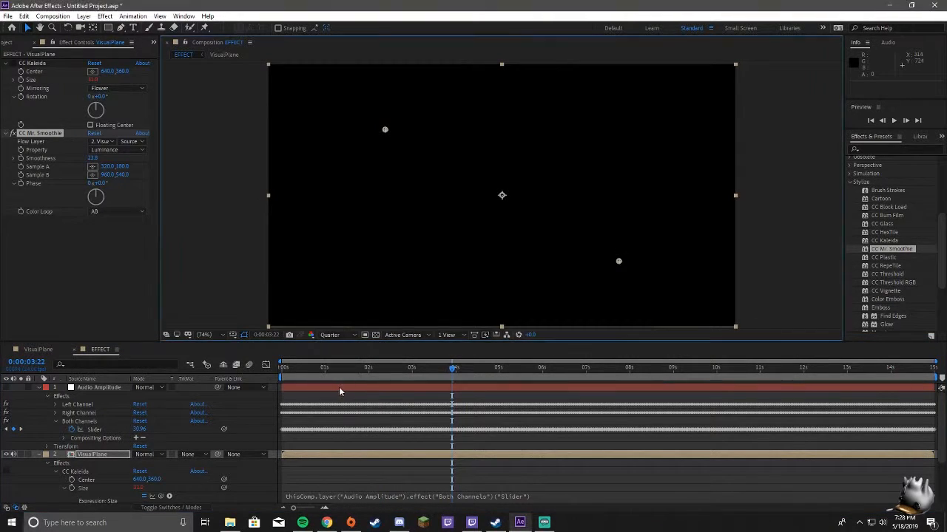
key(space)
key(space)
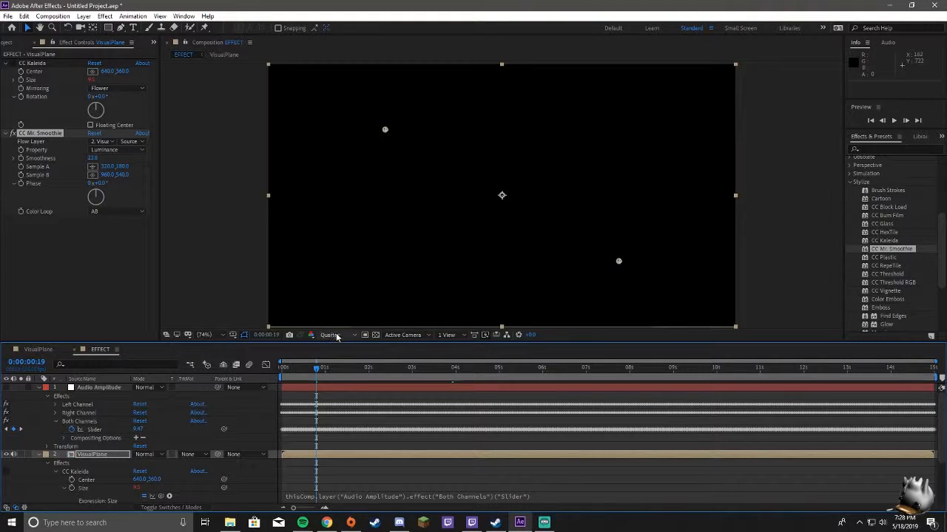
key(space)
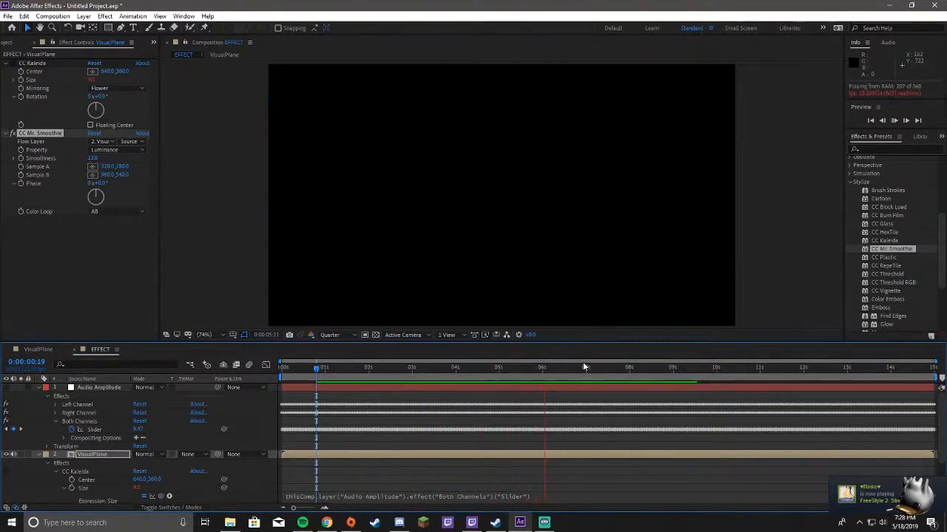
drag(601, 375, 369, 368)
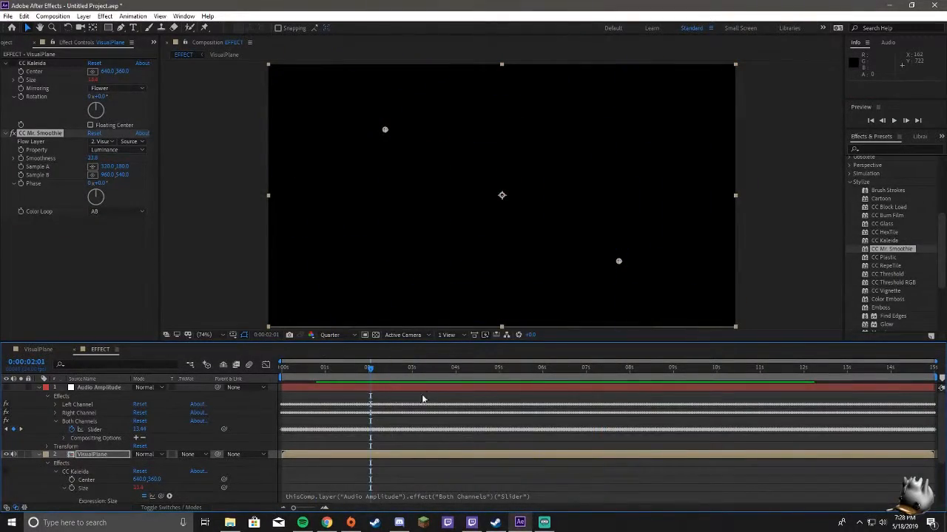
key(space)
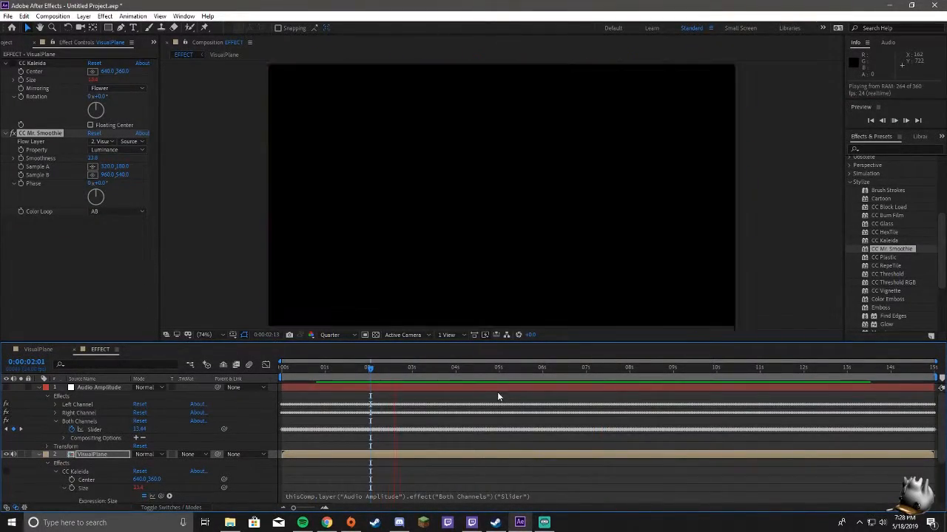
Move the current time to 0:00:04:23 and set the viewer resolution to Full.
drag(452, 368, 497, 369)
click(333, 336)
click(332, 358)
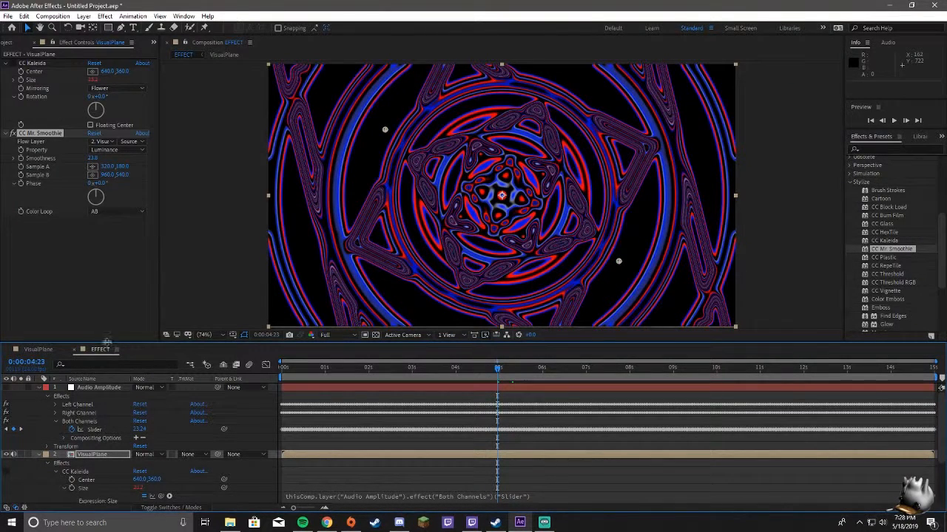
In the VisualPlane composition, duplicate the white rectangle layer, Shape Layer 1.
click(38, 349)
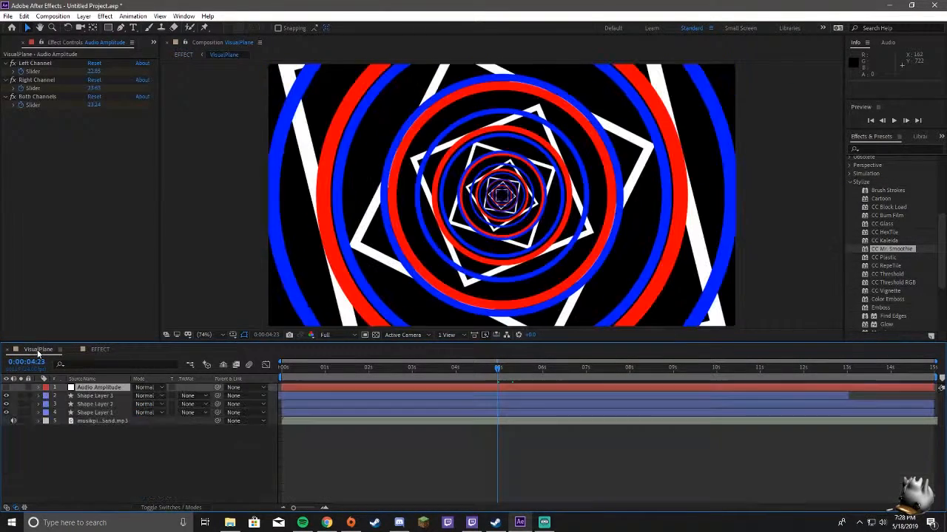
click(38, 396)
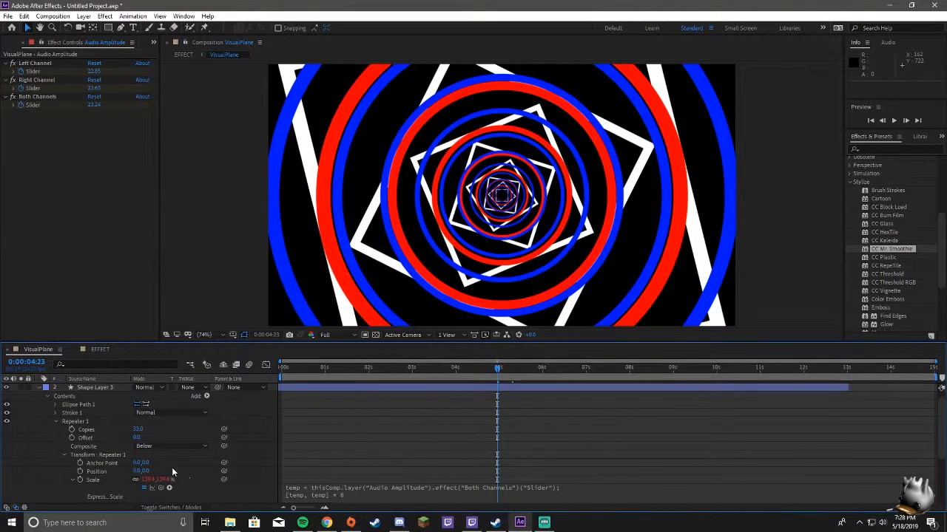
scroll(374, 492, down, 2)
scroll(195, 444, up, 3)
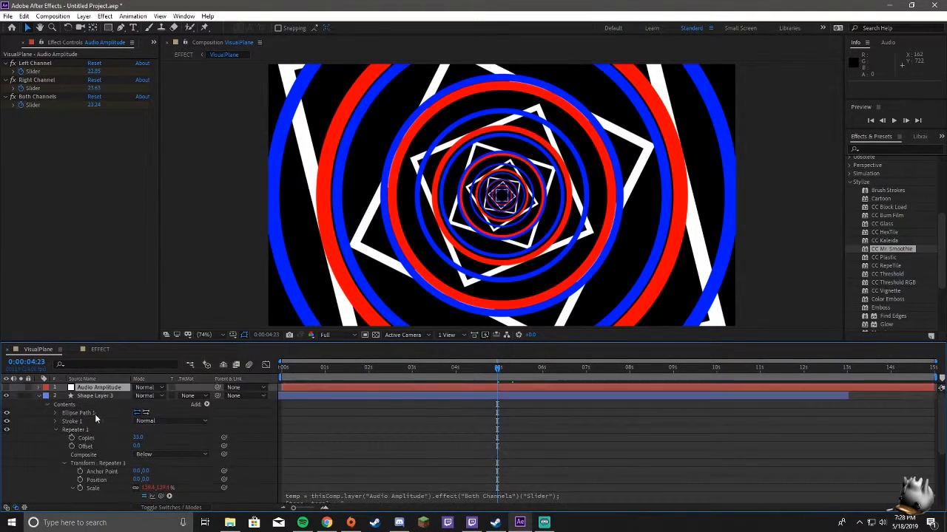
click(96, 397)
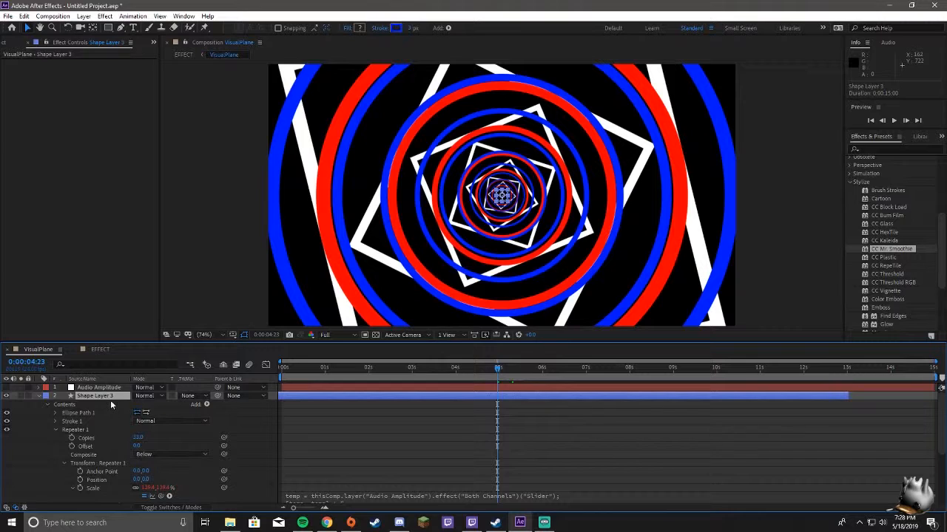
scroll(133, 447, down, 3)
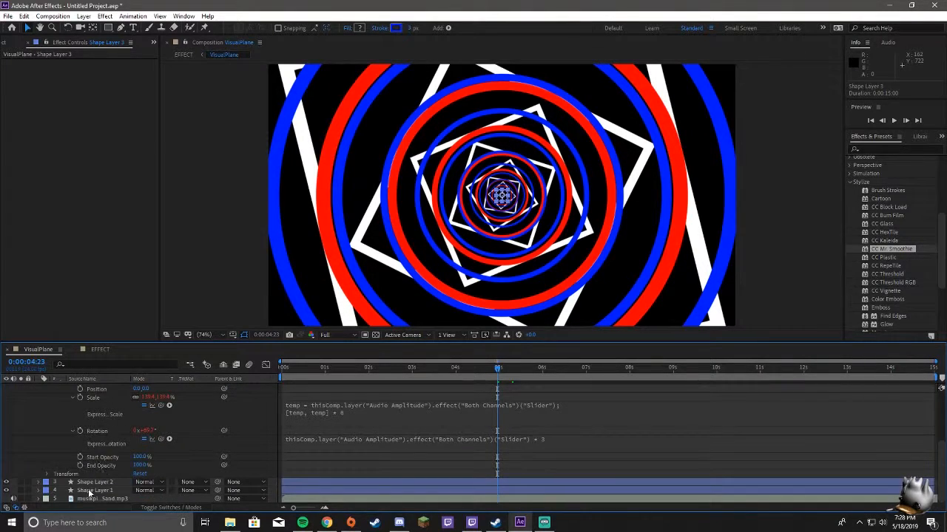
key(ctrl+v)
scroll(119, 485, down, 1)
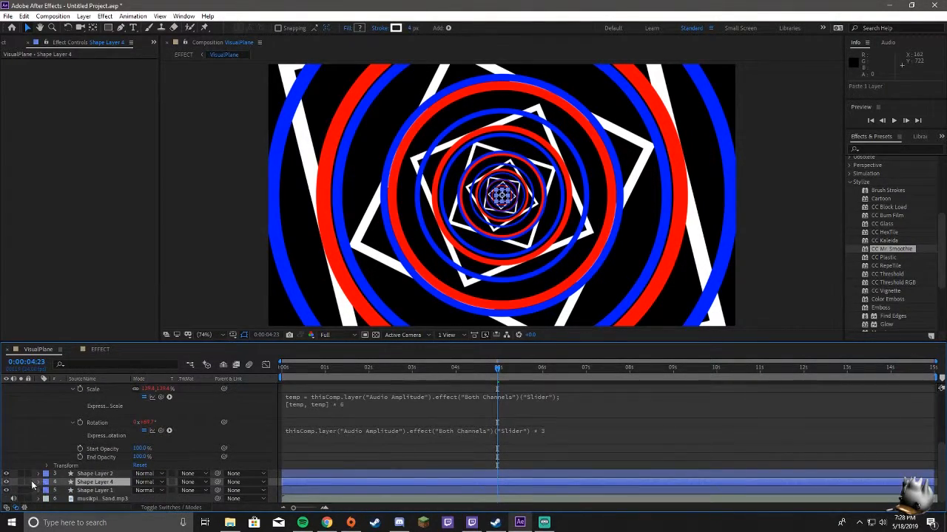
Set the Stroke Width of the duplicated rectangle, Shape Layer 4, to 31.
click(38, 482)
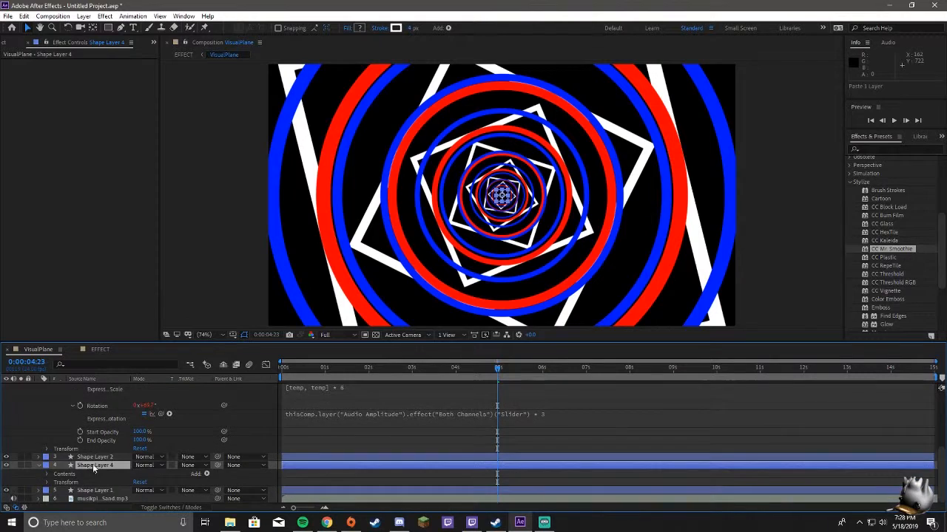
click(47, 475)
click(56, 466)
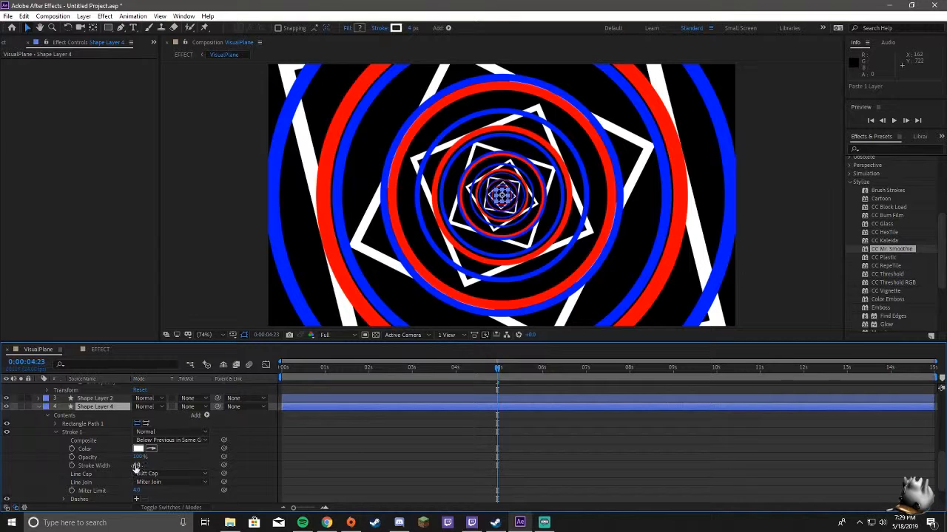
drag(137, 466, 148, 462)
scroll(203, 463, down, 3)
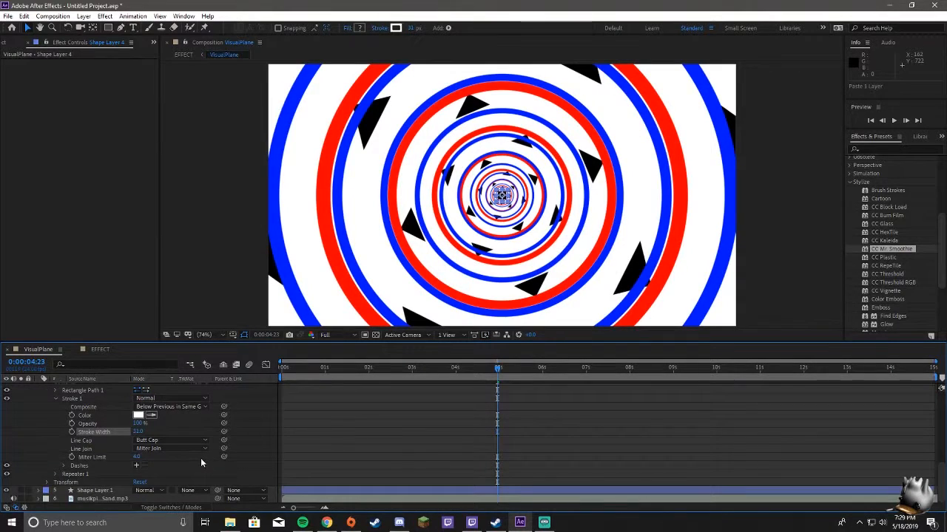
Change the multiplier in Shape Layer 4's Repeater Scale expression so it ends in [temp, temp] * 5.
click(60, 477)
click(56, 475)
scroll(63, 466, down, 2)
click(63, 474)
scroll(111, 458, down, 2)
click(95, 450)
click(72, 450)
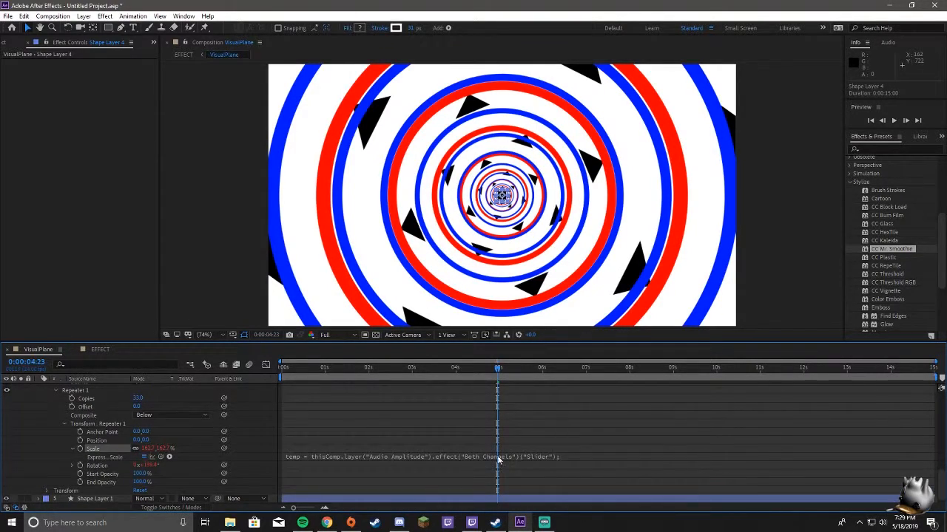
click(577, 460)
click(577, 460)
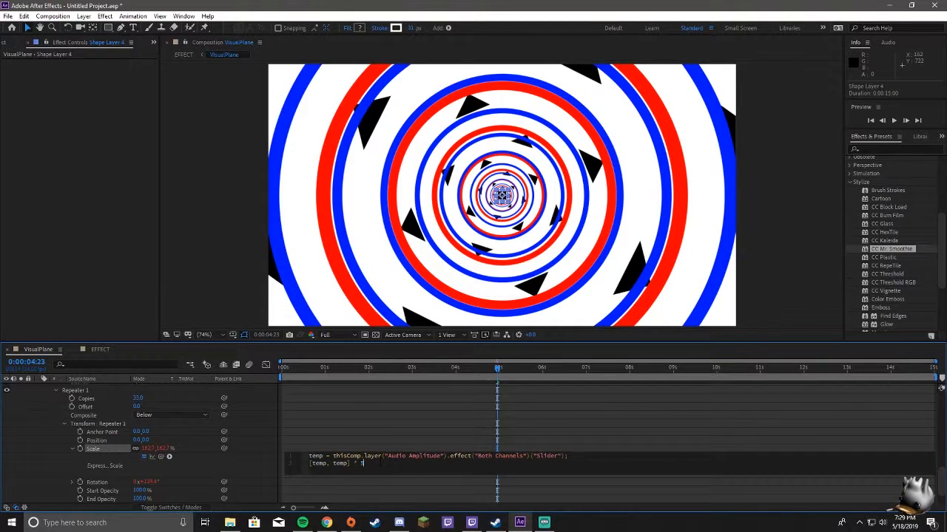
click(417, 420)
Preview VisualPlane, preview the EFFECT composition, and move its current time to 0:00:02:02.
key(space)
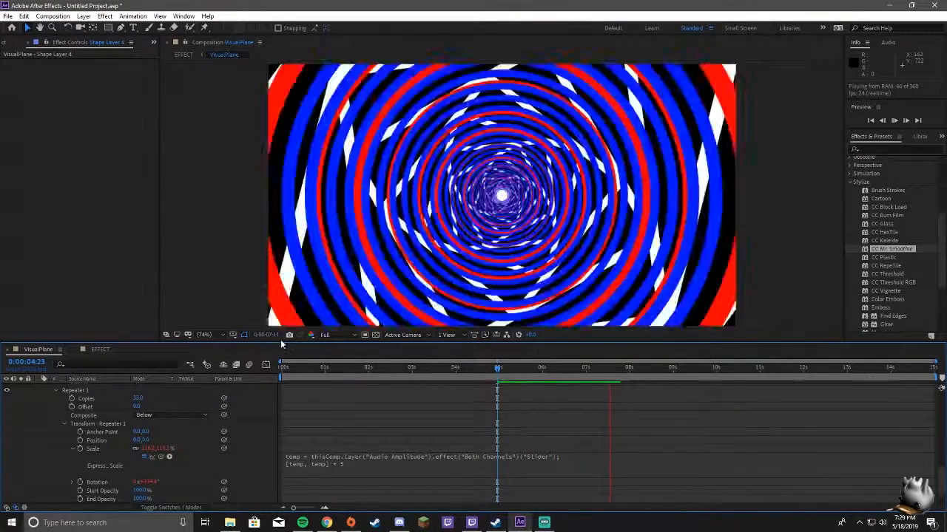
key(space)
scroll(174, 426, up, 5)
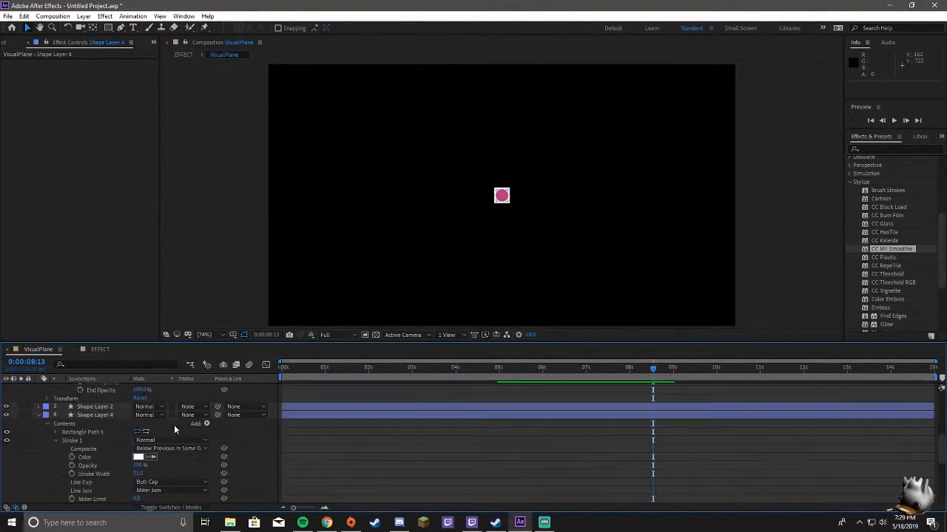
click(98, 349)
key(space)
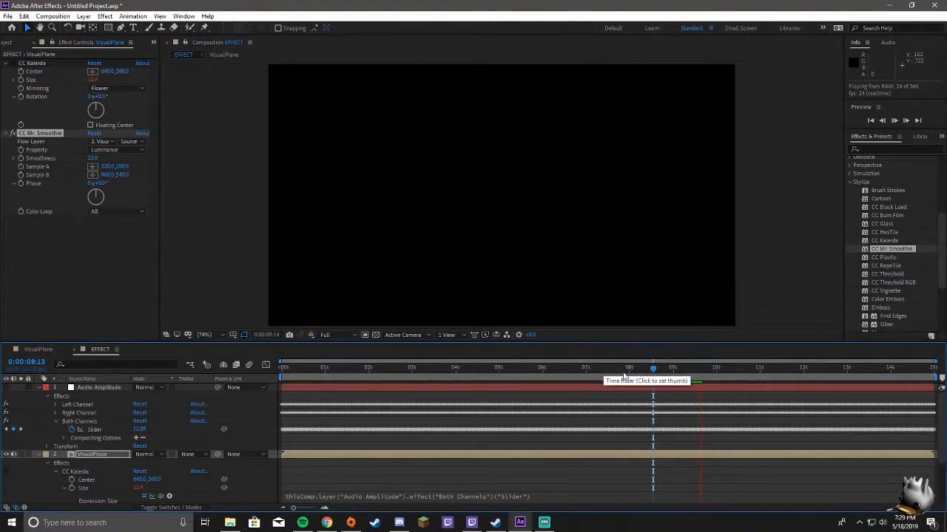
drag(396, 378, 372, 378)
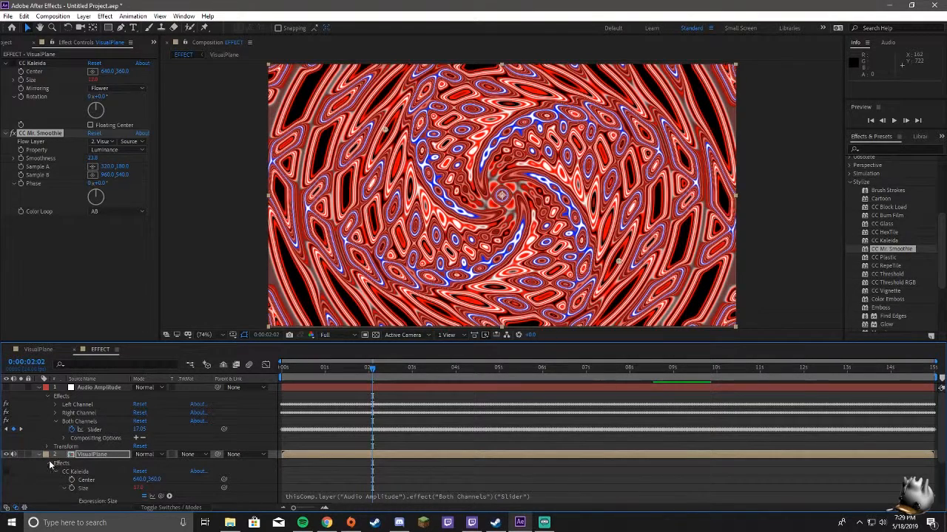
Disable CC Mr. Smoothie on the VisualPlane layer and preview the plain animation.
scroll(37, 471, down, 3)
click(6, 482)
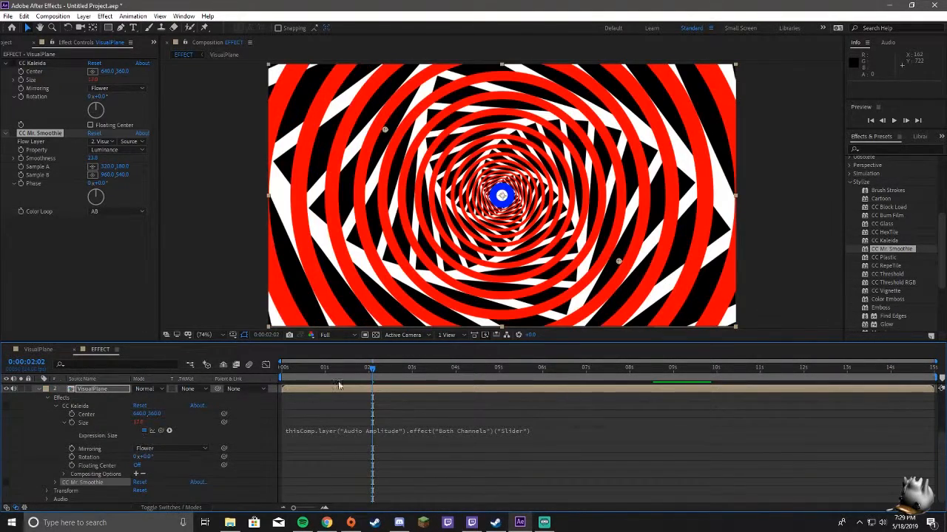
key(space)
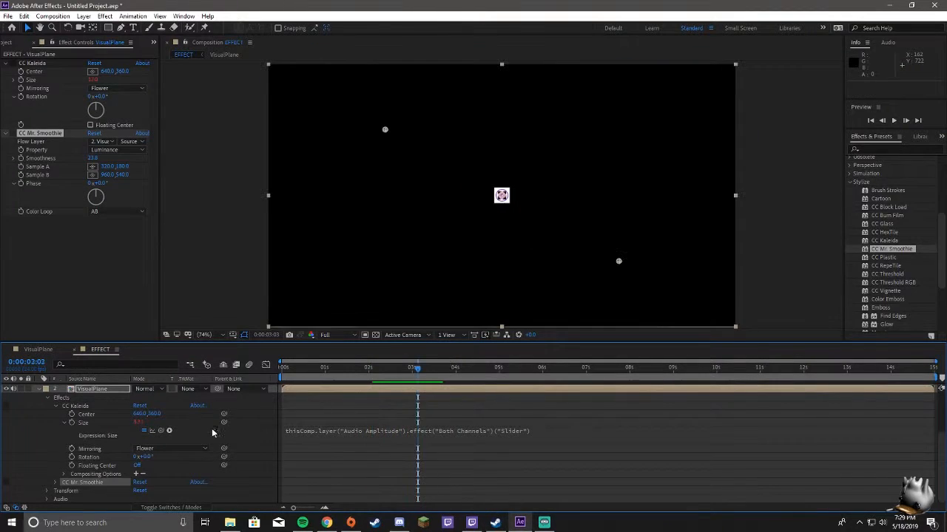
Collapse both layers' properties in EFFECT and enable motion blur for the composition.
scroll(210, 408, up, 1)
scroll(209, 406, up, 2)
click(39, 454)
click(40, 388)
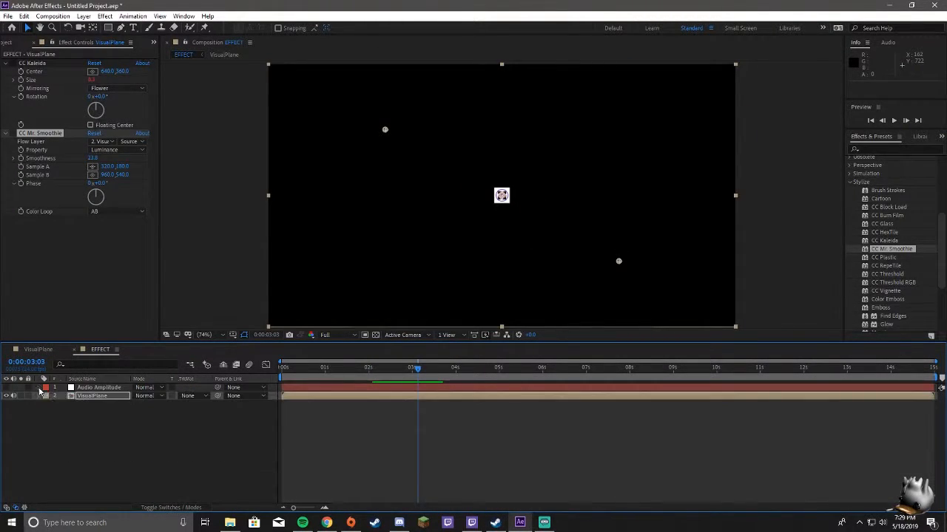
click(250, 366)
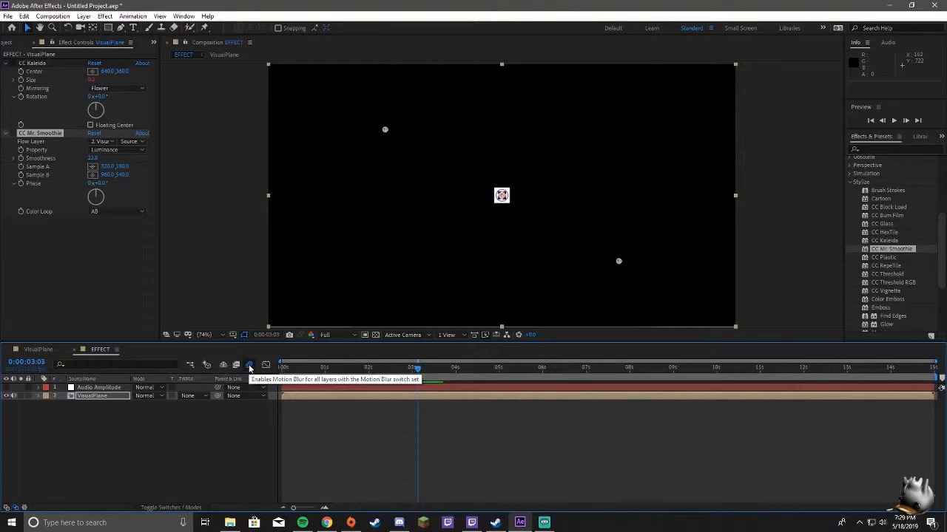
Check the VisualPlane layer's effect properties in EFFECT, and collapse the expanded shape layer properties in the VisualPlane composition.
click(38, 396)
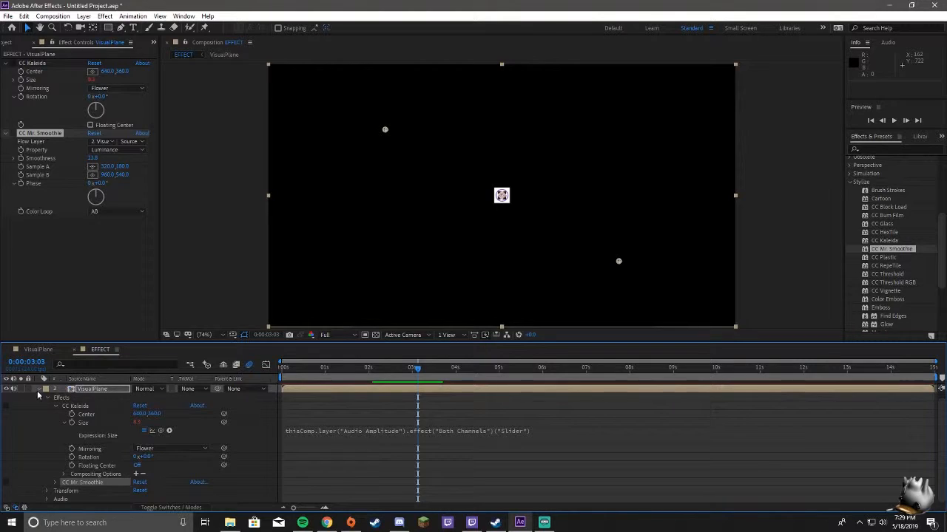
click(38, 390)
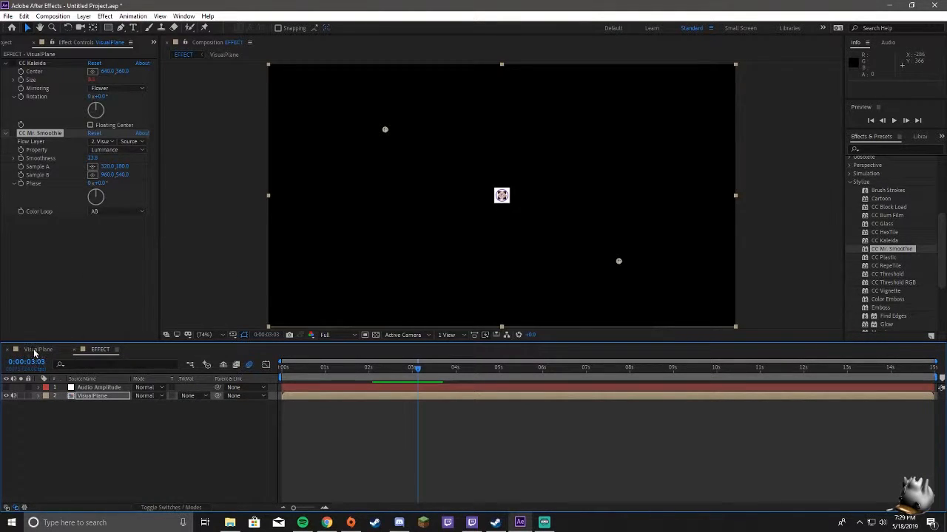
click(34, 351)
scroll(34, 393, up, 4)
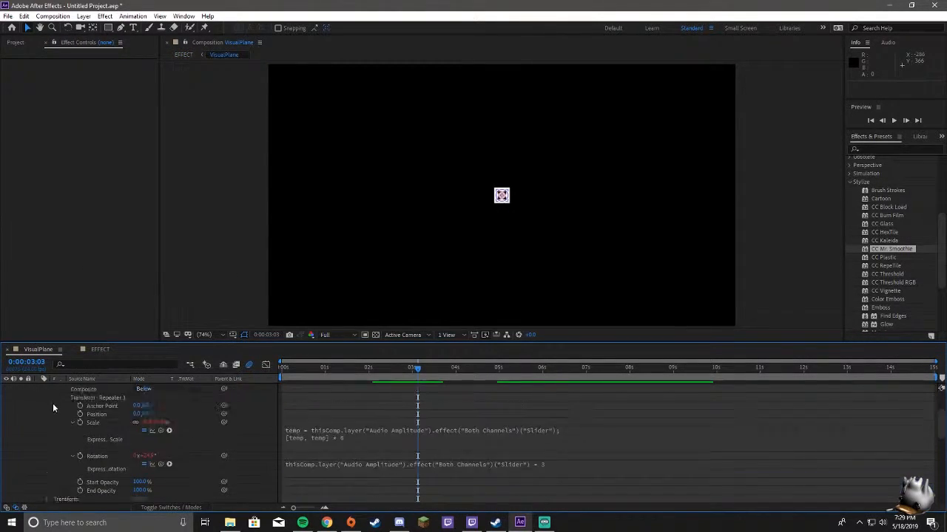
click(38, 396)
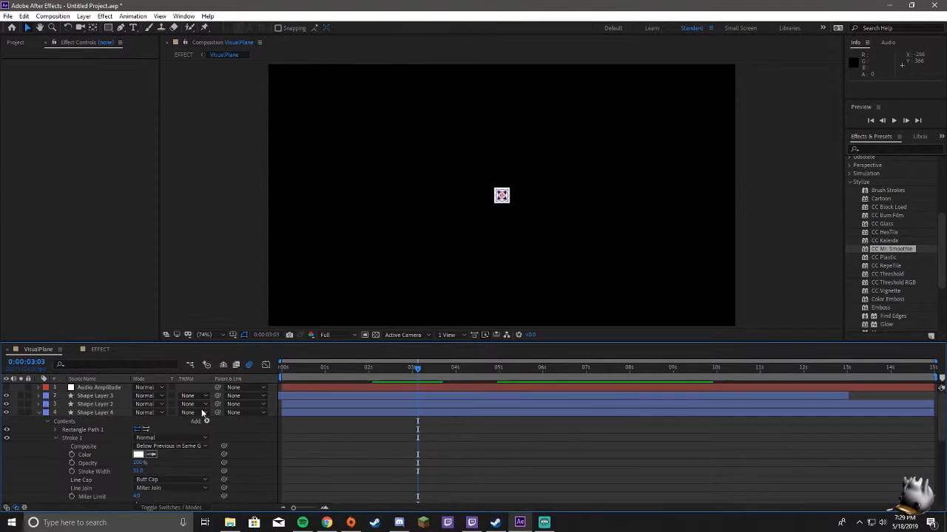
click(39, 413)
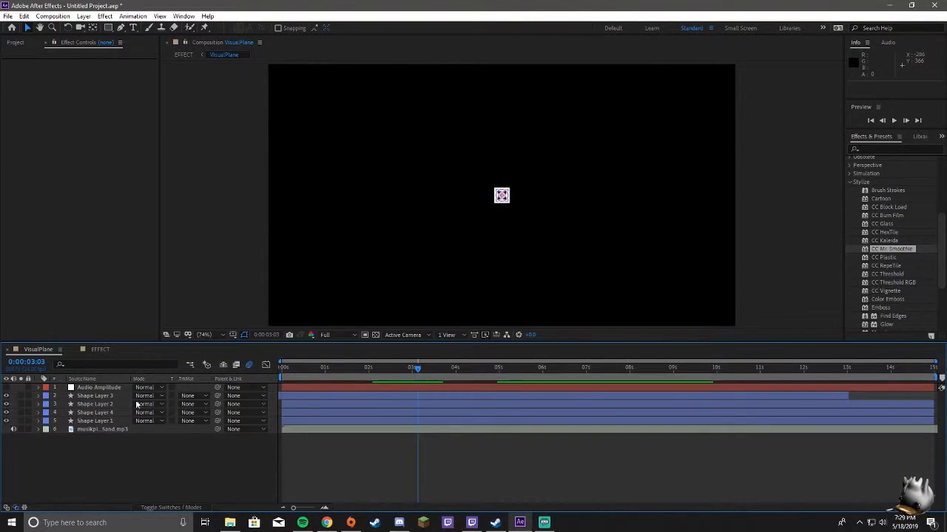
Enable motion blur on the VisualPlane layer in EFFECT and preview the composition from 0:00:02:02.
click(95, 349)
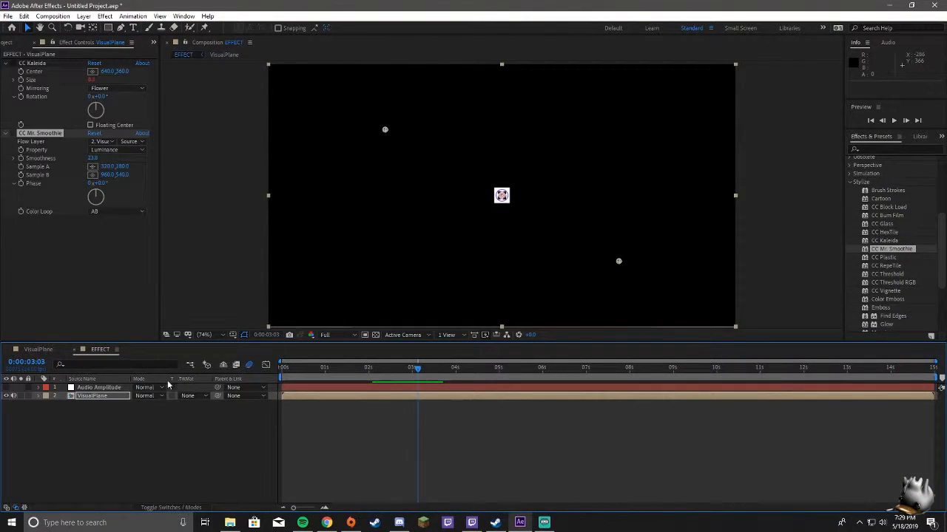
click(168, 507)
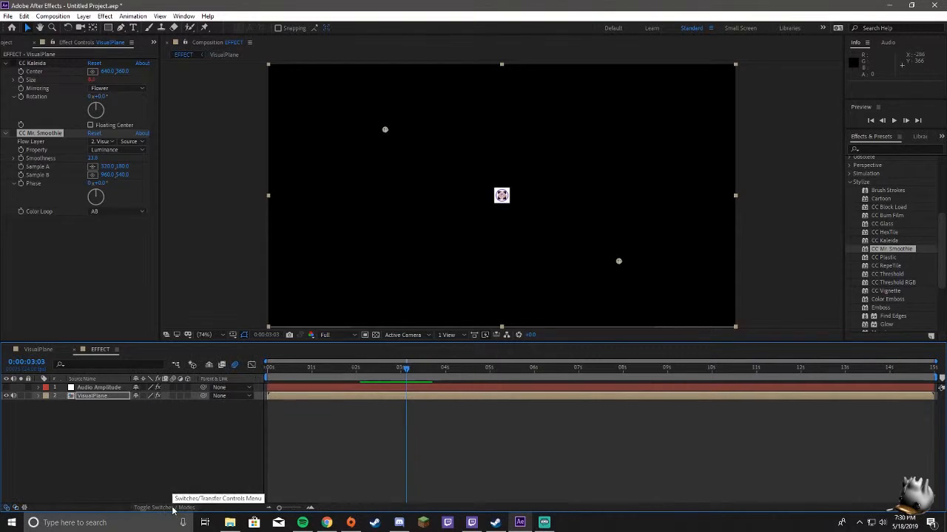
click(174, 388)
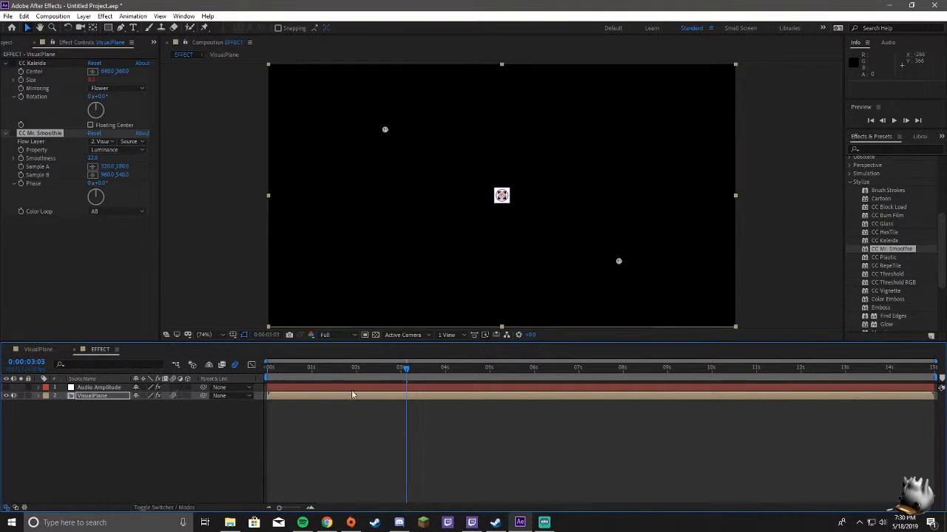
drag(404, 367, 360, 372)
key(space)
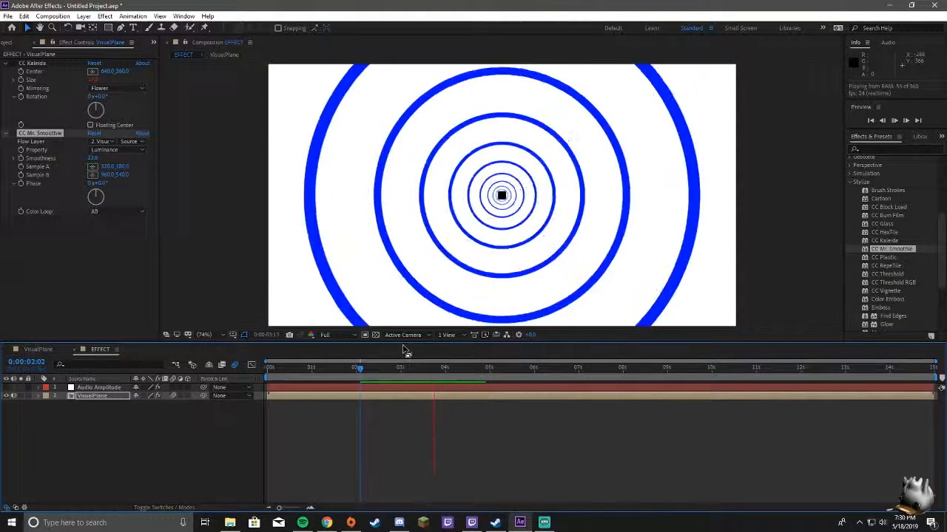
key(space)
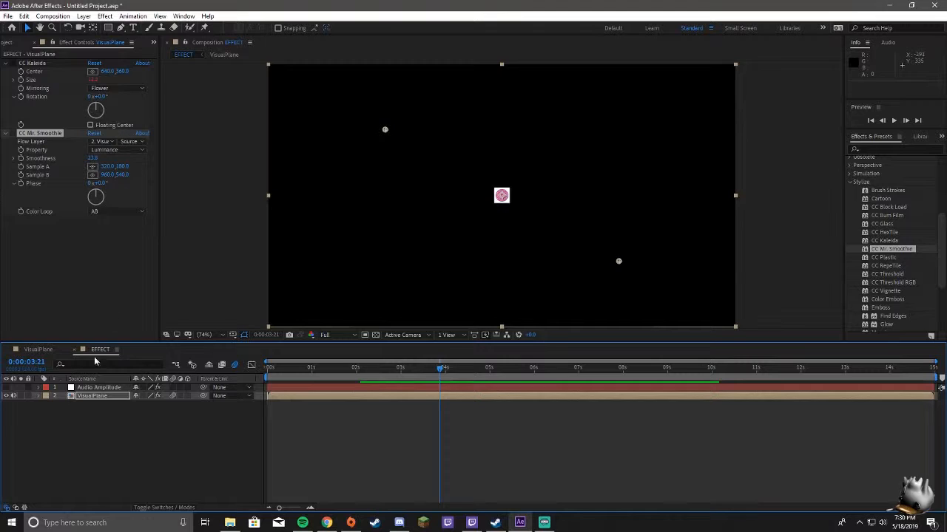
Enable motion blur on all four shape layers in the VisualPlane composition and preview EFFECT from about 0:00:02.
click(30, 352)
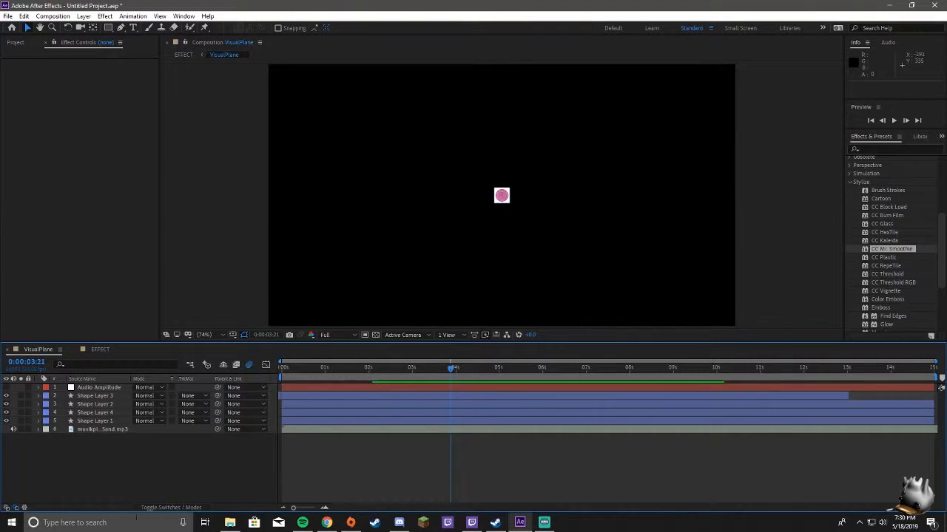
click(181, 507)
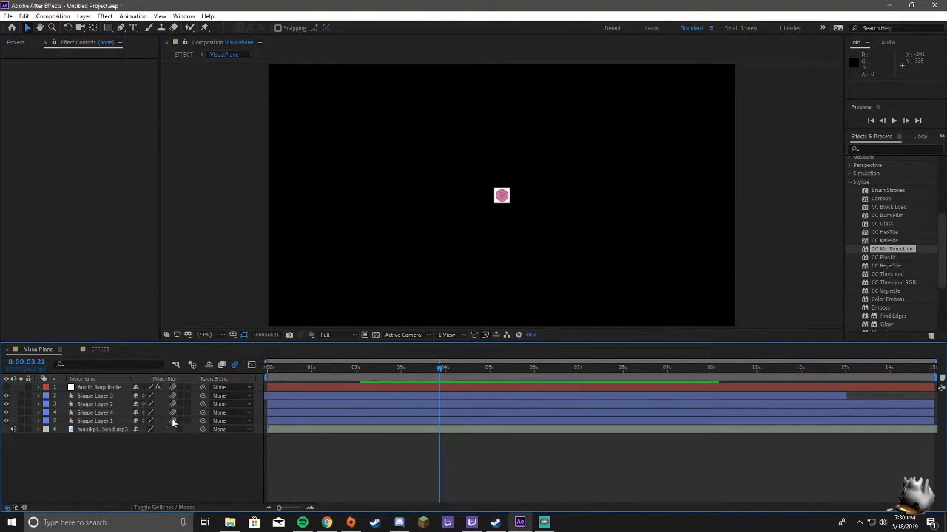
click(102, 350)
click(386, 368)
drag(386, 370, 355, 369)
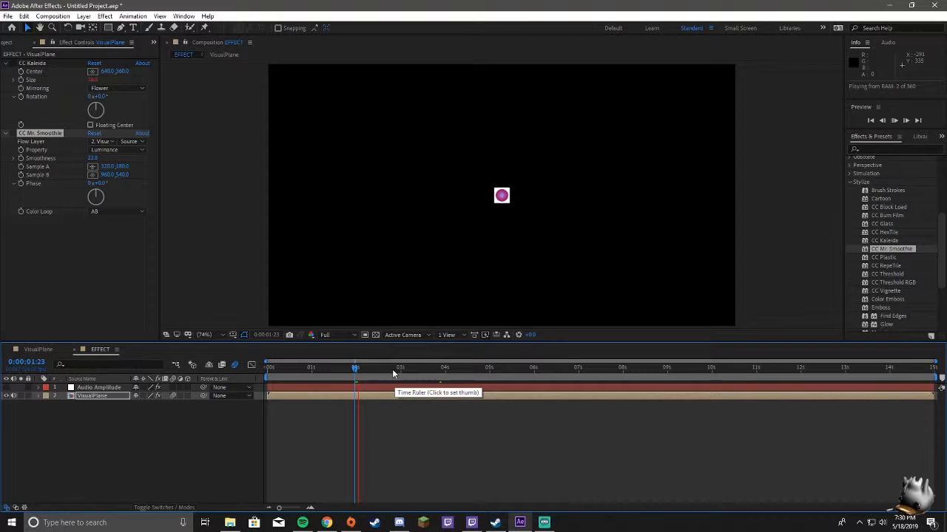
click(361, 368)
key(space)
Preview EFFECT at Third resolution from 0:00:02:16 and restore the resolution to Full.
click(329, 335)
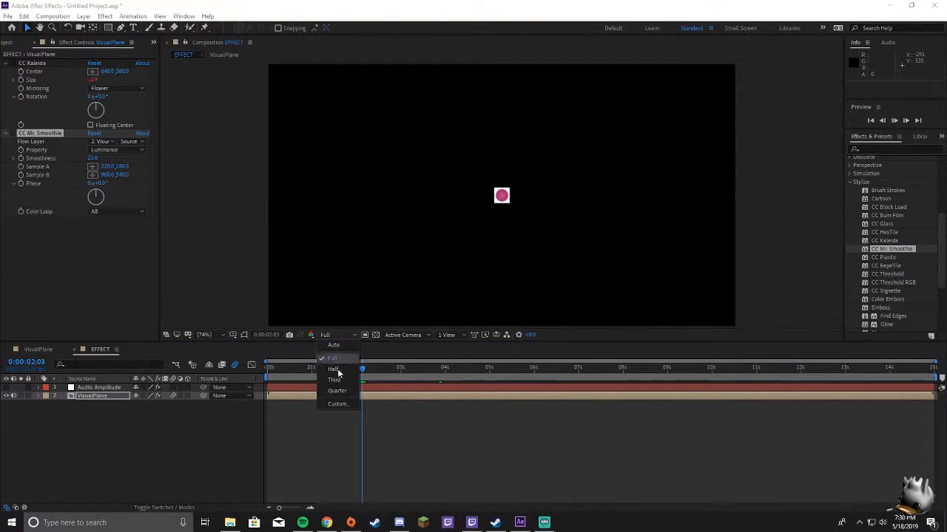
click(339, 378)
key(space)
drag(366, 369, 385, 376)
key(space)
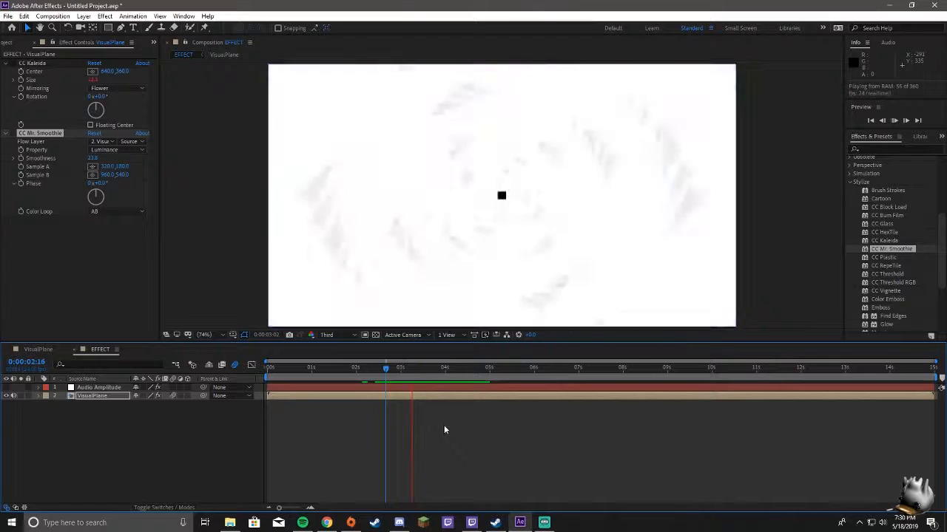
key(space)
click(326, 335)
click(333, 361)
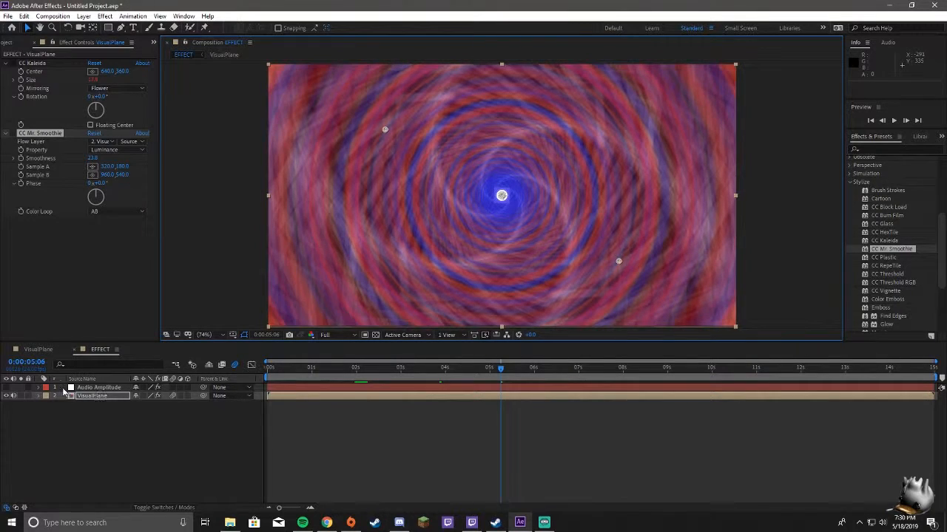
Enable CC Mr. Smoothie on the VisualPlane layer and move the current time to 0:00:04:22 to inspect the result.
click(35, 396)
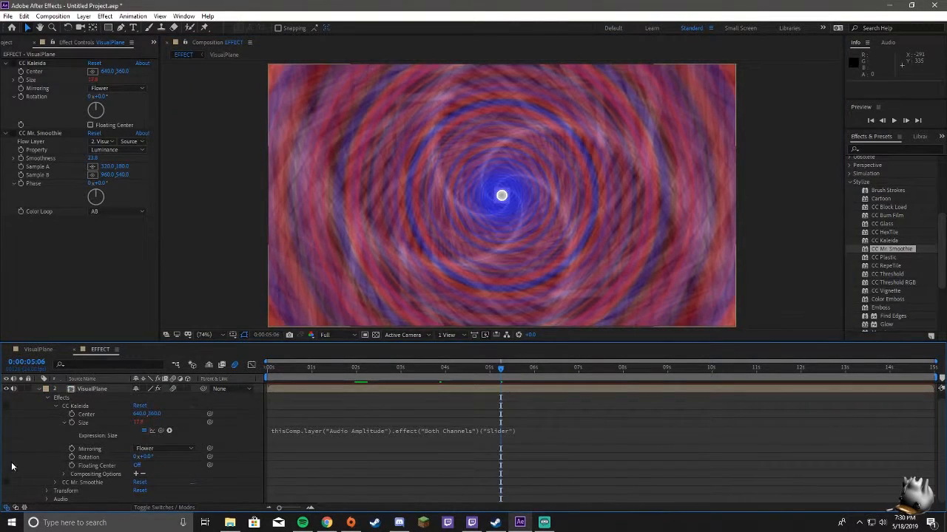
click(5, 483)
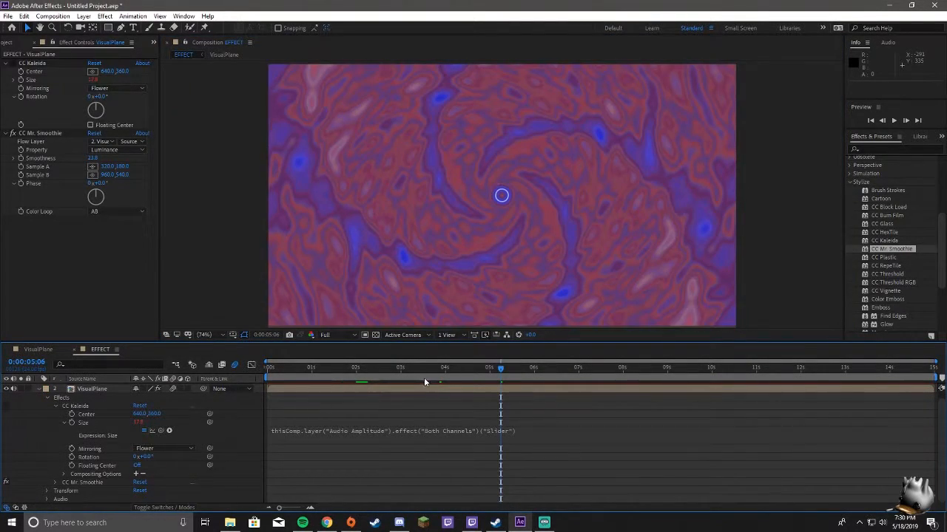
click(498, 371)
click(489, 369)
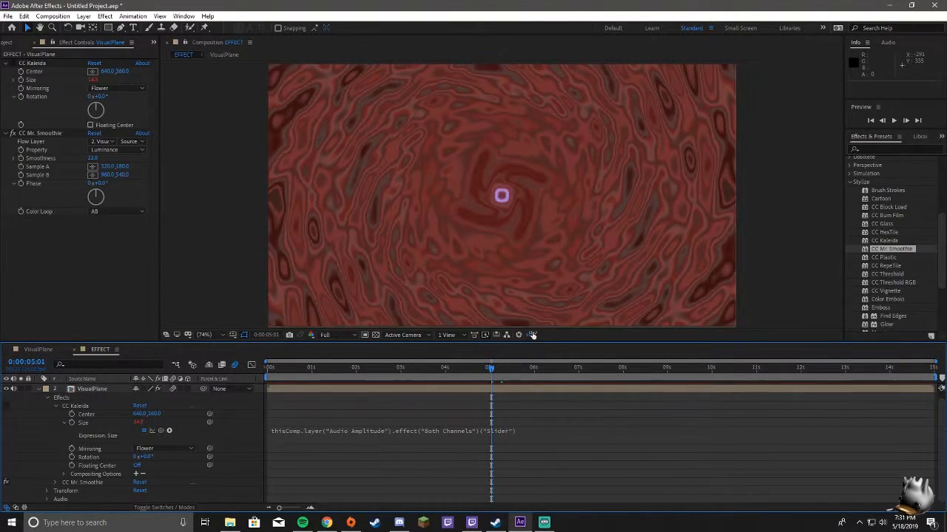
drag(494, 371, 486, 371)
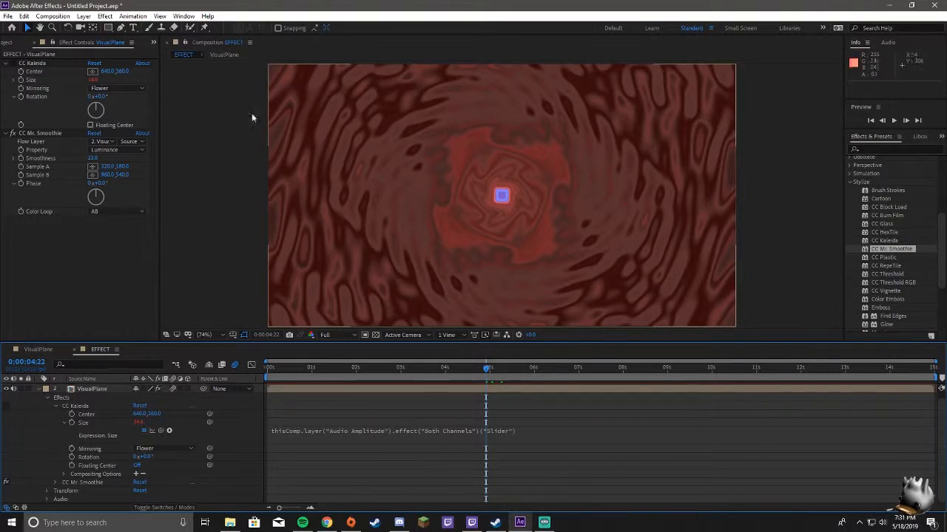
Add the EFFECT composition to the Adobe Media Encoder queue.
click(7, 17)
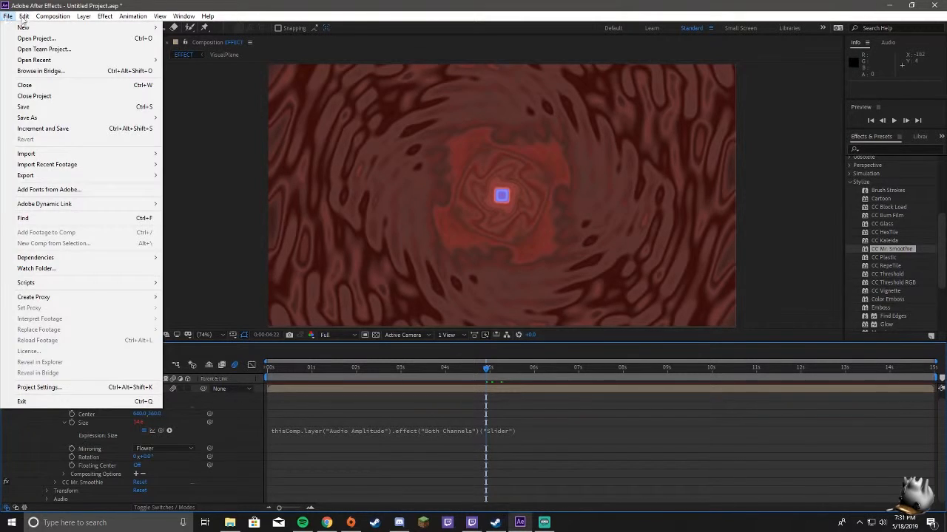
mouse_move(121, 16)
mouse_move(53, 16)
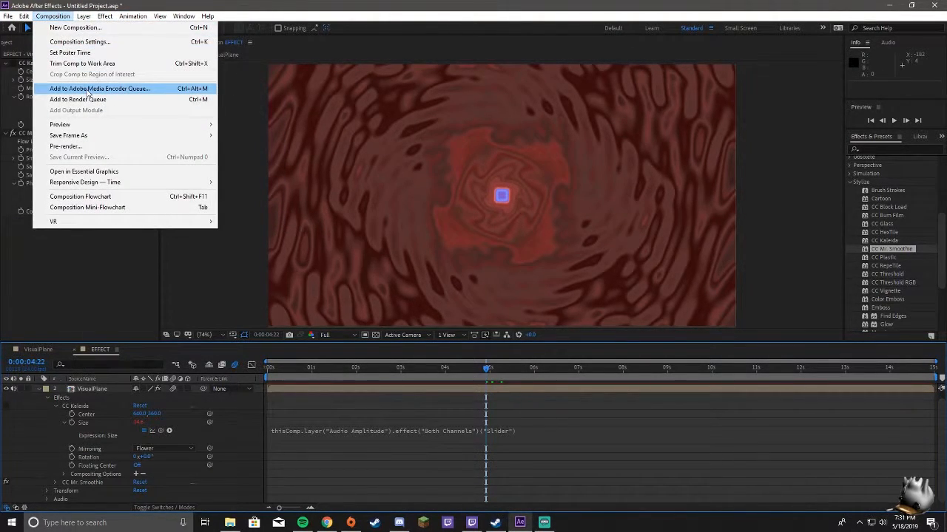
click(87, 89)
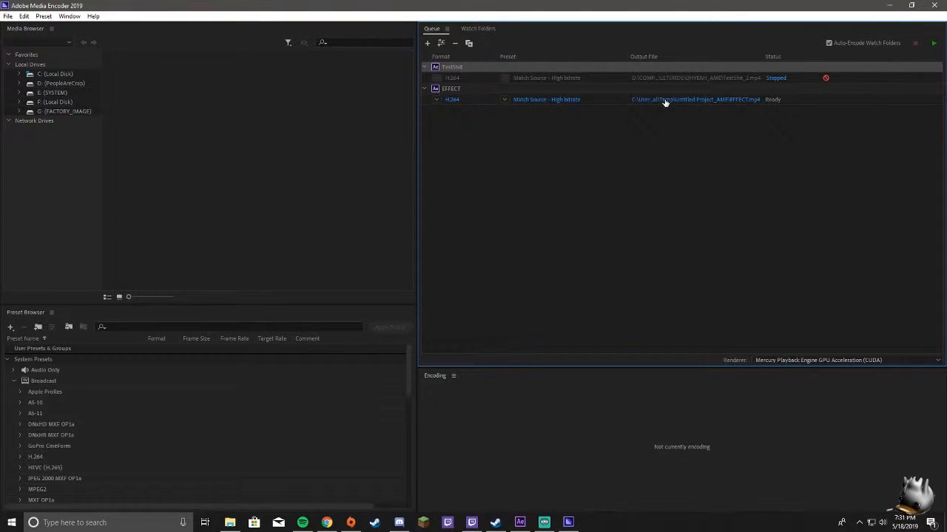
Set the EFFECT output to save as EFFECT.mp4 in a new folder named testvisual inside HowToMakeDJVisuals.
click(710, 101)
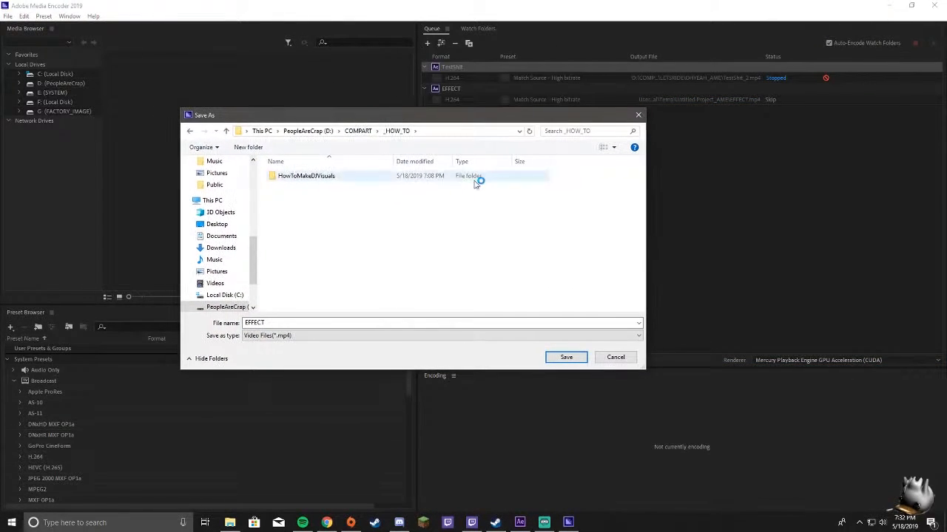
double_click(311, 182)
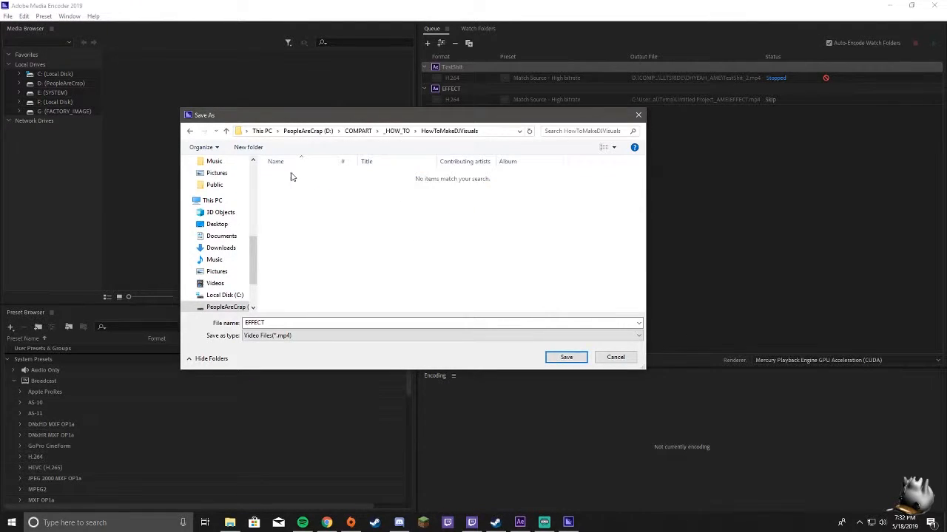
click(249, 147)
text(testvisual)
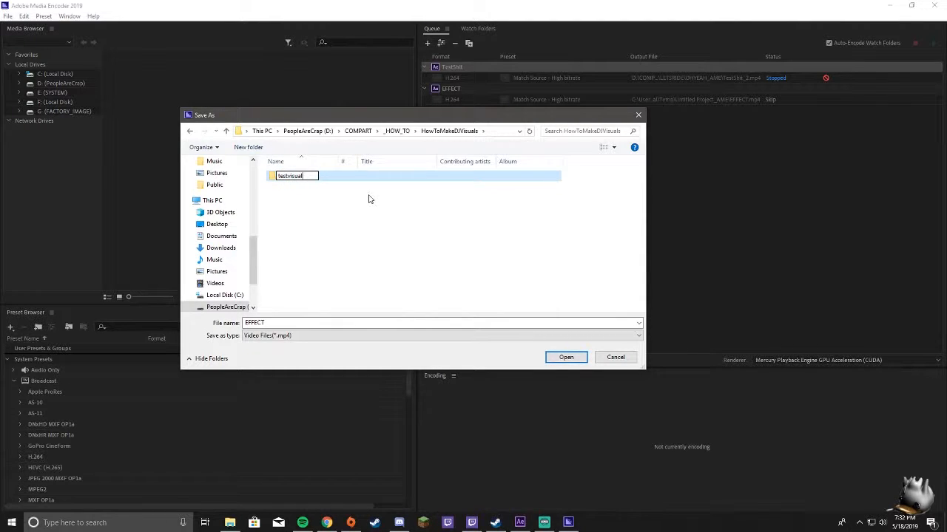
click(563, 357)
click(562, 359)
click(565, 359)
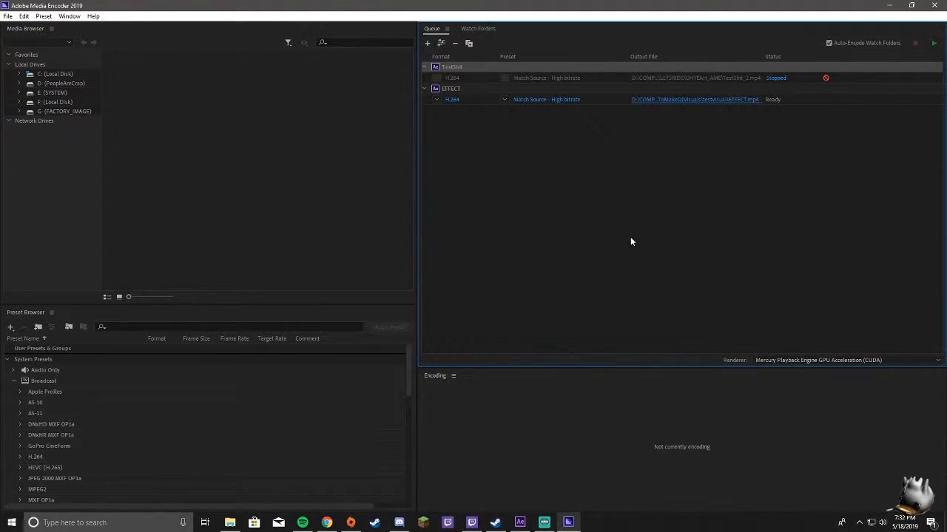
Encode the queued EFFECT video, maximize the rendered file in the video player and rewind it to the start.
click(933, 43)
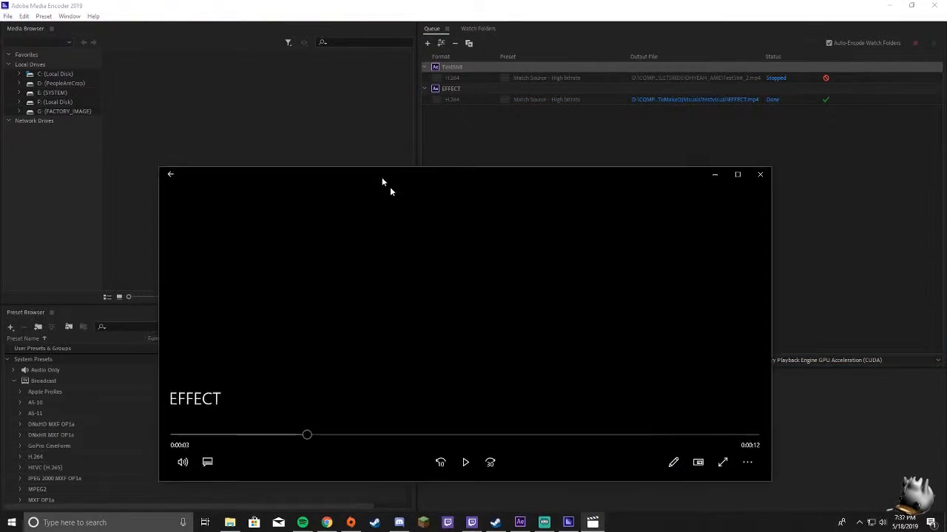
drag(390, 186, 442, 1)
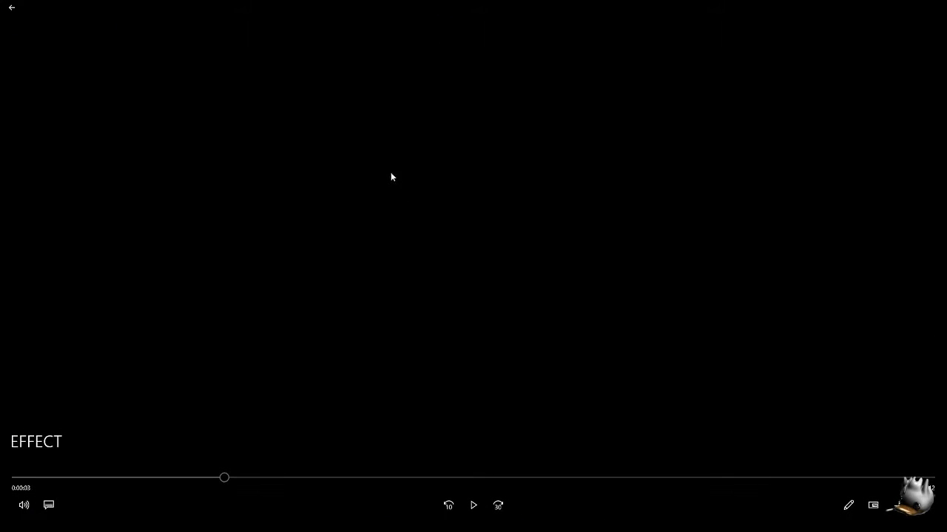
drag(233, 483, 17, 477)
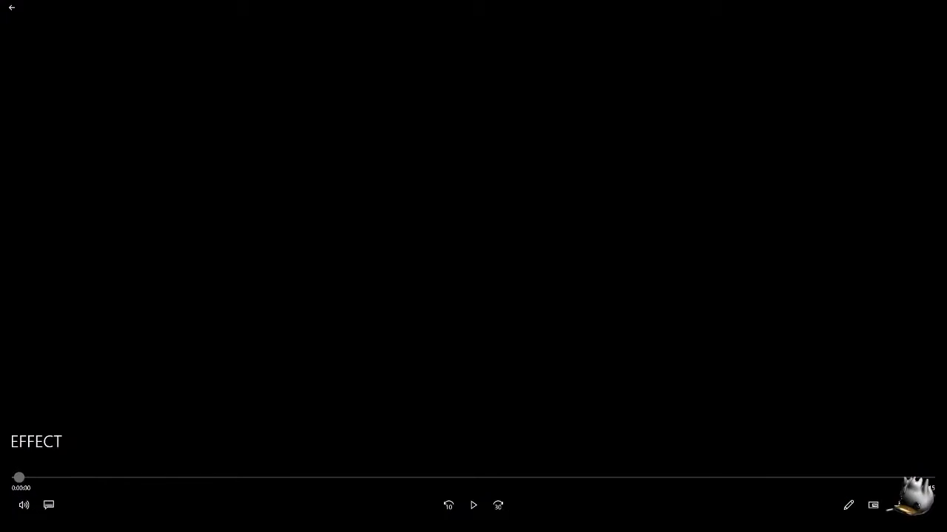